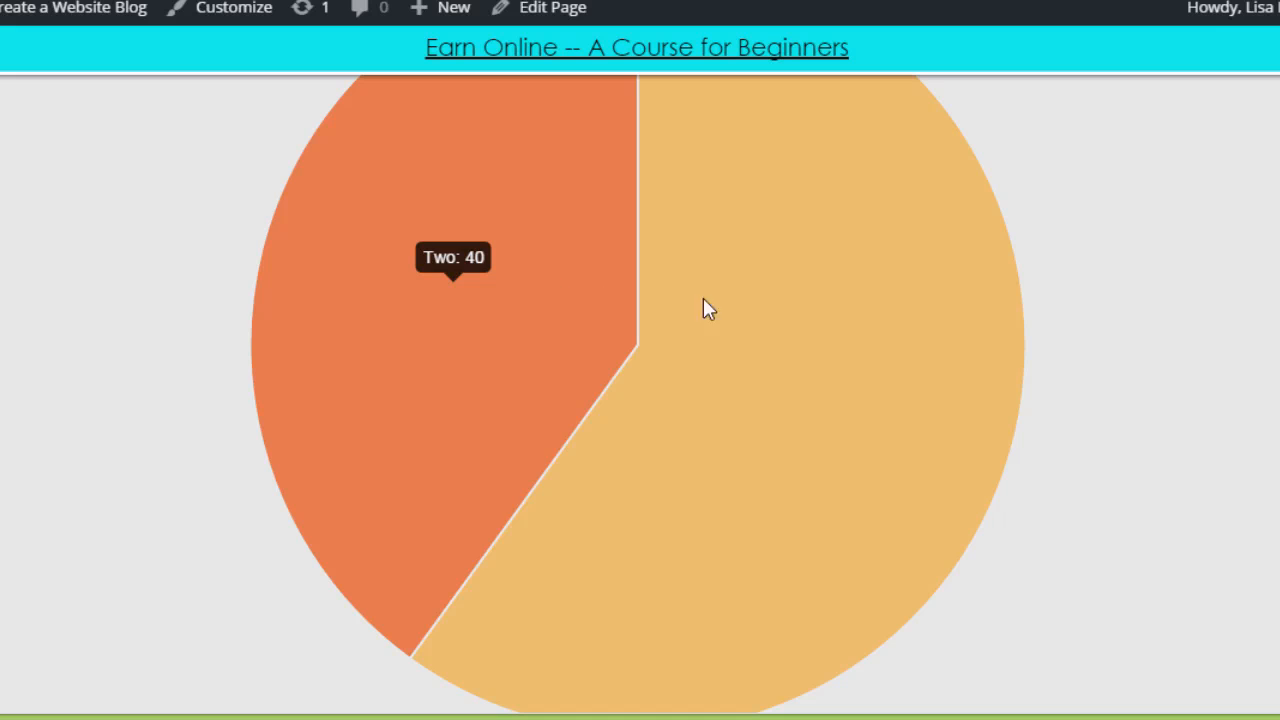
# Browse the published page, toggling the accordion sections to compare their content.
pyautogui.scroll(-3, 1170, 255)
pyautogui.scroll(-2, 1170, 245)
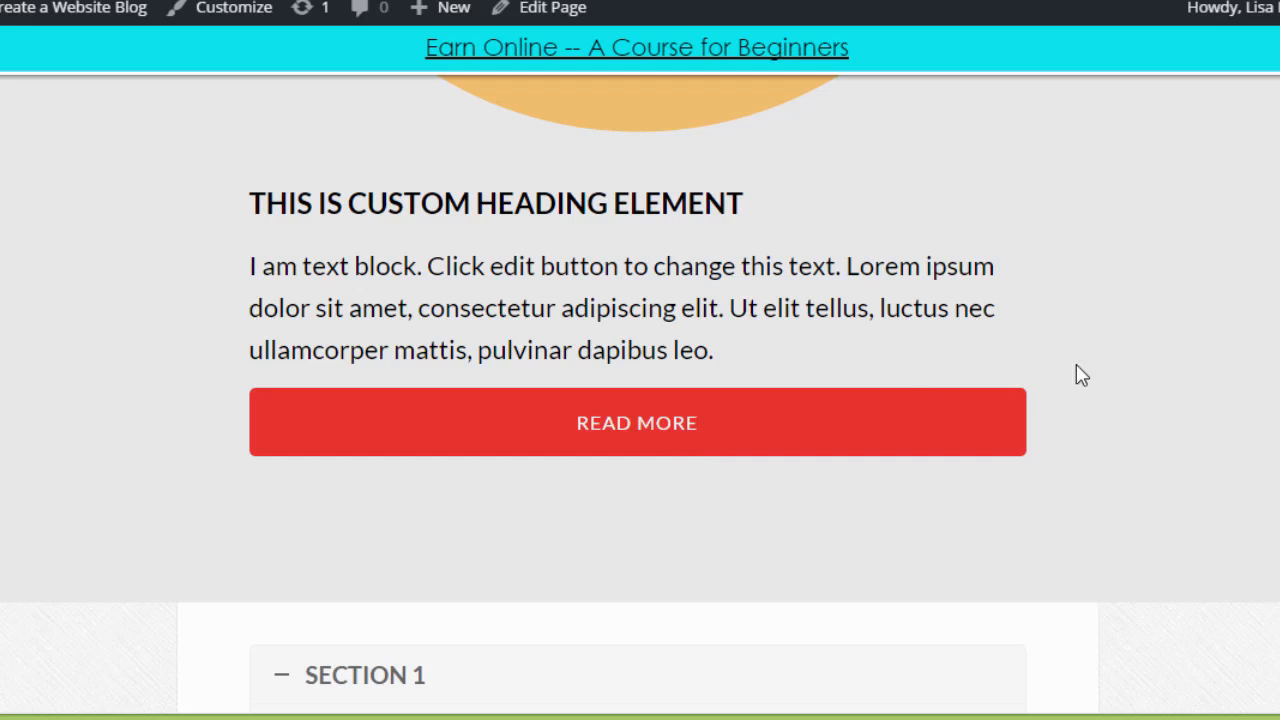
pyautogui.scroll(-5, 1120, 270)
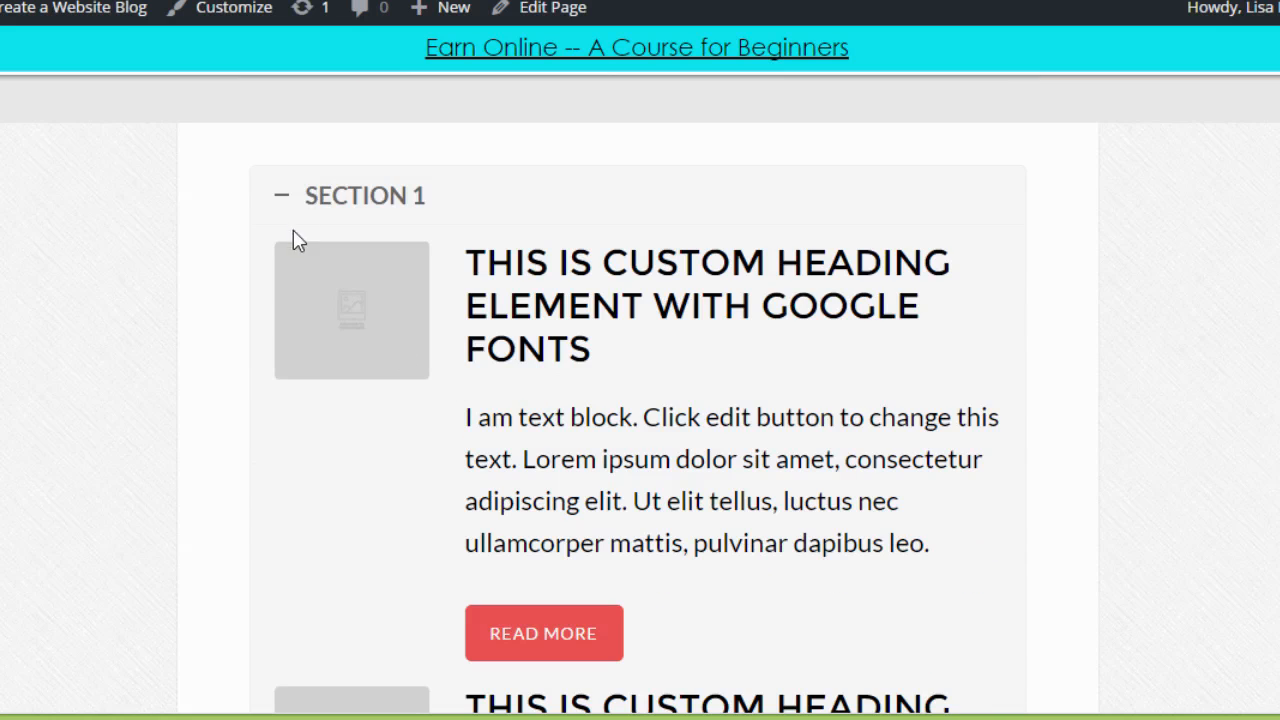
pyautogui.click(282, 196)
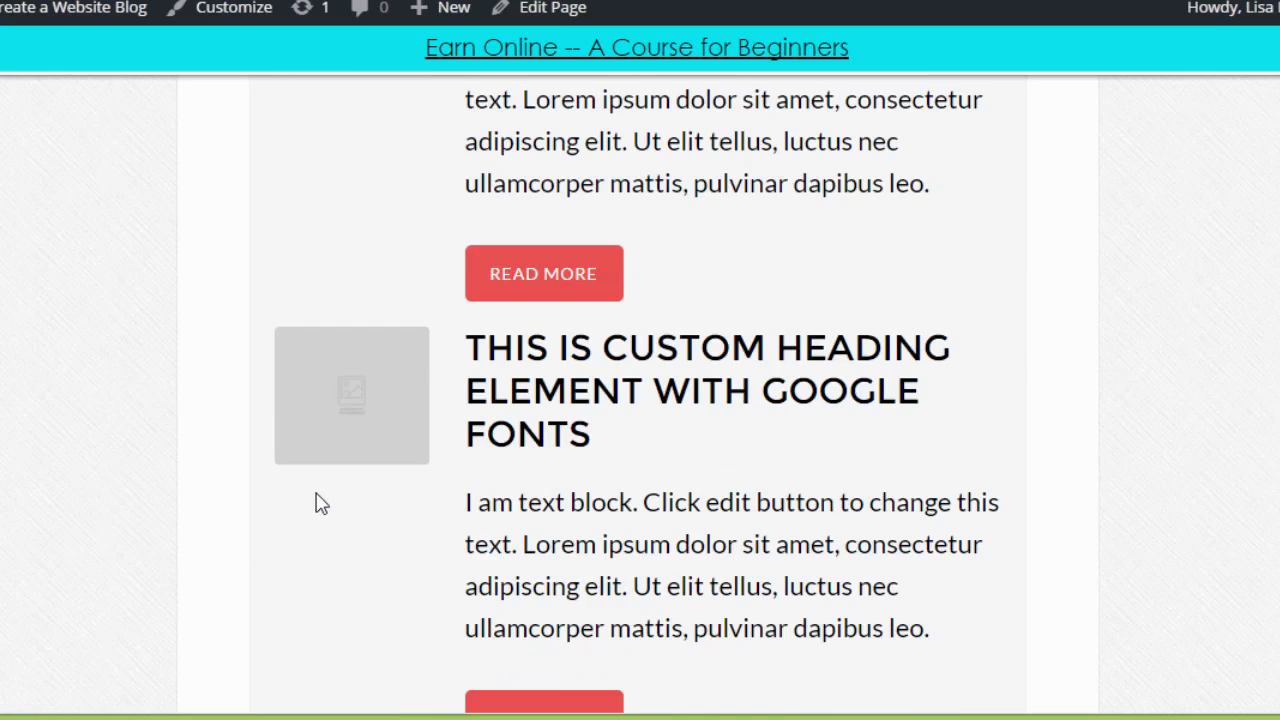
pyautogui.scroll(-4, 325, 490)
pyautogui.click(286, 471)
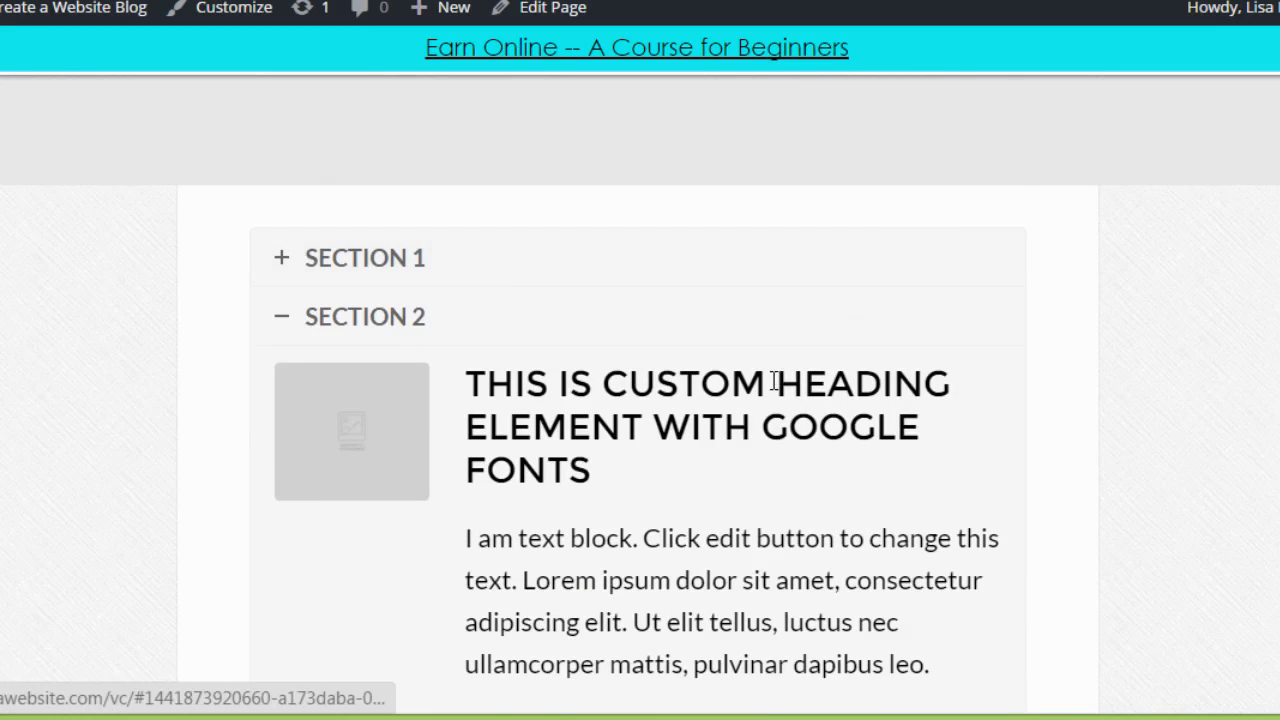
pyautogui.scroll(-5, 771, 378)
pyautogui.scroll(13, 640, 393)
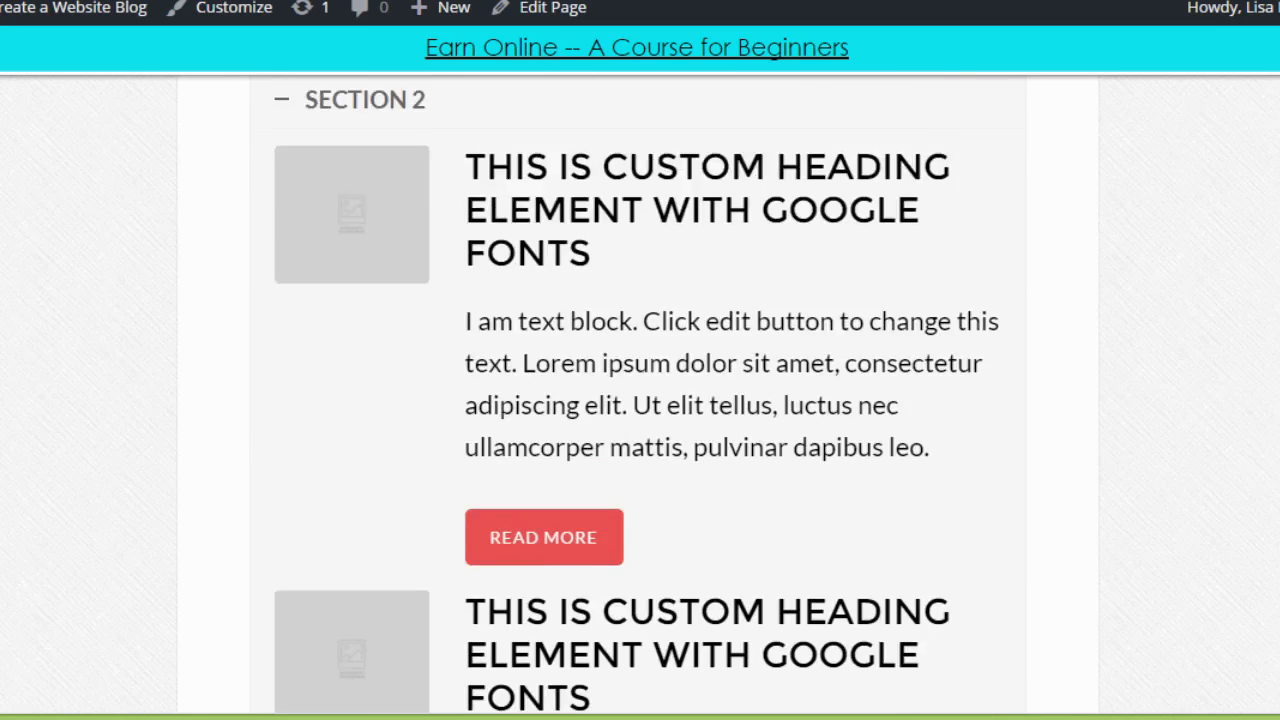
pyautogui.scroll(15, 640, 393)
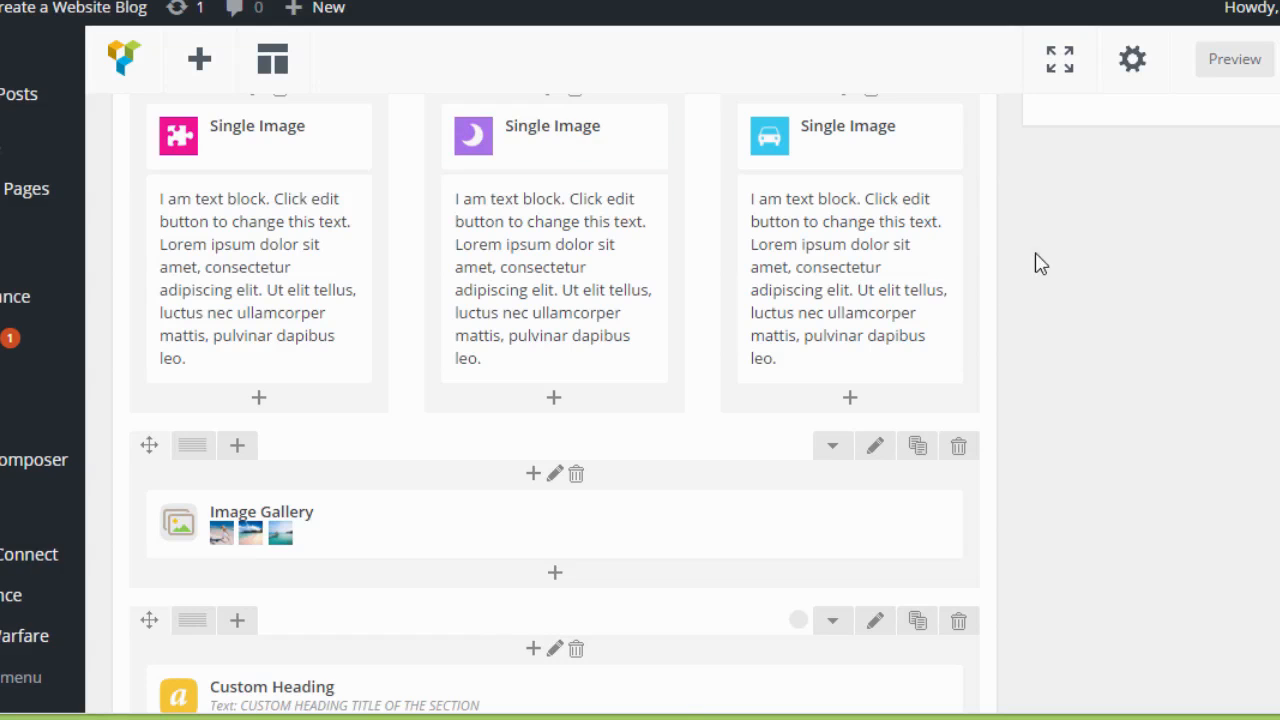
# Scroll through the page's element layout in the backend Visual Composer editor.
pyautogui.scroll(2, 1066, 258)
pyautogui.scroll(3, 1066, 255)
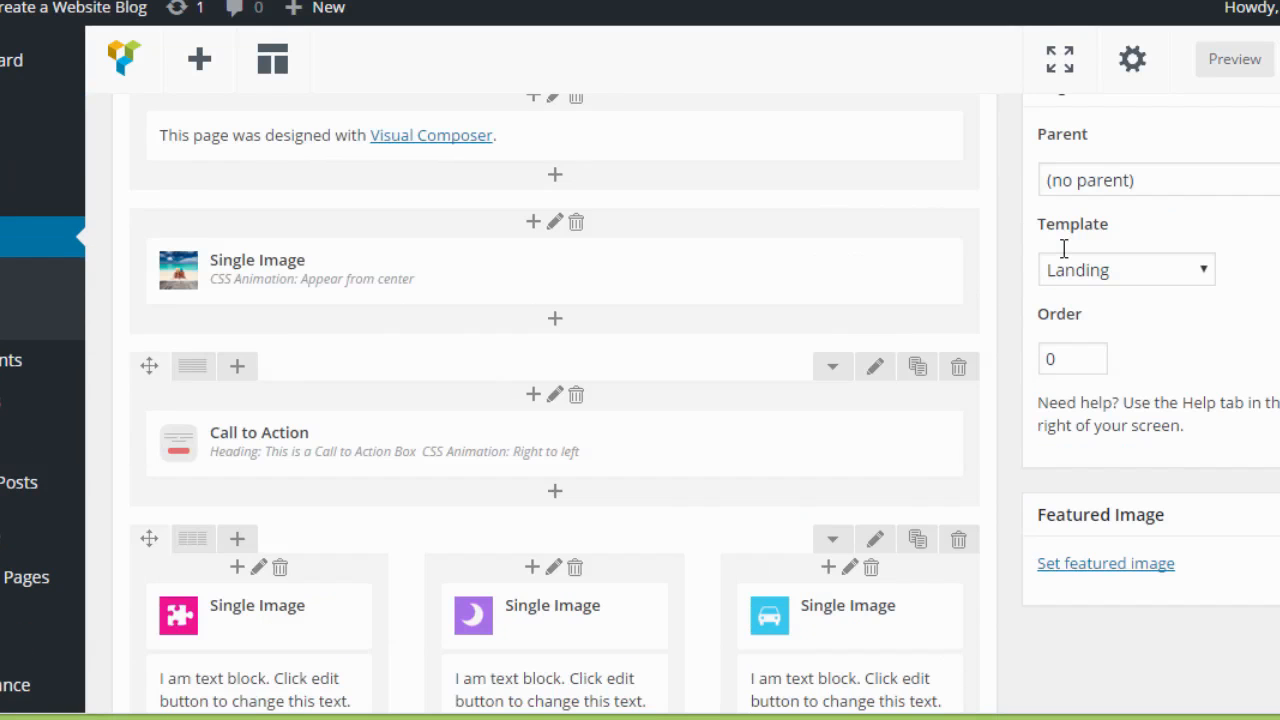
pyautogui.scroll(2, 1065, 248)
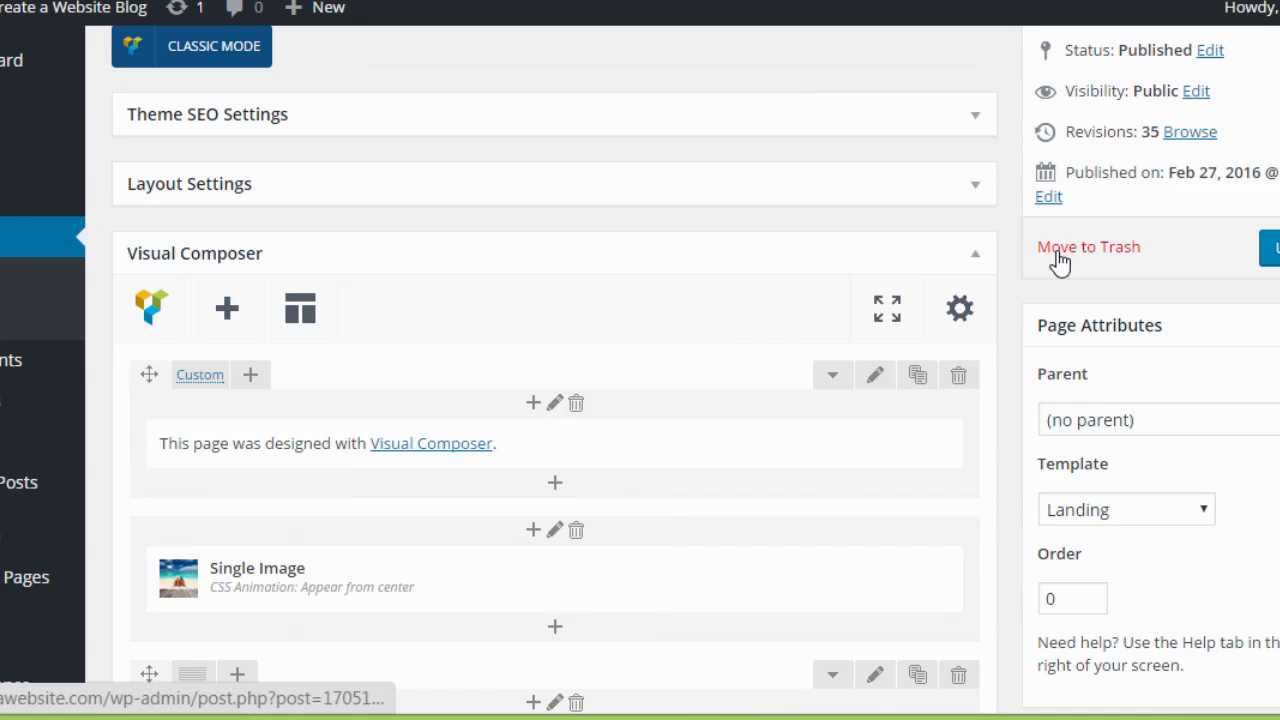
pyautogui.scroll(-1, 615, 257)
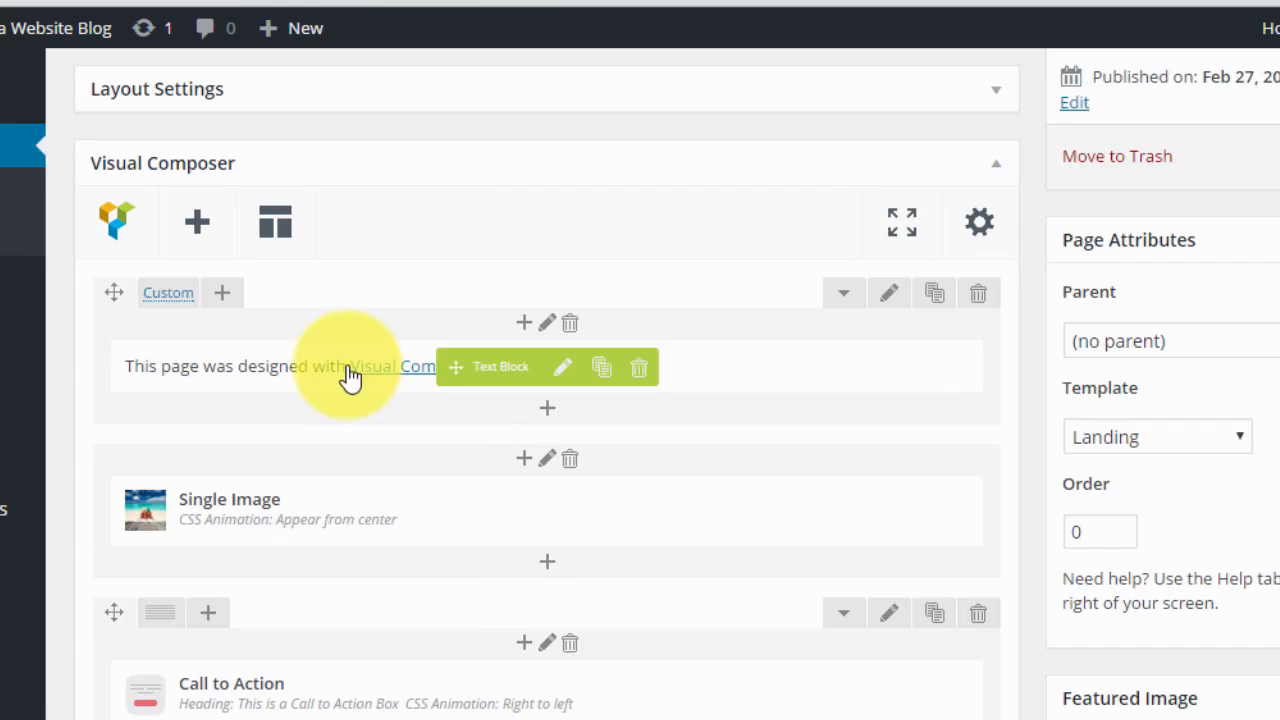
pyautogui.scroll(-2, 419, 341)
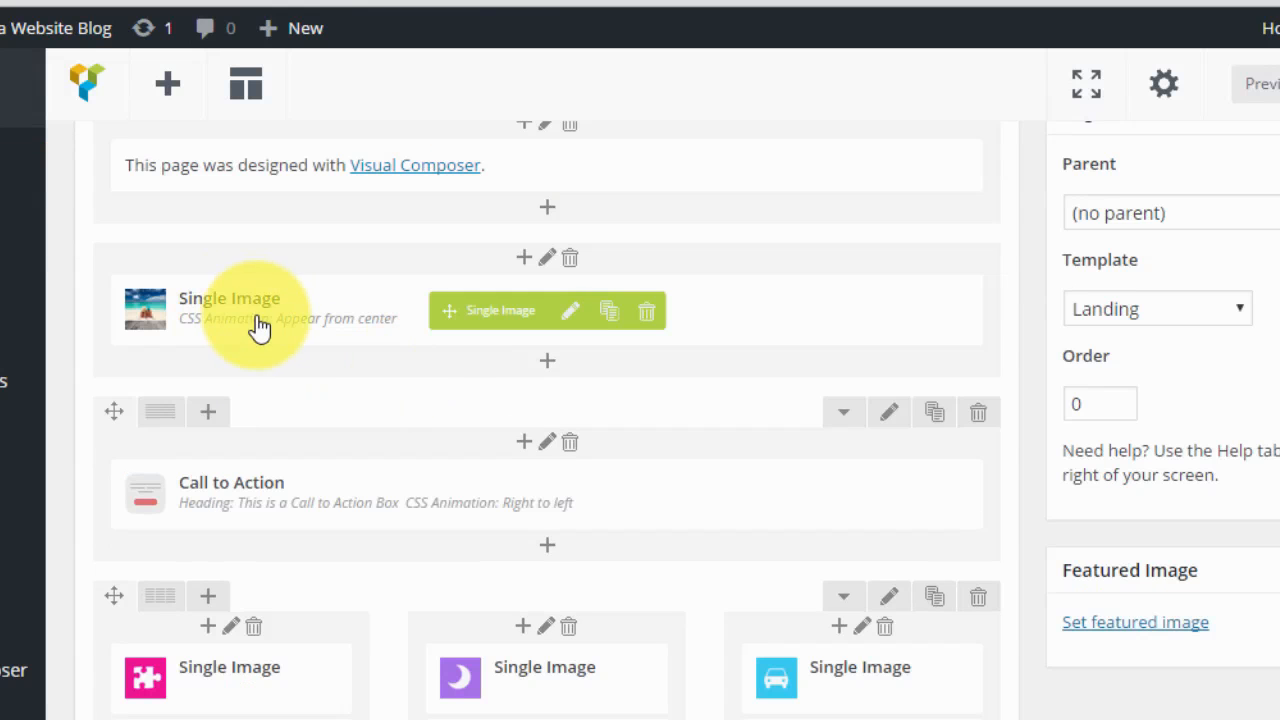
pyautogui.scroll(-1, 300, 340)
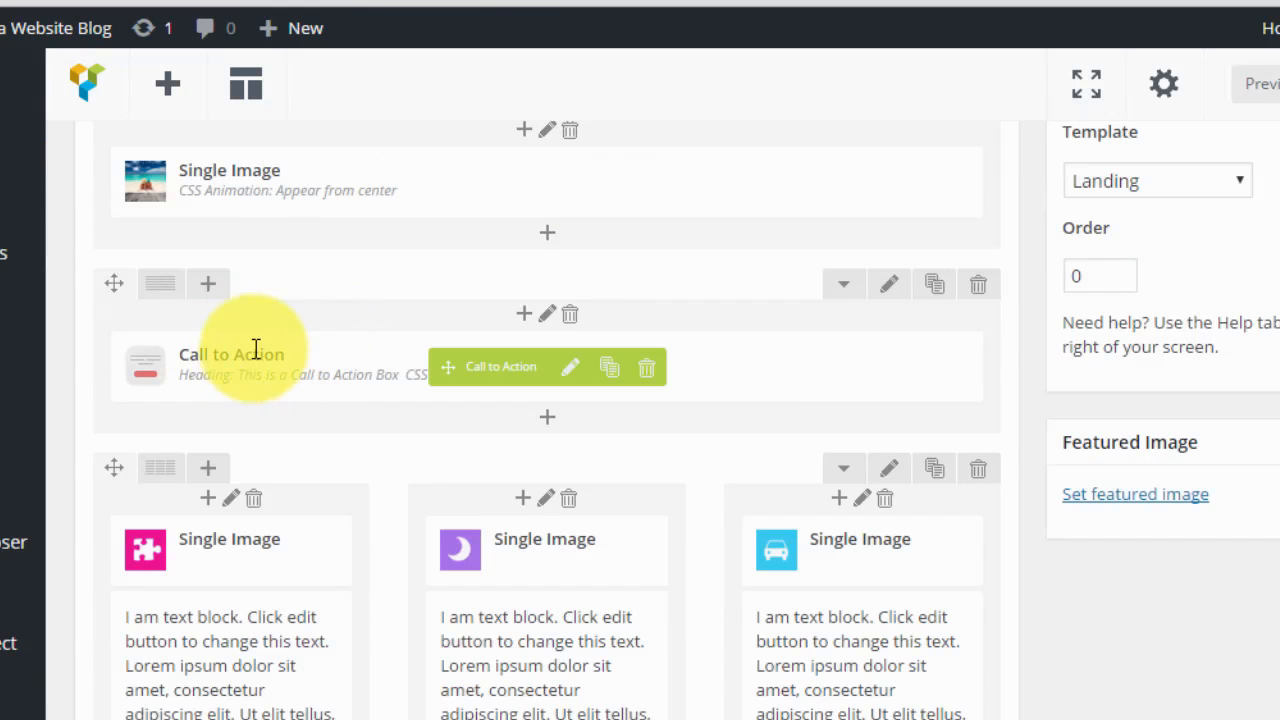
pyautogui.scroll(-1, 300, 360)
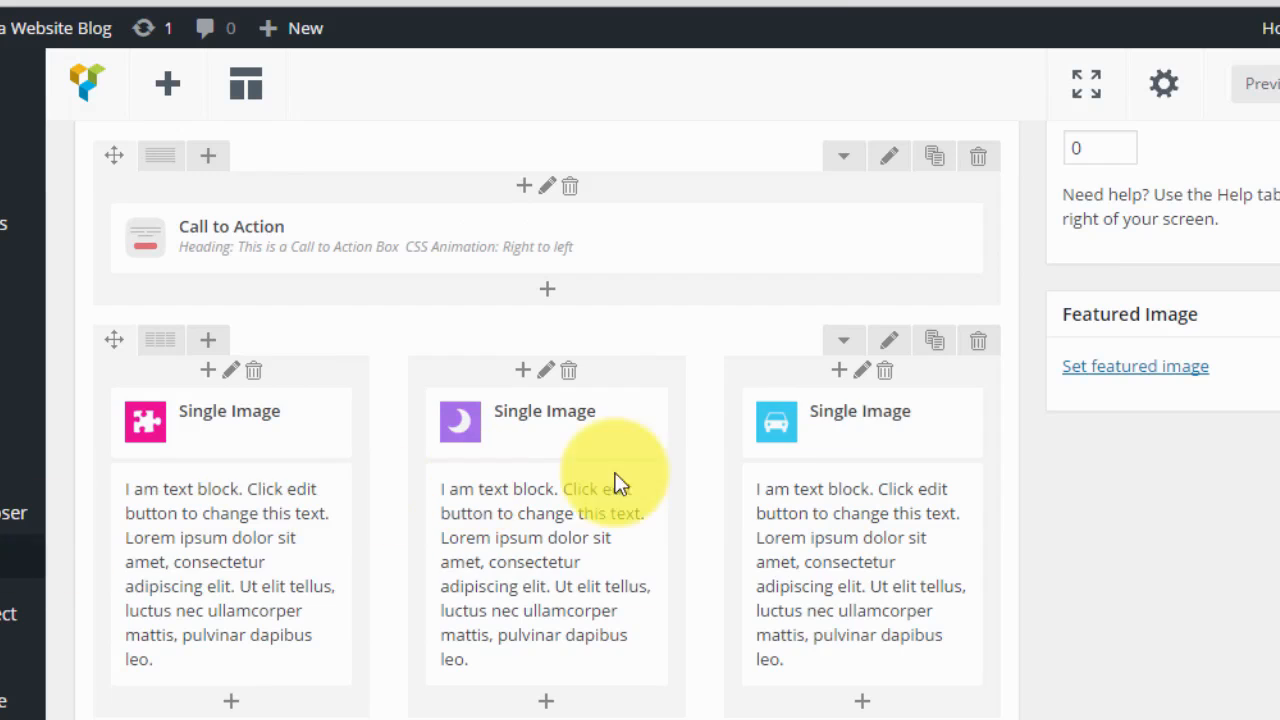
pyautogui.scroll(-1, 883, 429)
pyautogui.scroll(-10, 876, 393)
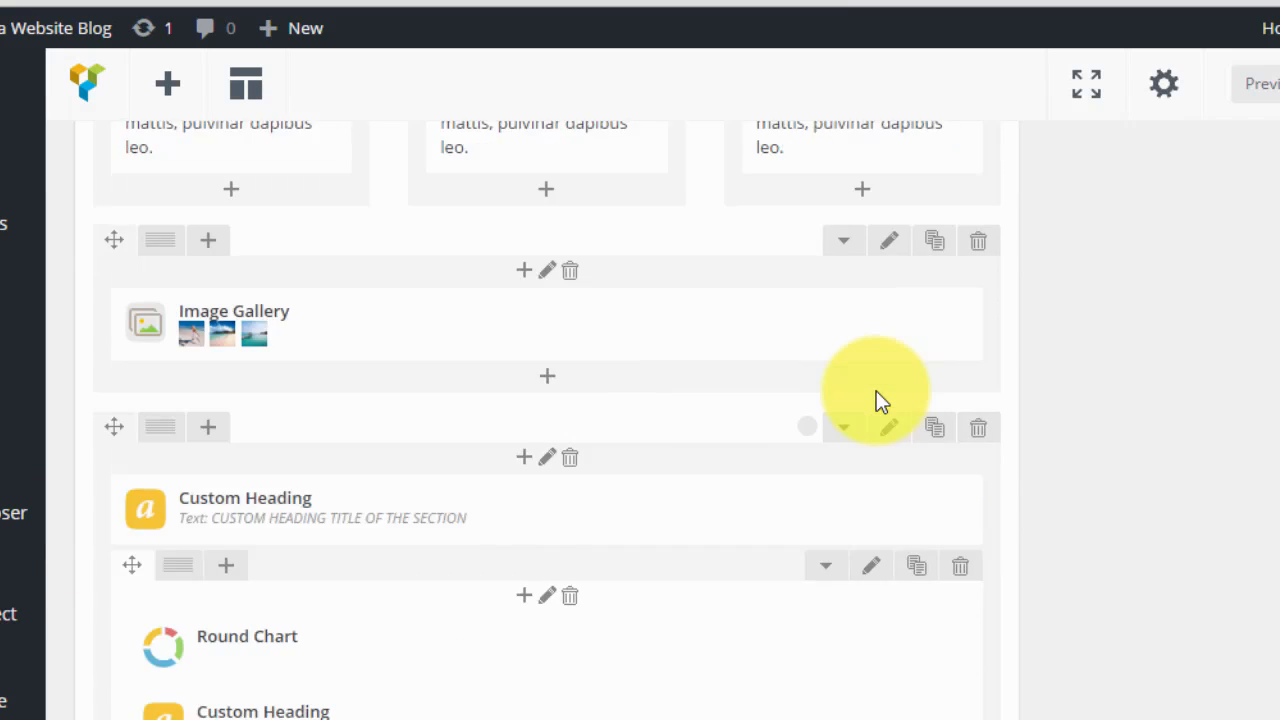
pyautogui.scroll(-2, 868, 421)
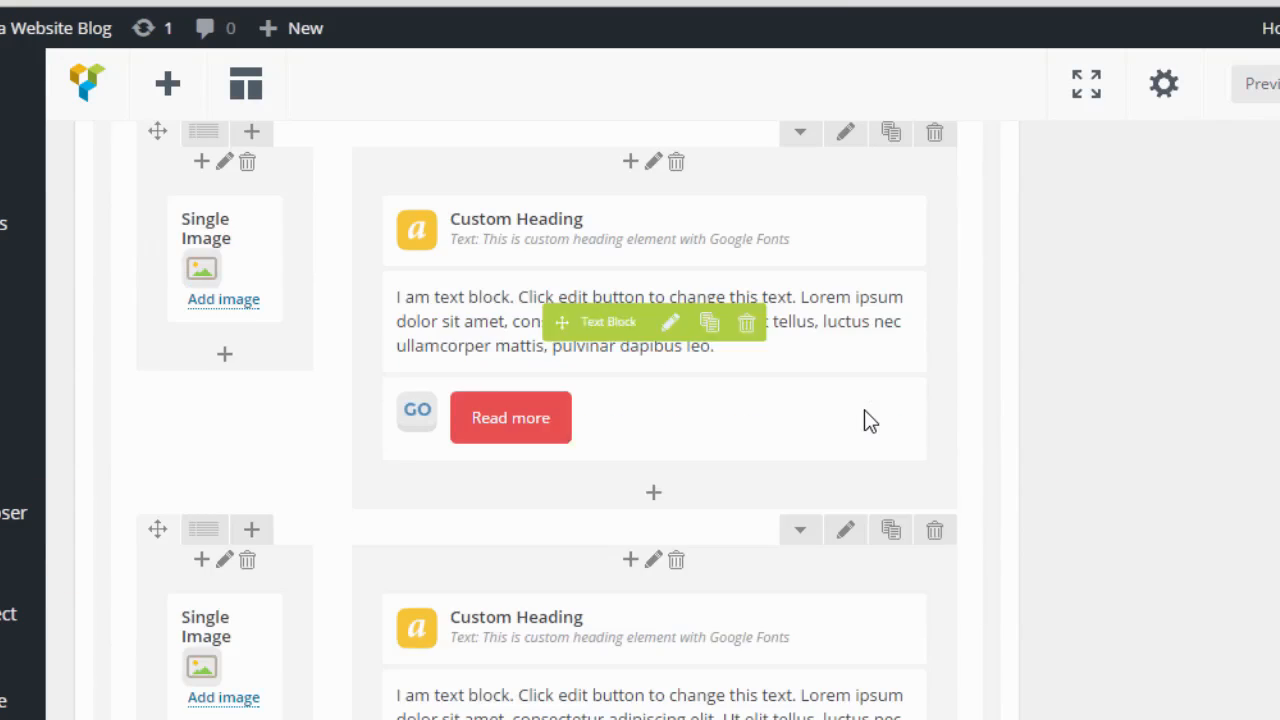
pyautogui.scroll(-2, 869, 415)
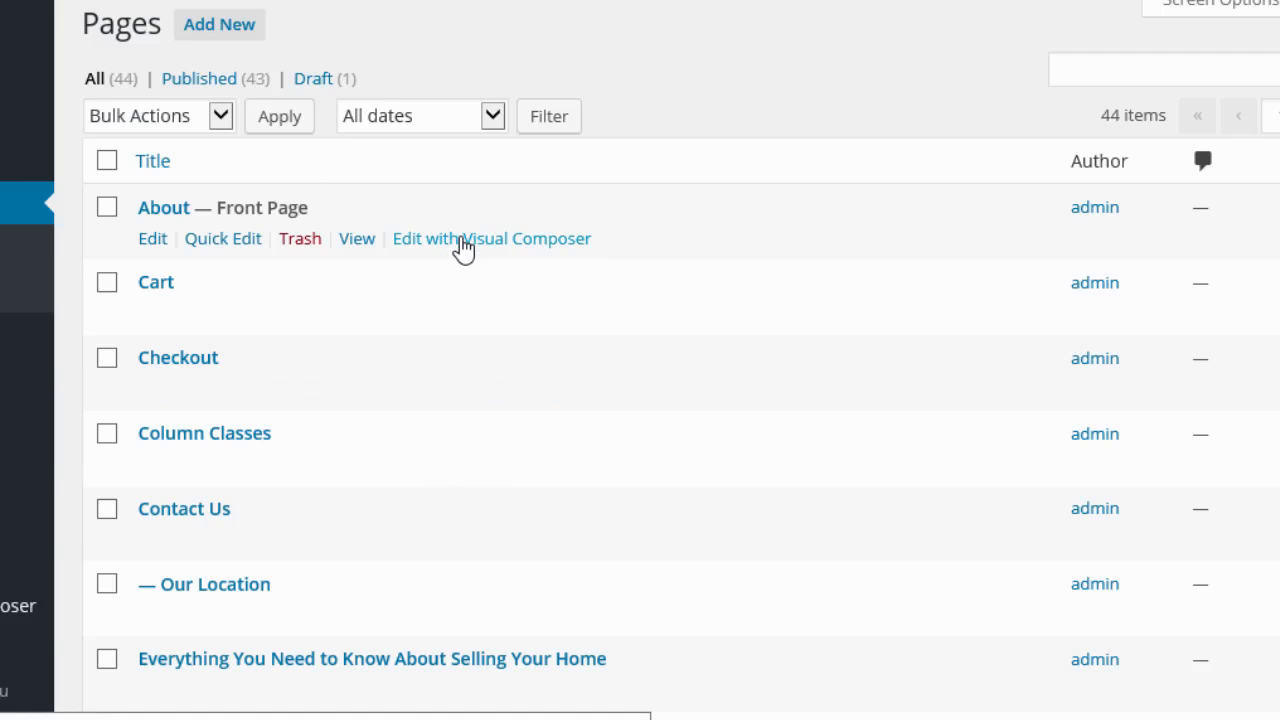
# Open the About page in the Visual Composer frontend editor and try moving its text column.
pyautogui.click(467, 252)
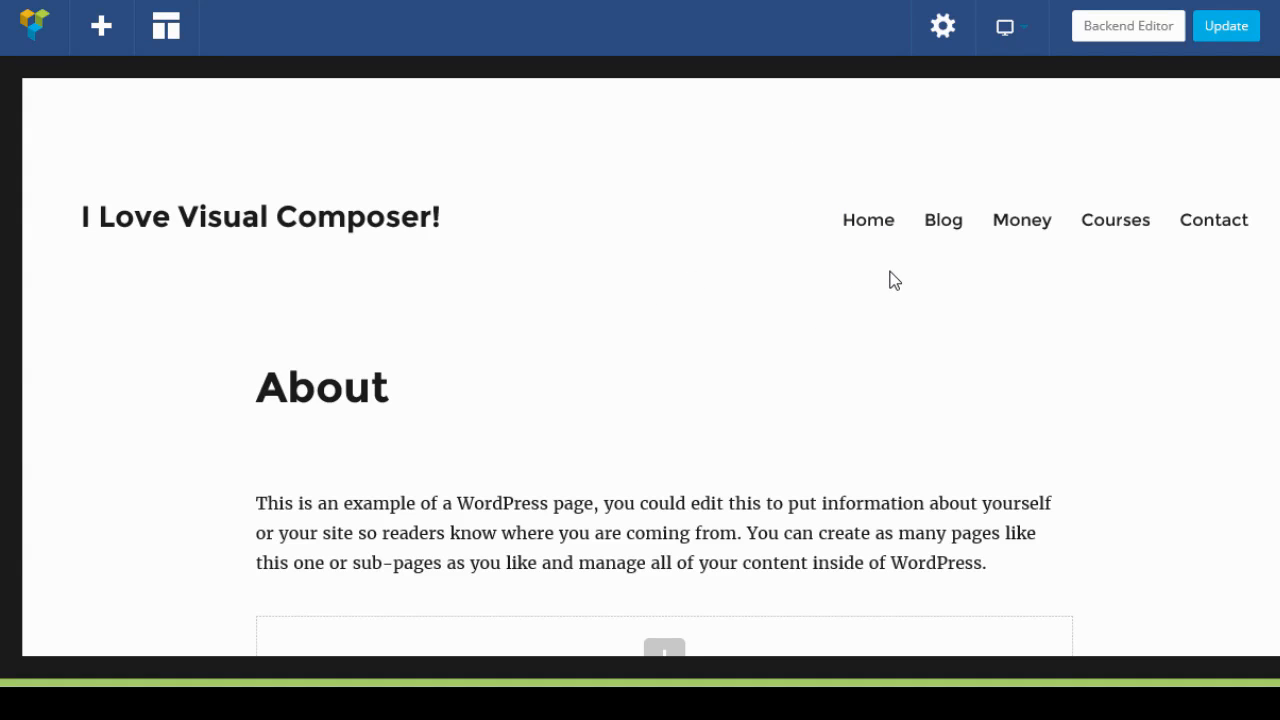
pyautogui.scroll(-1, 833, 323)
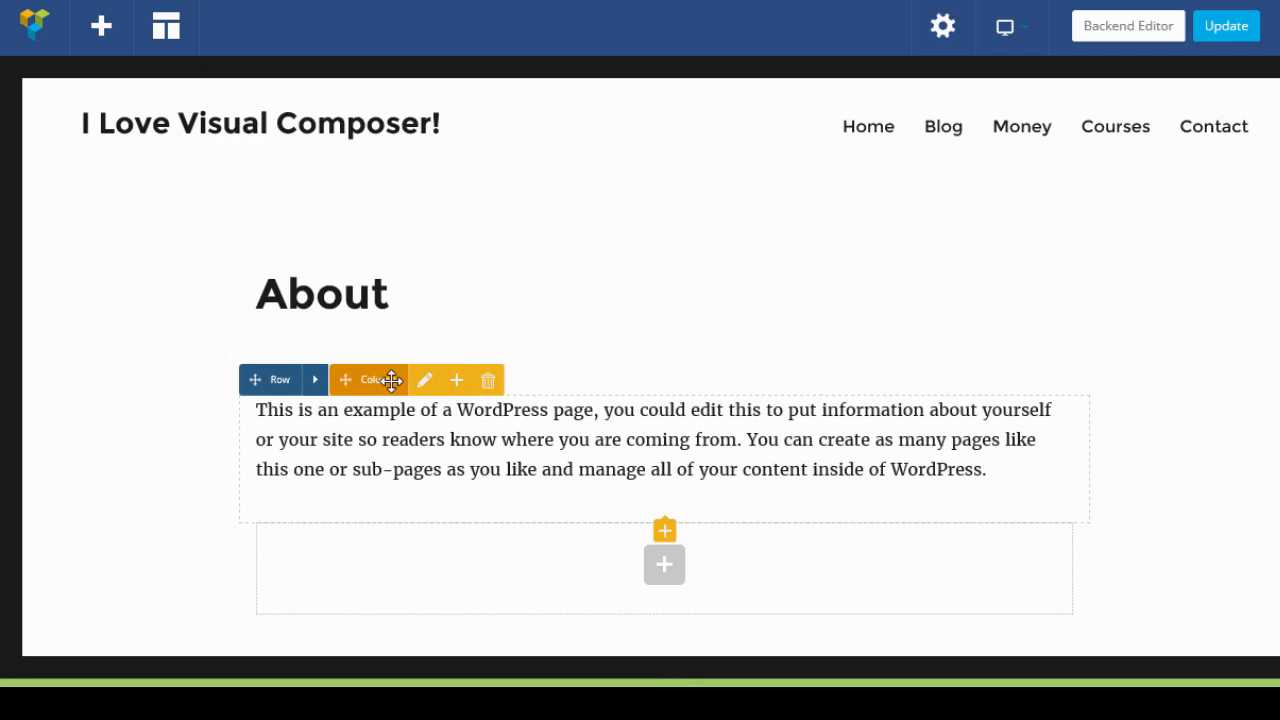
pyautogui.moveTo(386, 380); pyautogui.dragTo(782, 417)
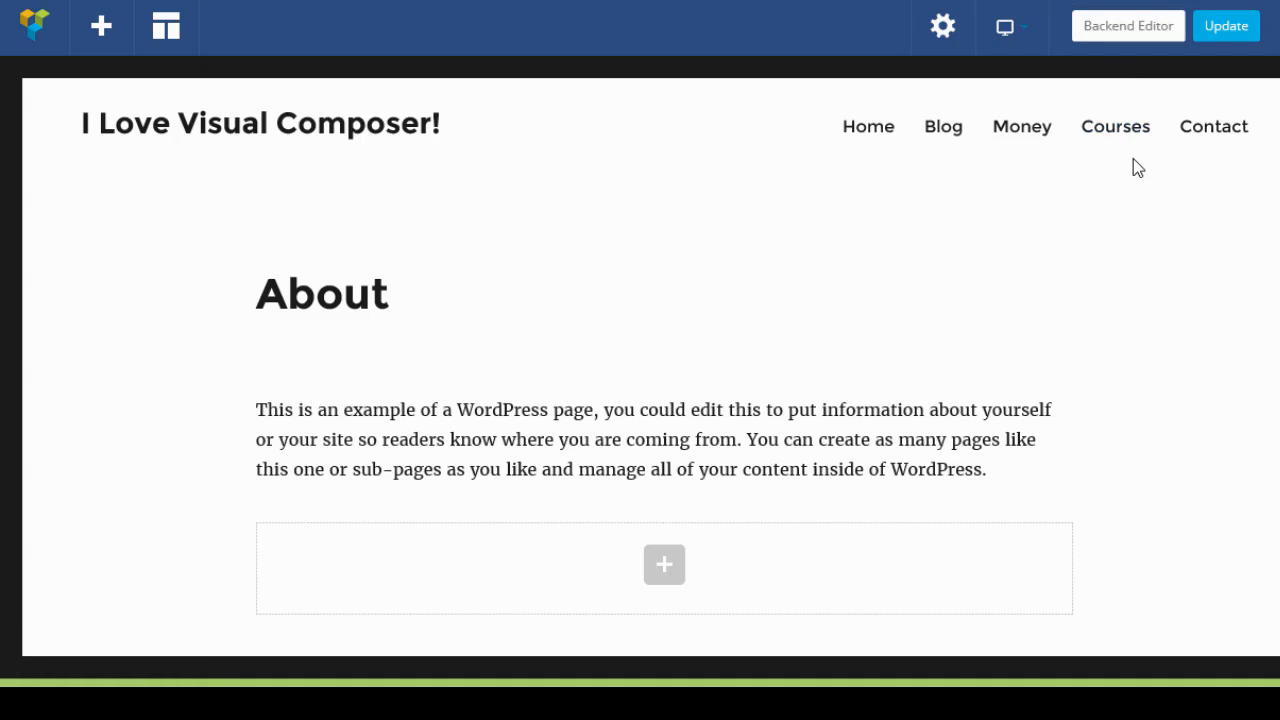
# Switch the About page to the backend editor.
pyautogui.click(1009, 35)
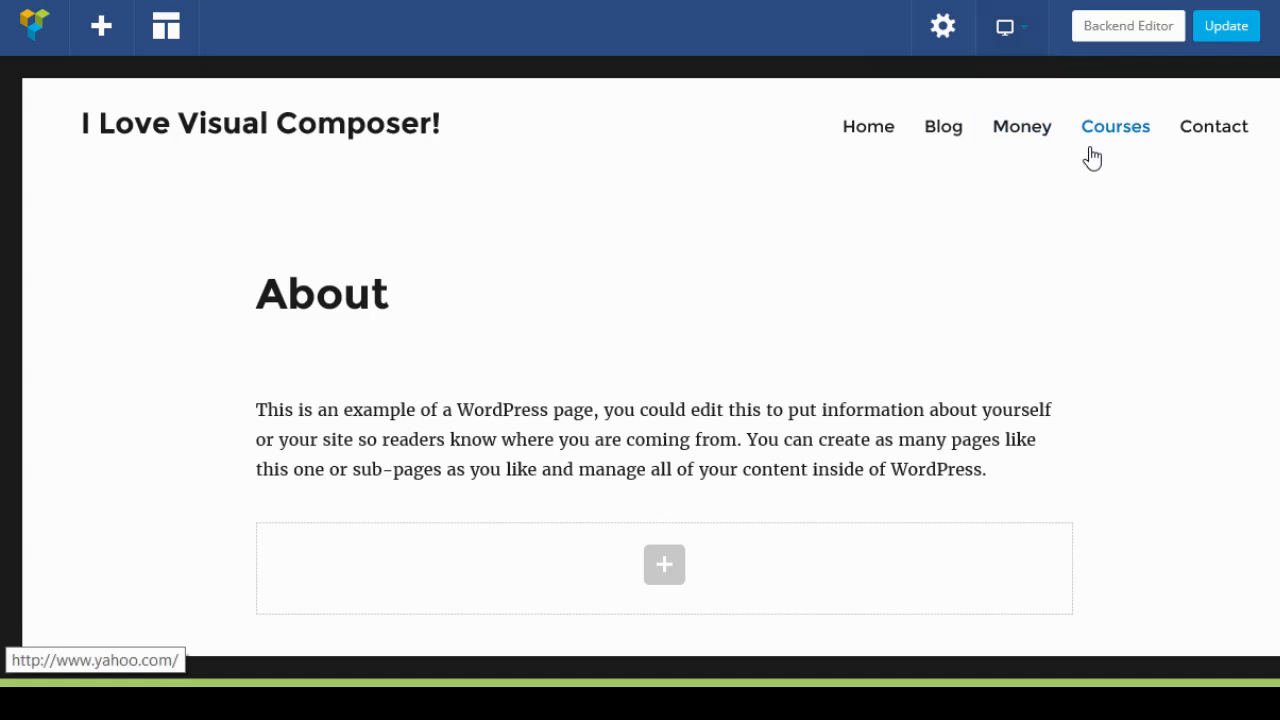
pyautogui.click(1128, 30)
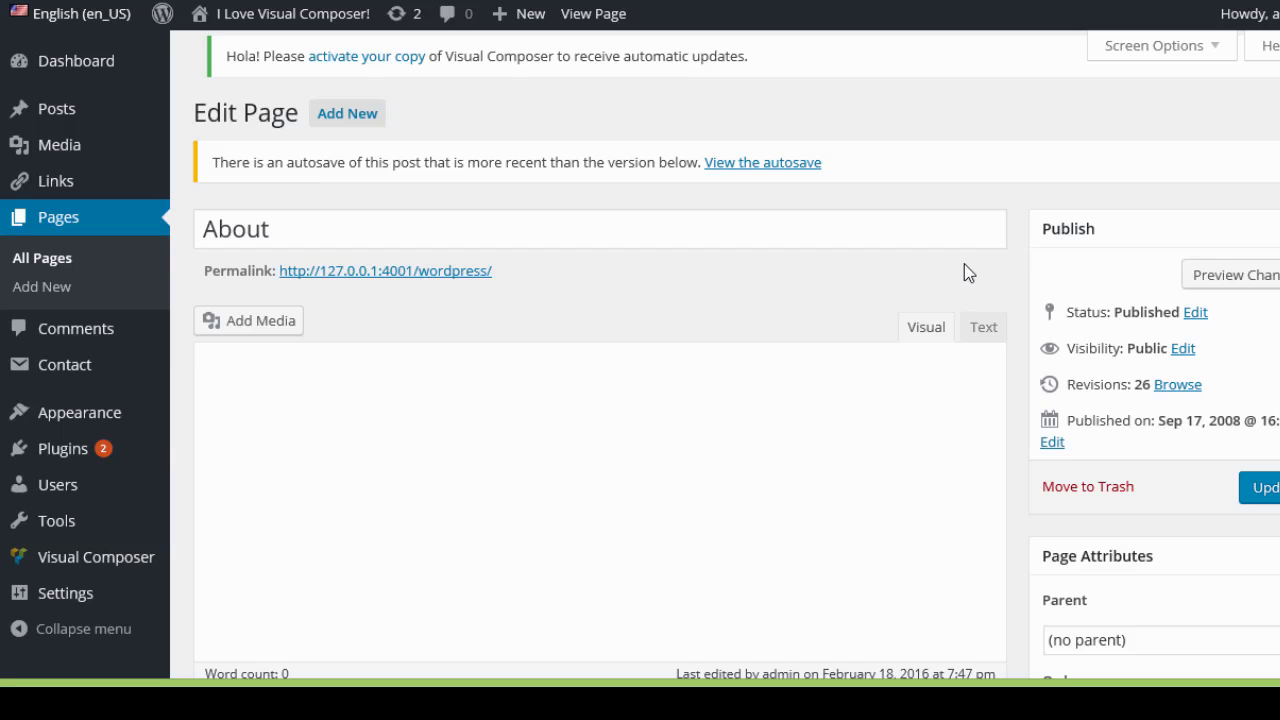
pyautogui.scroll(-1, 577, 273)
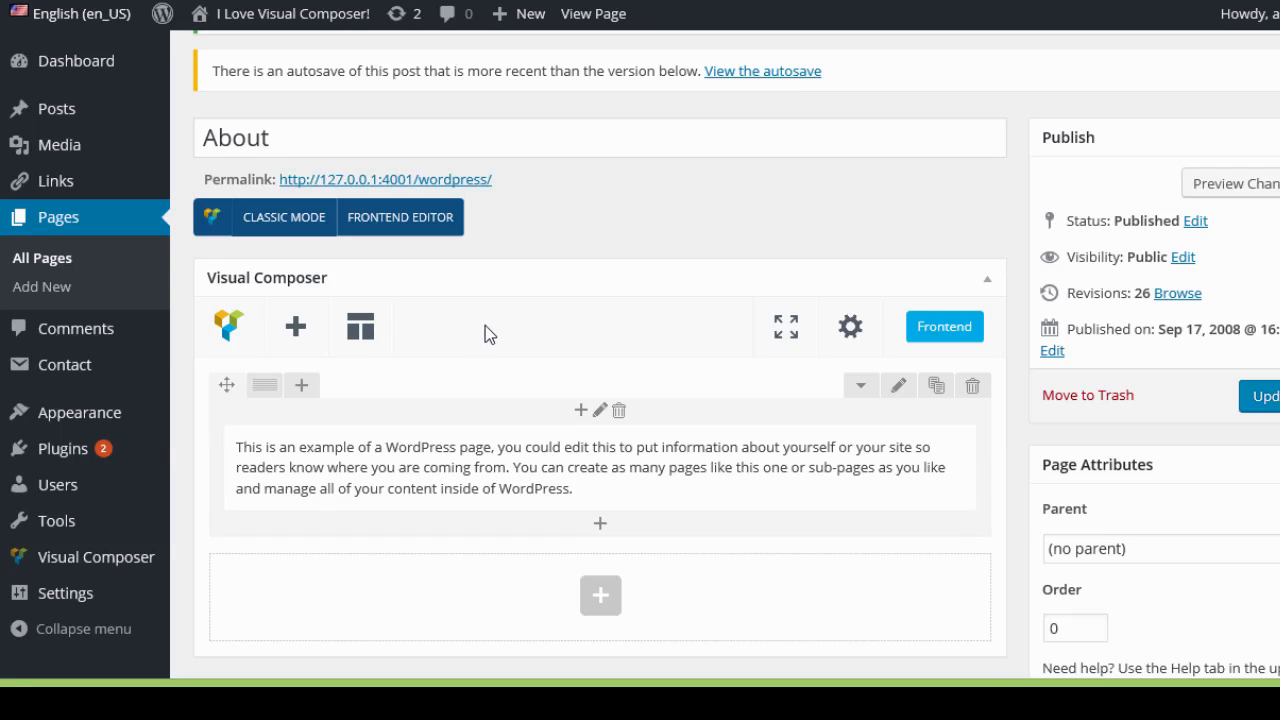
# Open the Templates panel, browse the Default Templates list, and close it.
pyautogui.moveTo(239, 423)
pyautogui.moveTo(226, 385)
pyautogui.mouseDown()
pyautogui.moveTo(320, 435)
pyautogui.moveTo(171, 366)
pyautogui.moveTo(283, 382)
pyautogui.moveTo(224, 380)
pyautogui.mouseUp()
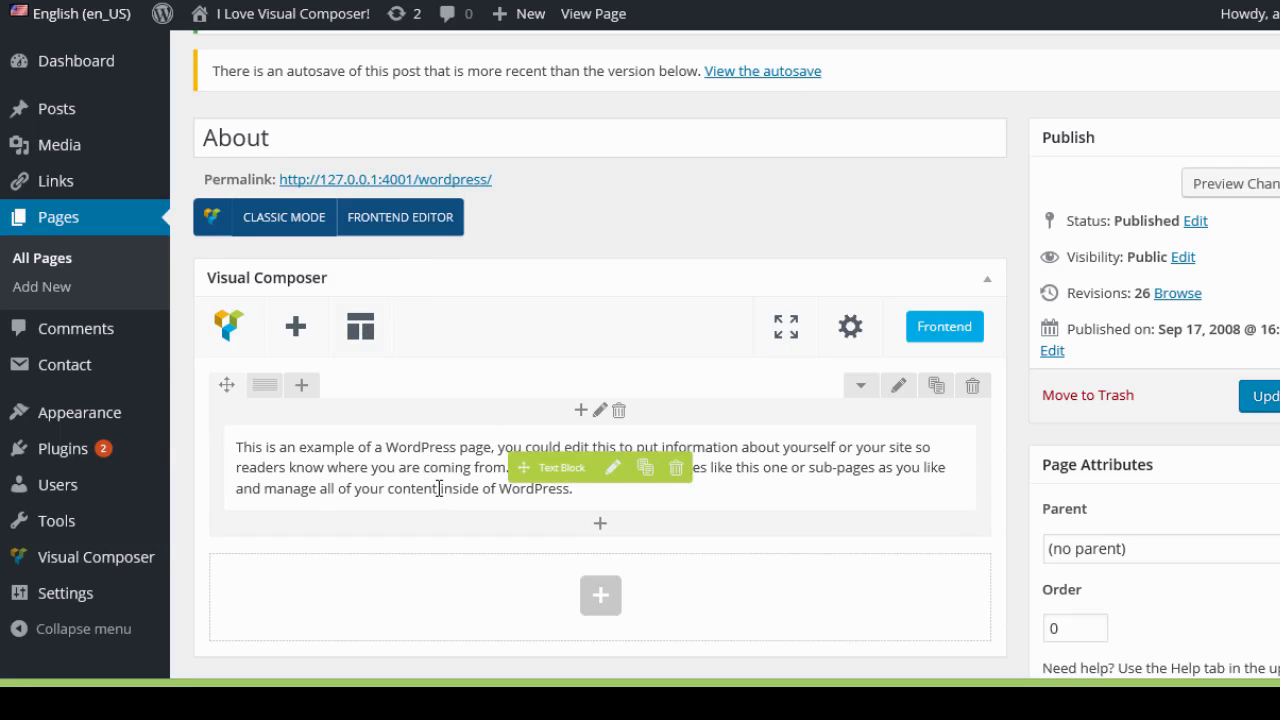
pyautogui.click(361, 328)
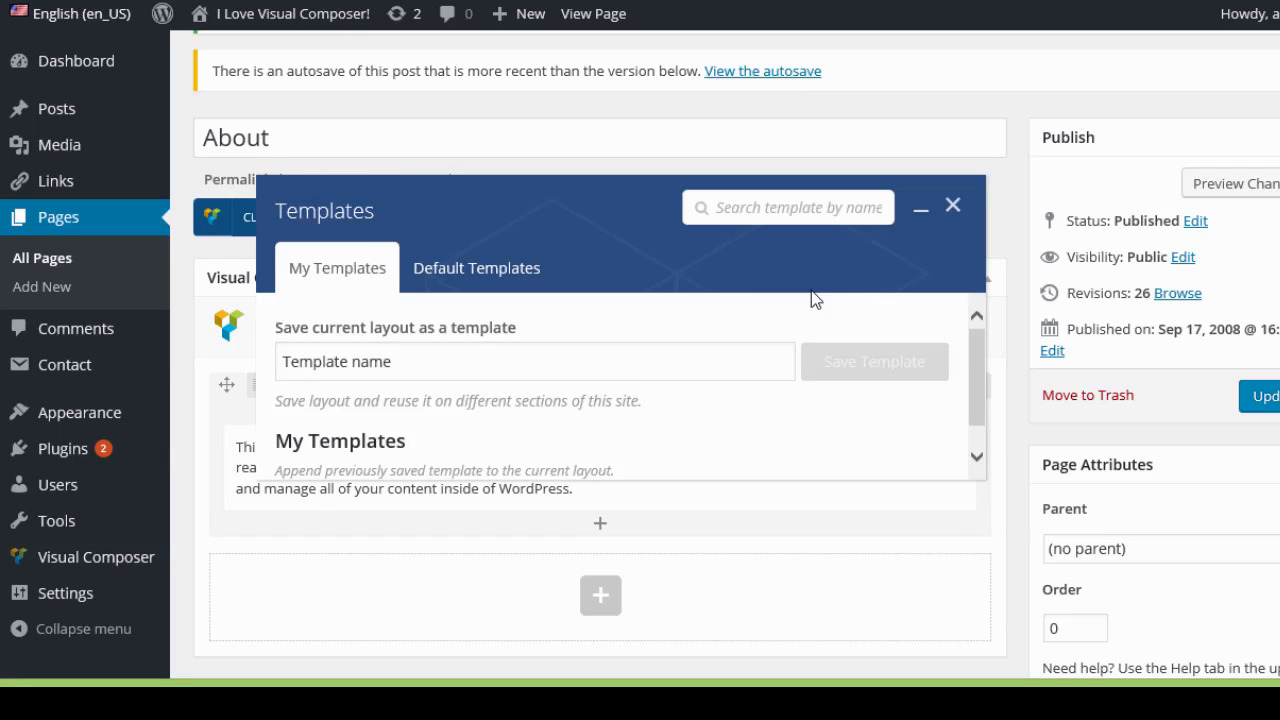
pyautogui.click(470, 273)
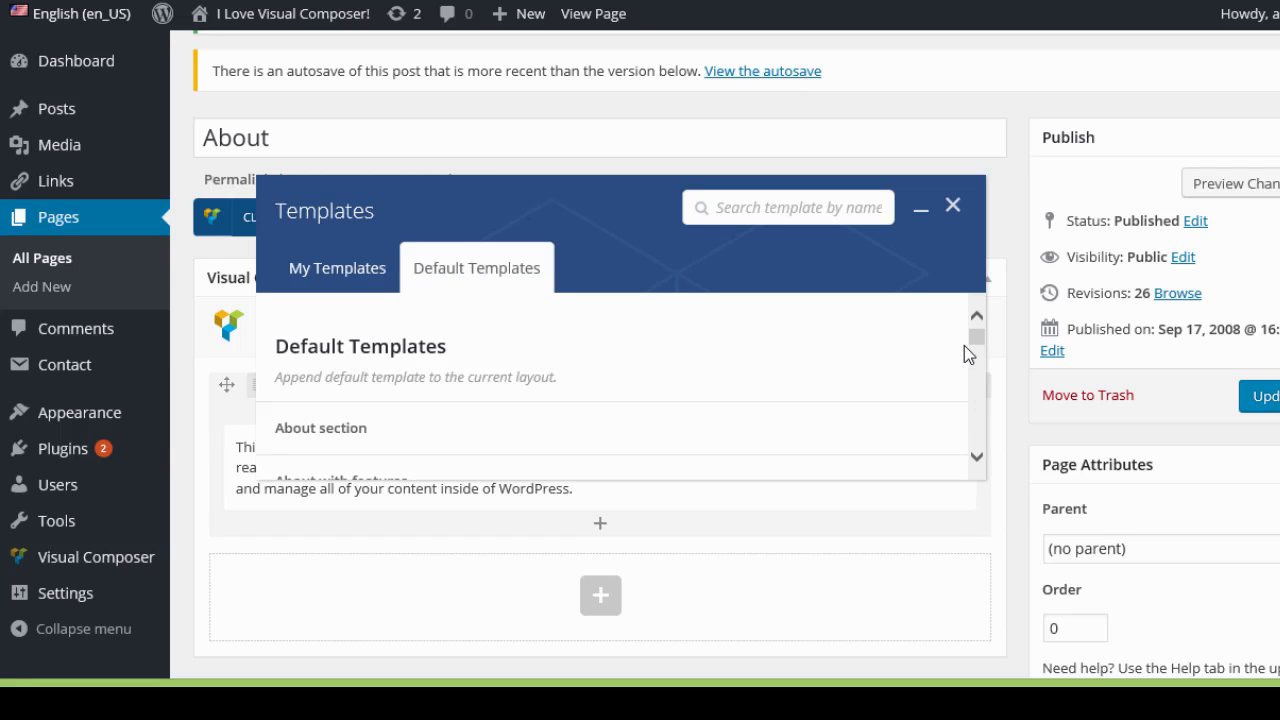
pyautogui.moveTo(980, 339); pyautogui.dragTo(946, 234)
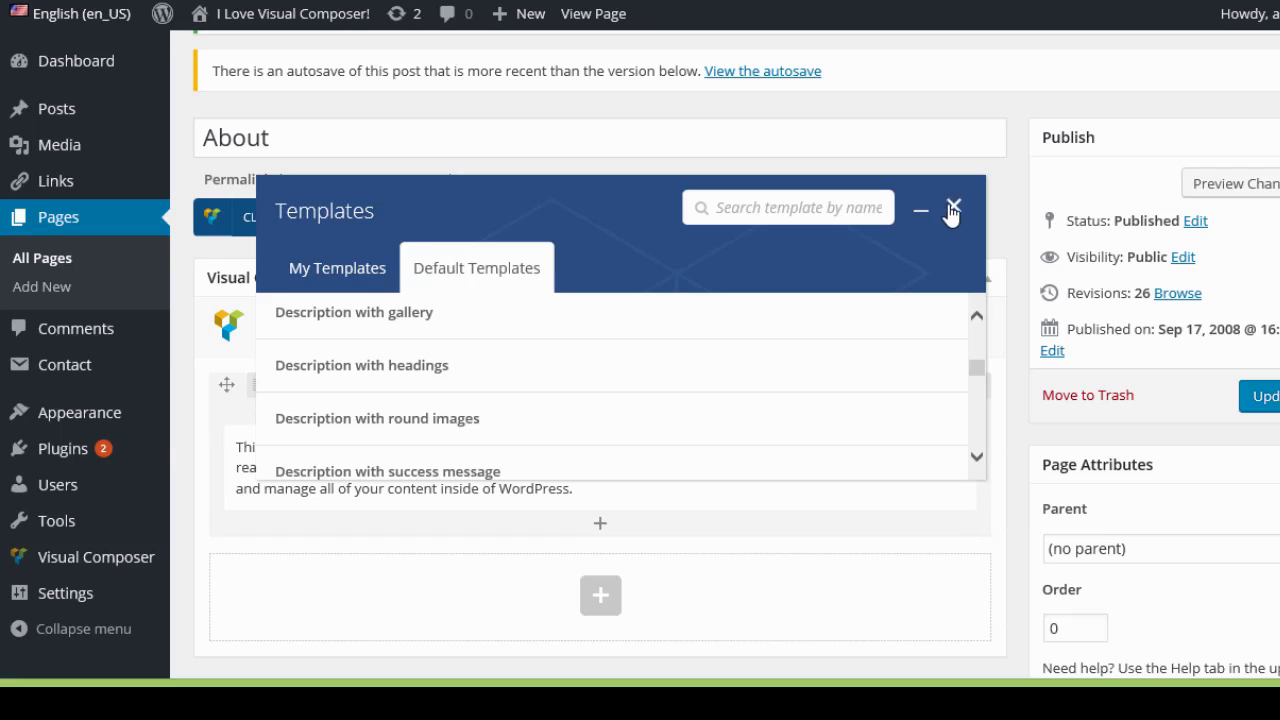
pyautogui.click(954, 206)
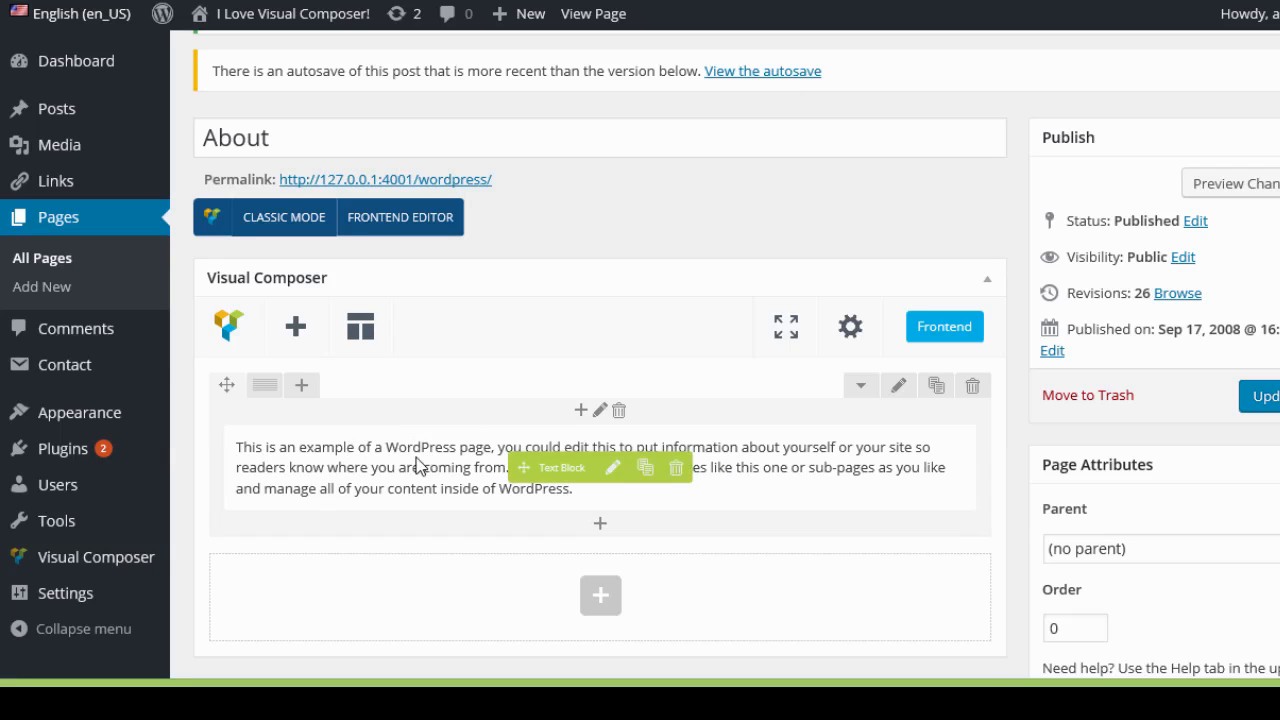
# Add a column to the text row and insert an Image Gallery element into it.
pyautogui.click(305, 388)
pyautogui.scroll(-1, 572, 421)
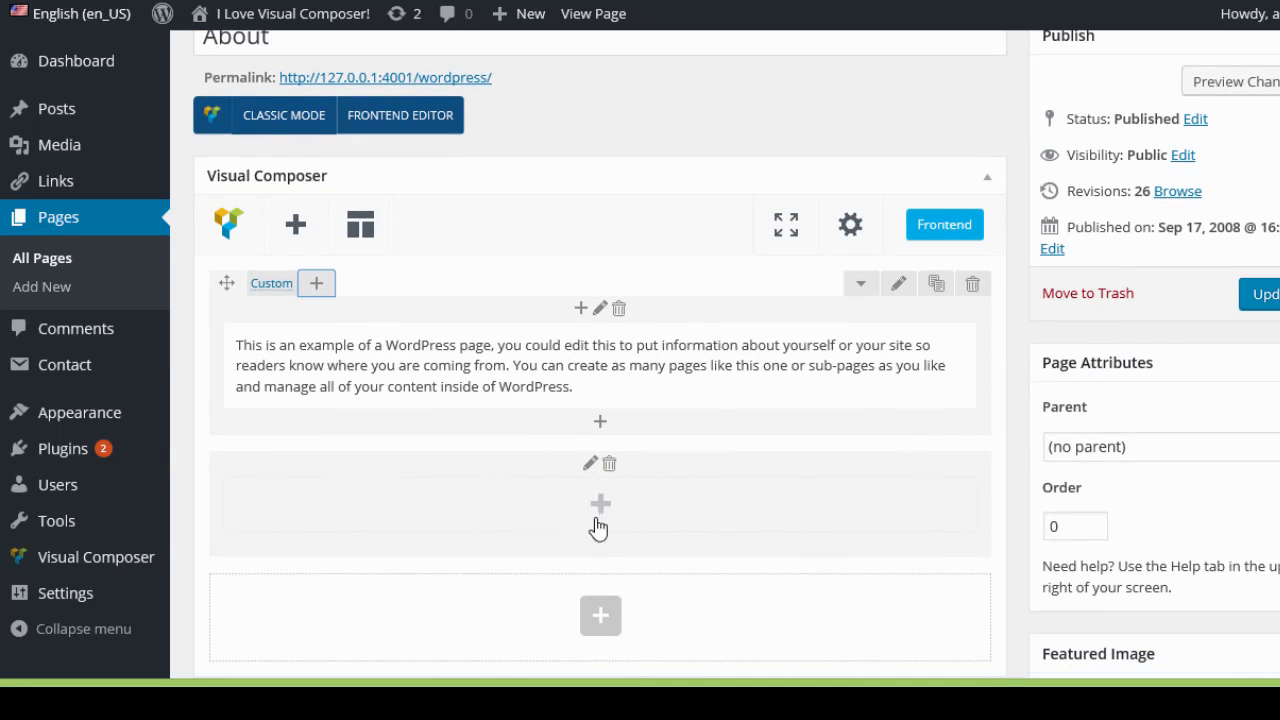
pyautogui.click(601, 506)
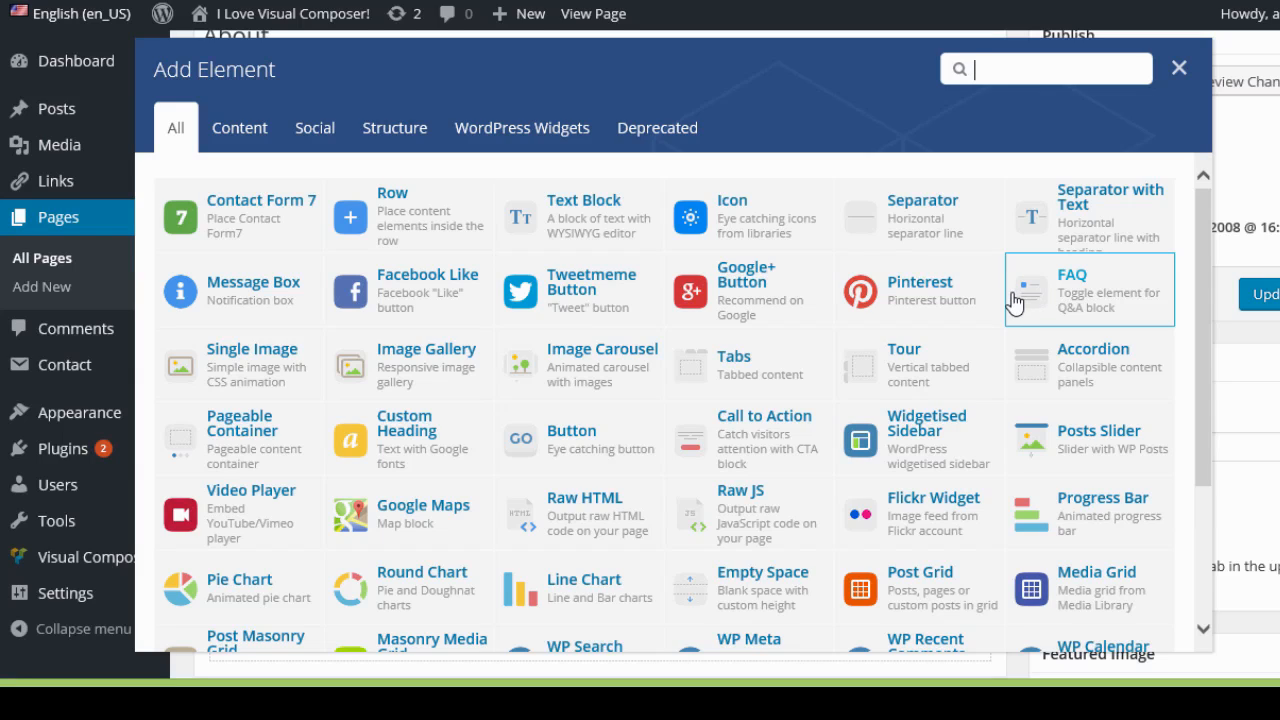
pyautogui.click(422, 386)
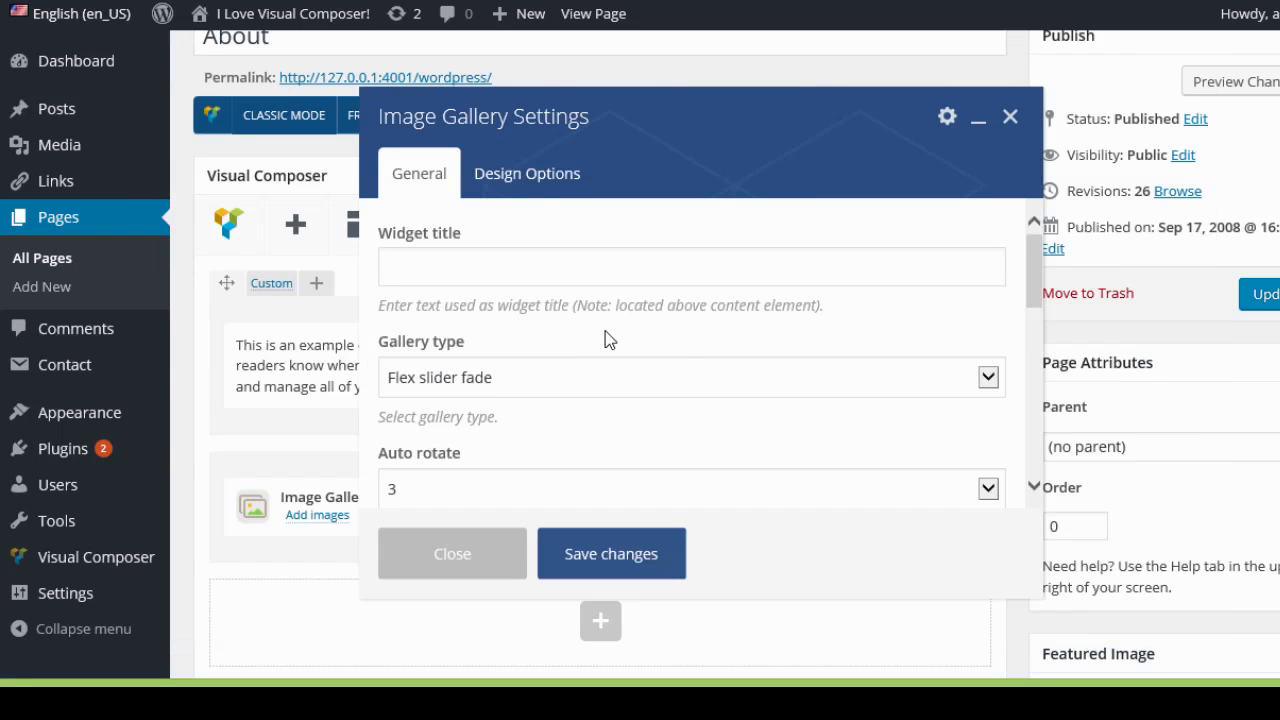
# Set the Image Gallery's gallery type to Nivo slider.
pyautogui.click(534, 268)
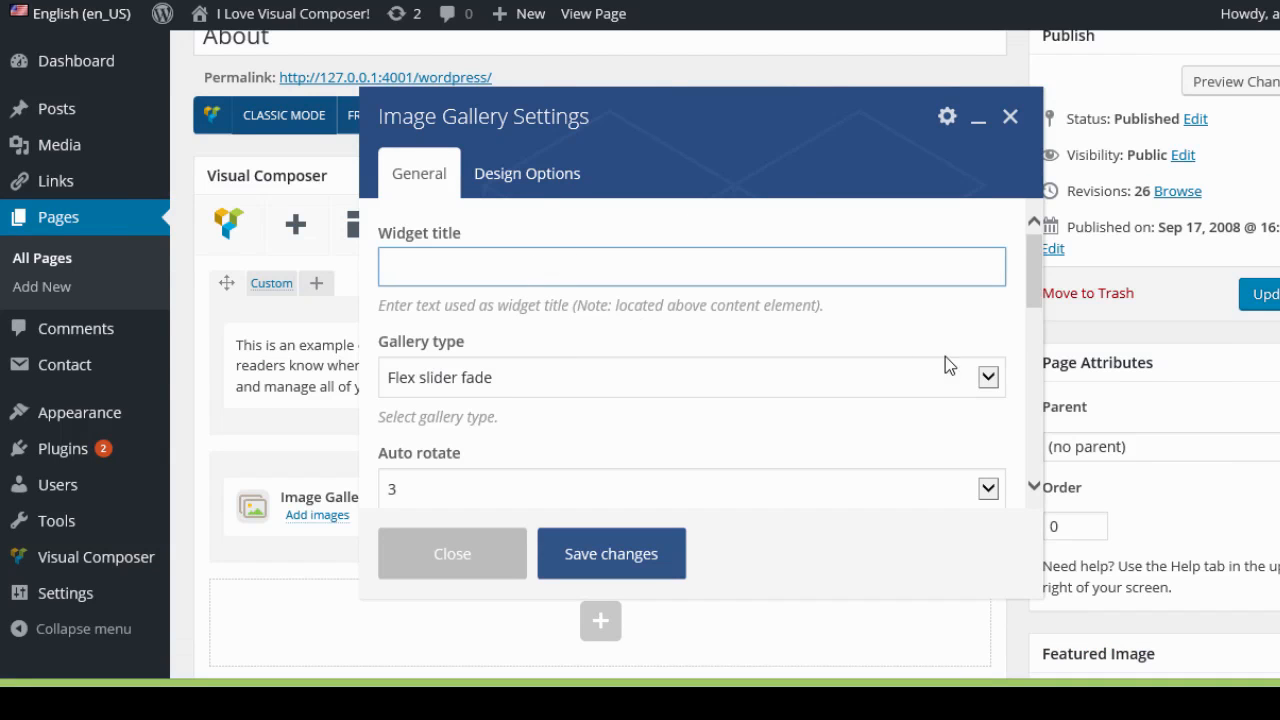
pyautogui.click(988, 377)
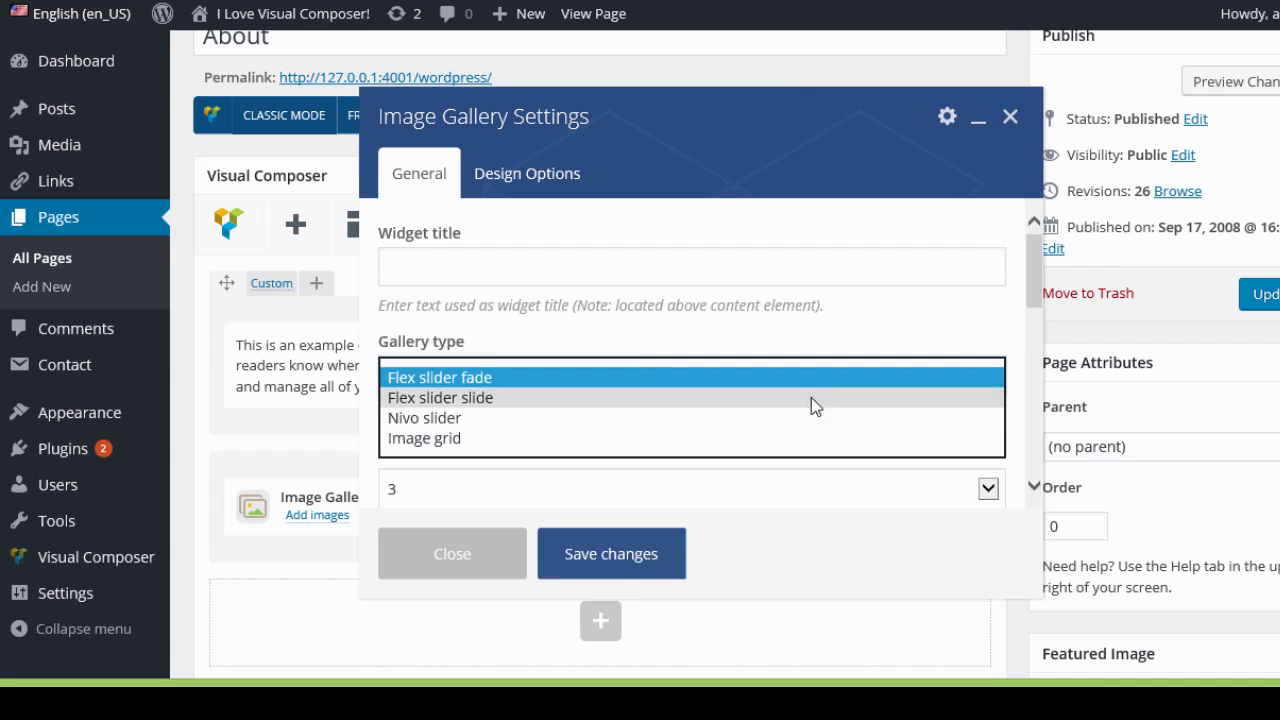
pyautogui.click(477, 419)
pyautogui.scroll(-1, 610, 355)
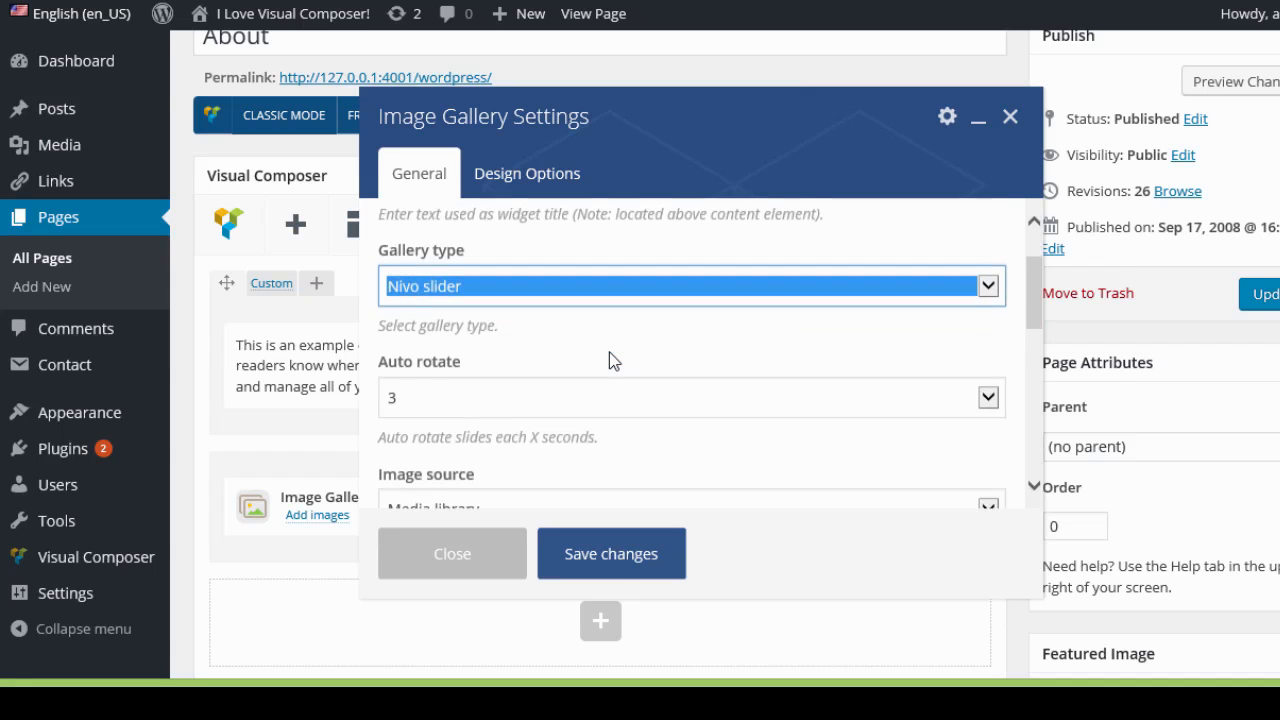
# Keep the image source as Media library and add three images from the media library to the gallery.
pyautogui.scroll(-1, 447, 378)
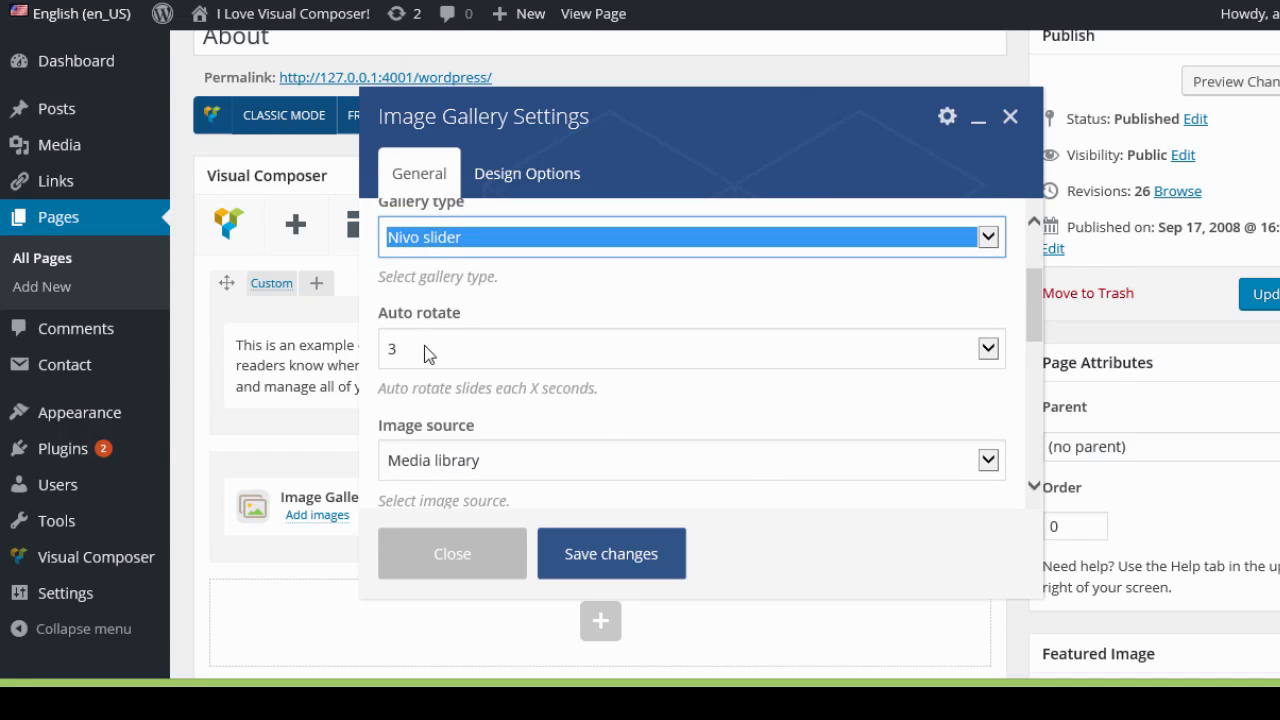
pyautogui.scroll(-3, 561, 323)
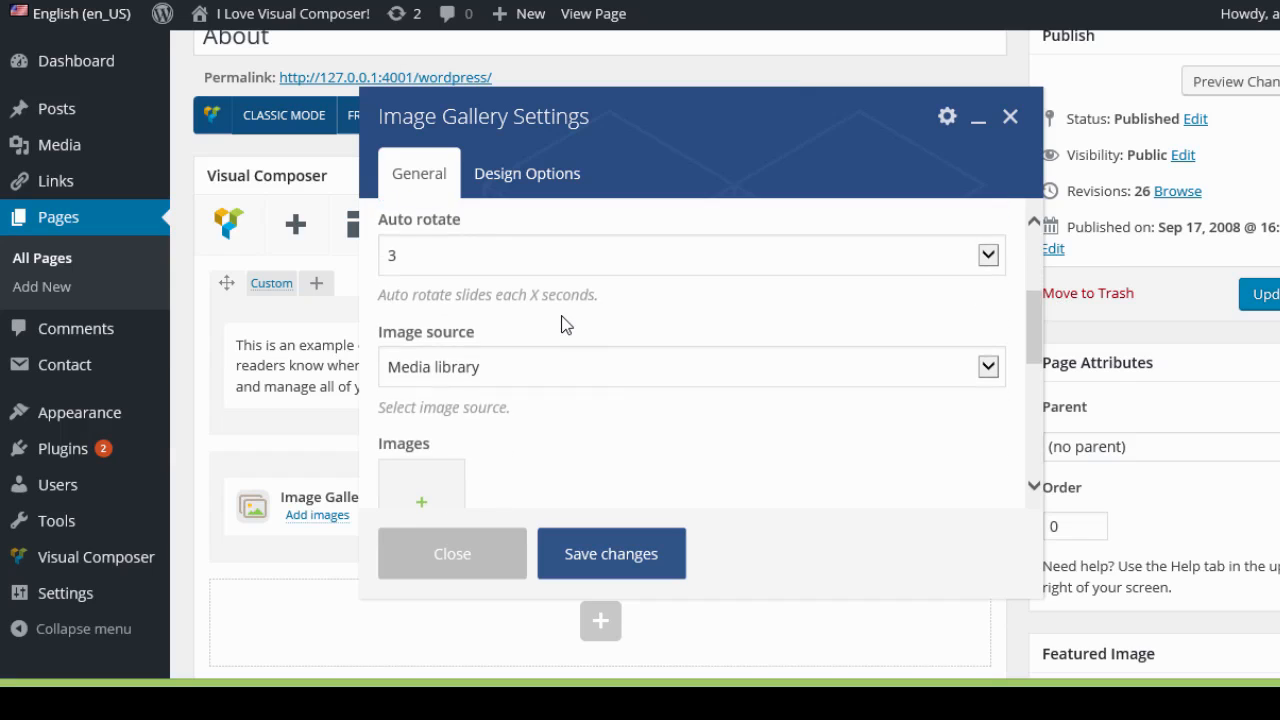
pyautogui.click(993, 330)
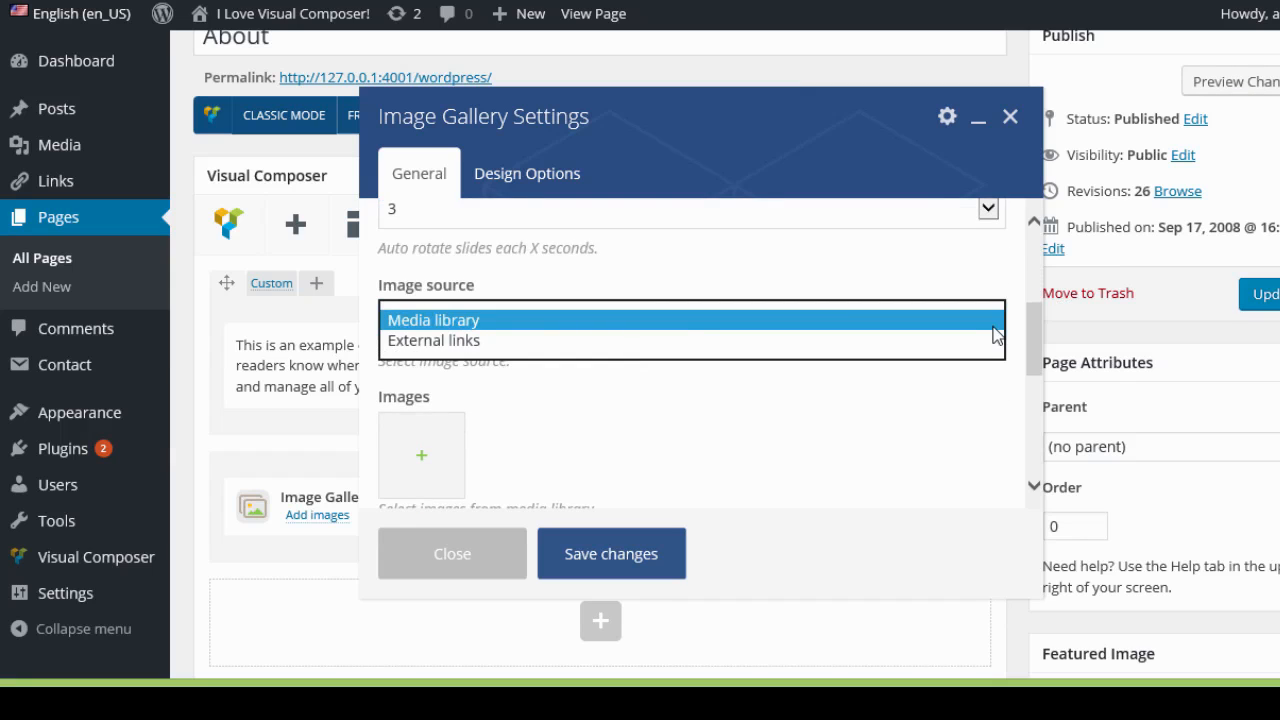
pyautogui.click(484, 321)
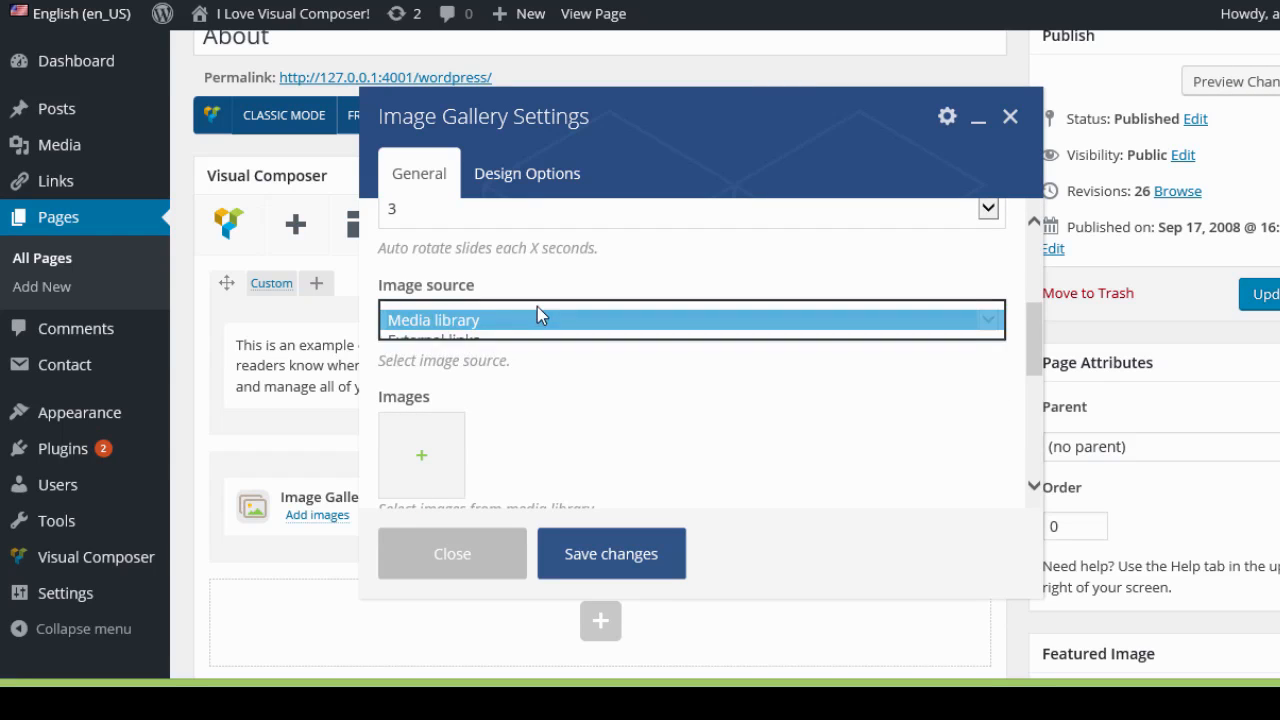
pyautogui.scroll(-1, 542, 303)
pyautogui.scroll(1, 542, 303)
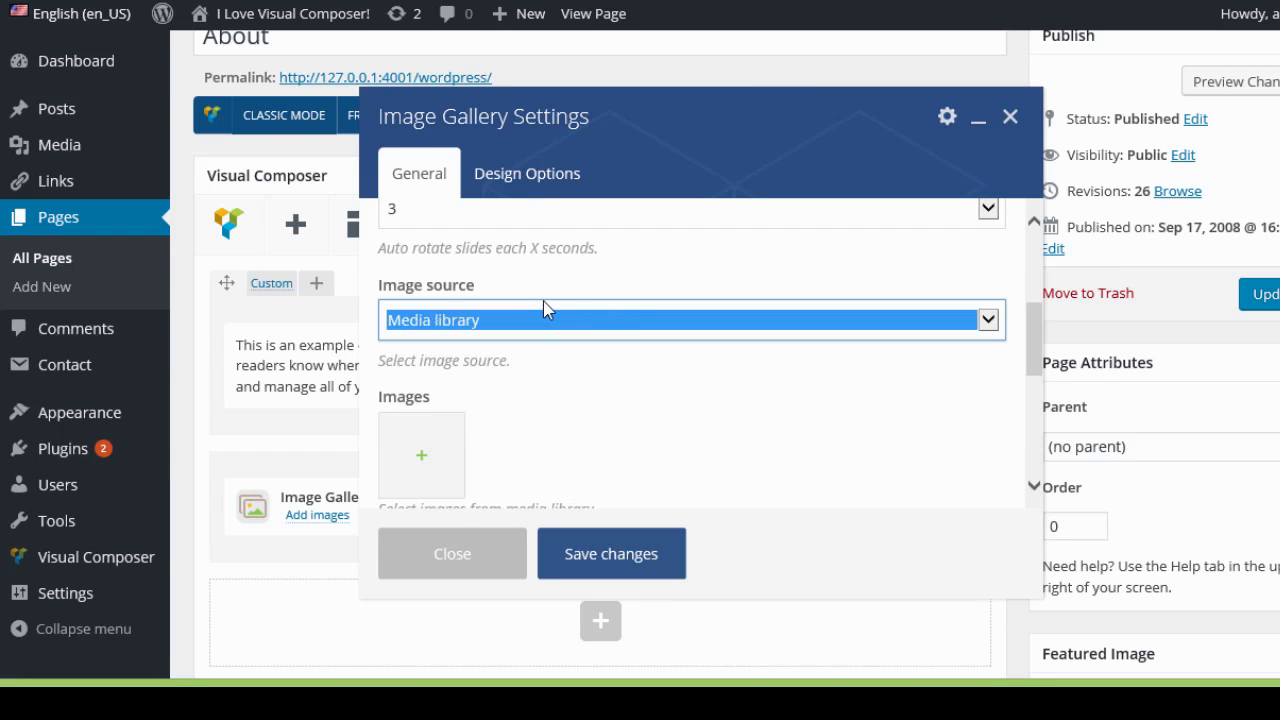
pyautogui.click(423, 458)
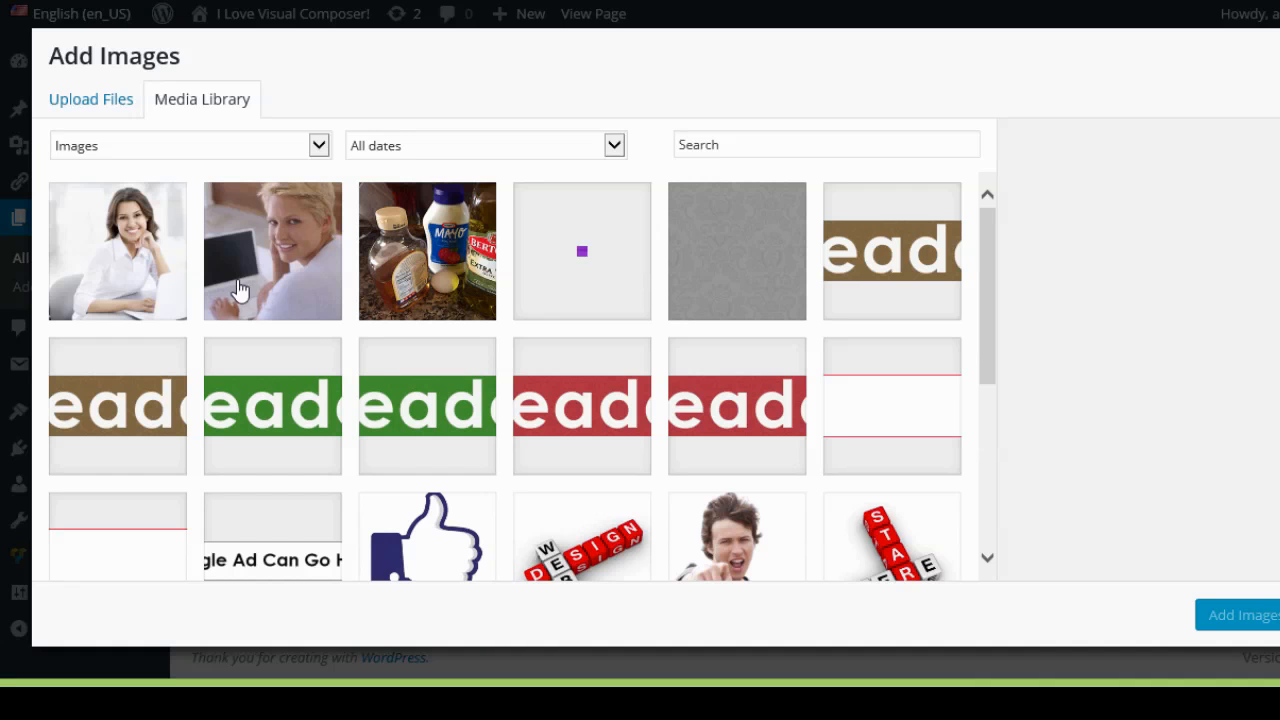
pyautogui.click(138, 258)
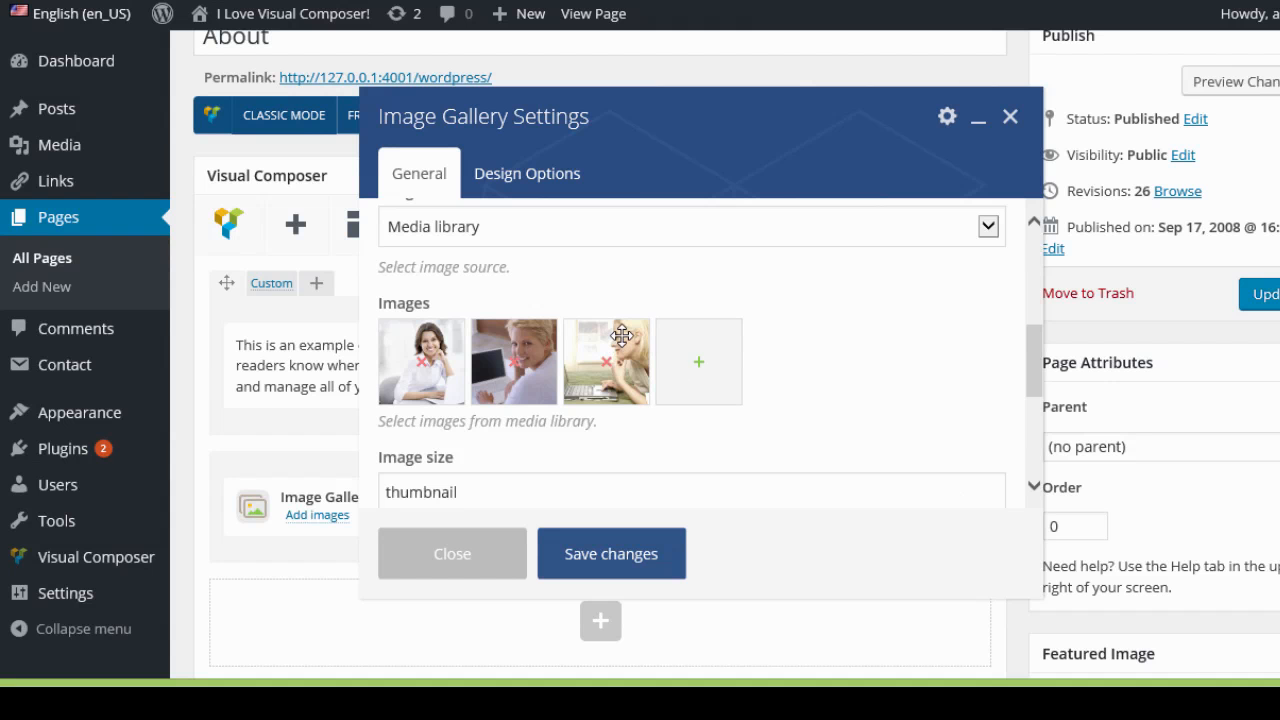
# Set the gallery's image size to full.
pyautogui.scroll(-2, 615, 340)
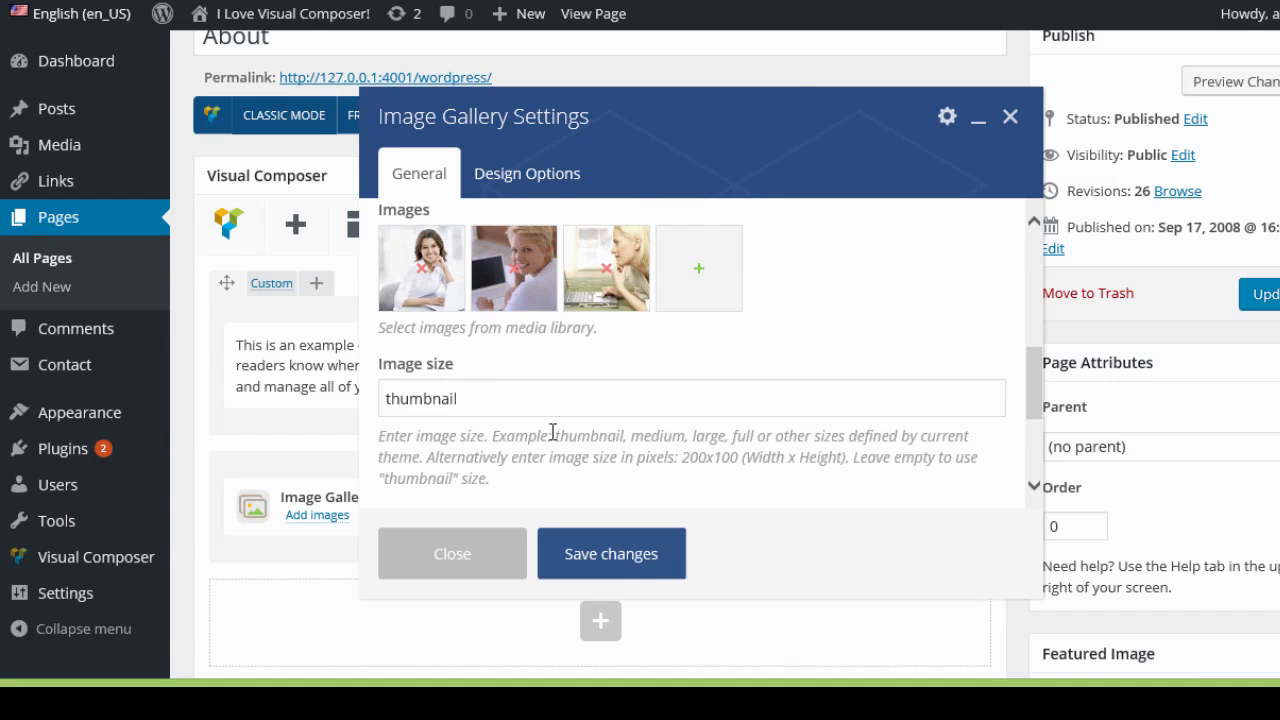
pyautogui.moveTo(553, 437); pyautogui.dragTo(603, 487)
pyautogui.moveTo(485, 403); pyautogui.dragTo(363, 397)
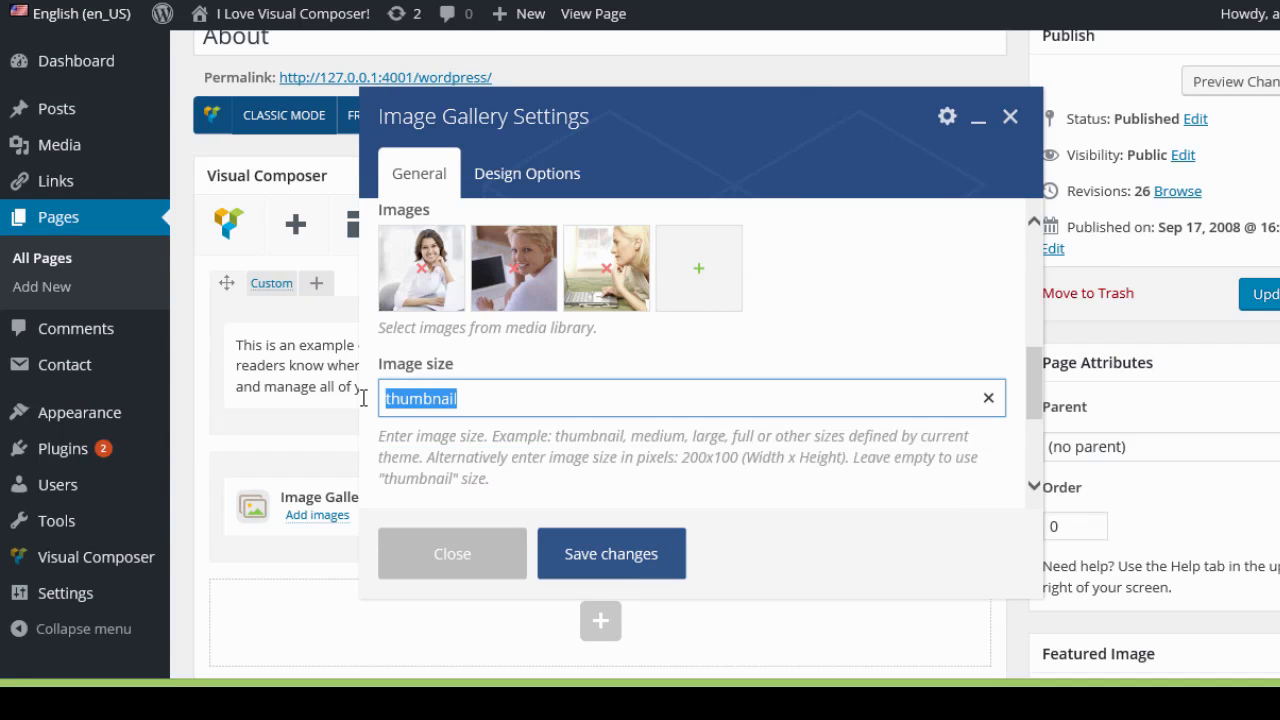
pyautogui.write('full')
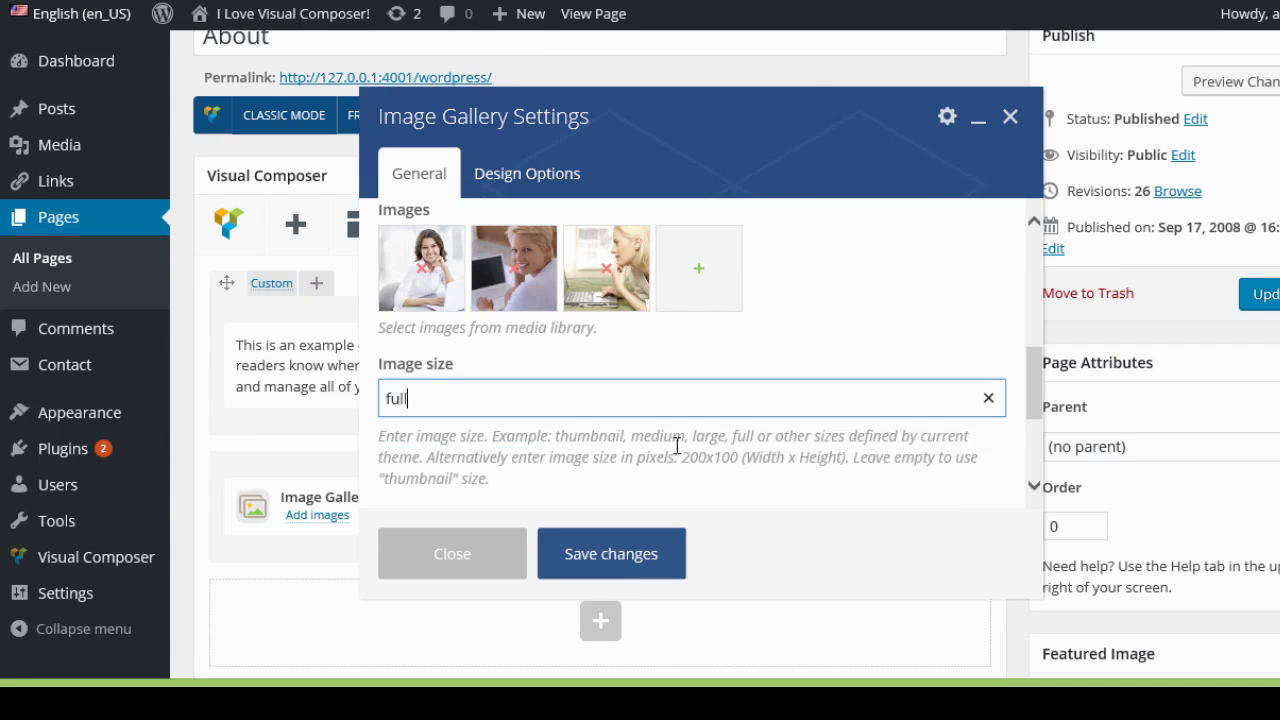
# Set the gallery's on-click action to Open custom link.
pyautogui.scroll(-4, 791, 425)
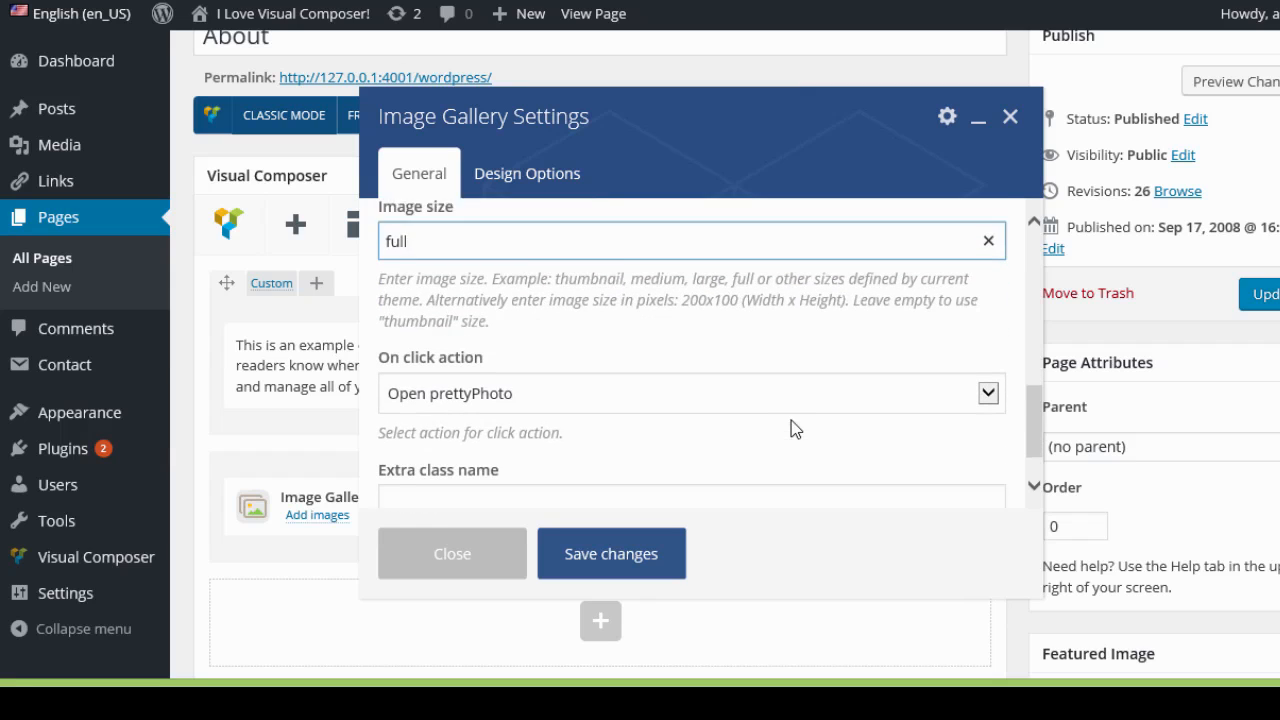
pyautogui.click(986, 364)
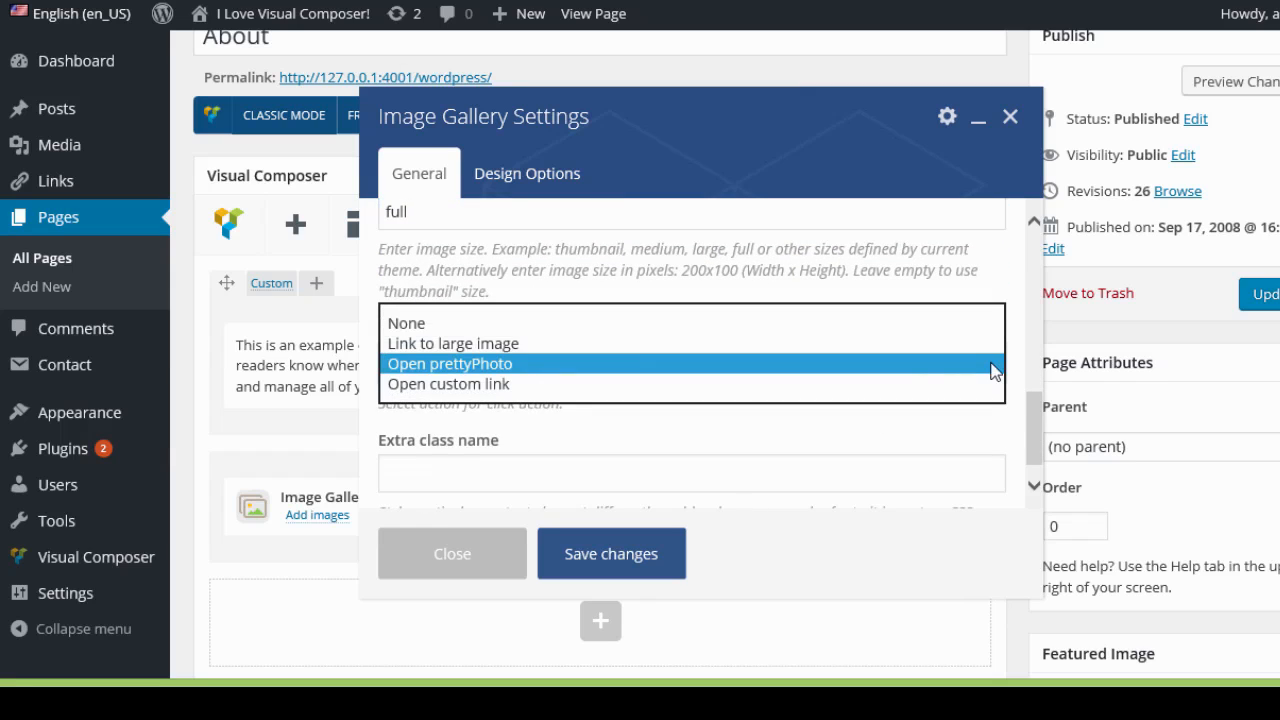
pyautogui.click(474, 385)
pyautogui.scroll(-1, 576, 411)
pyautogui.click(562, 426)
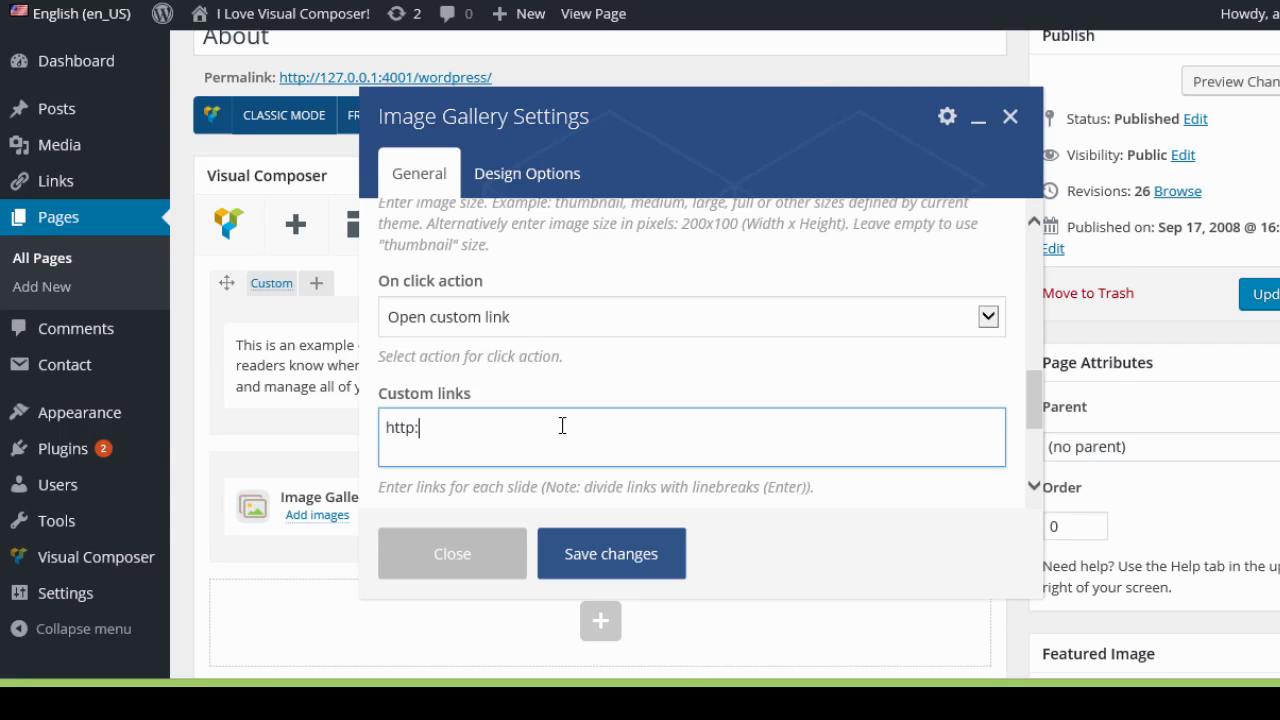
pyautogui.write('.google.com')
pyautogui.press('Return')
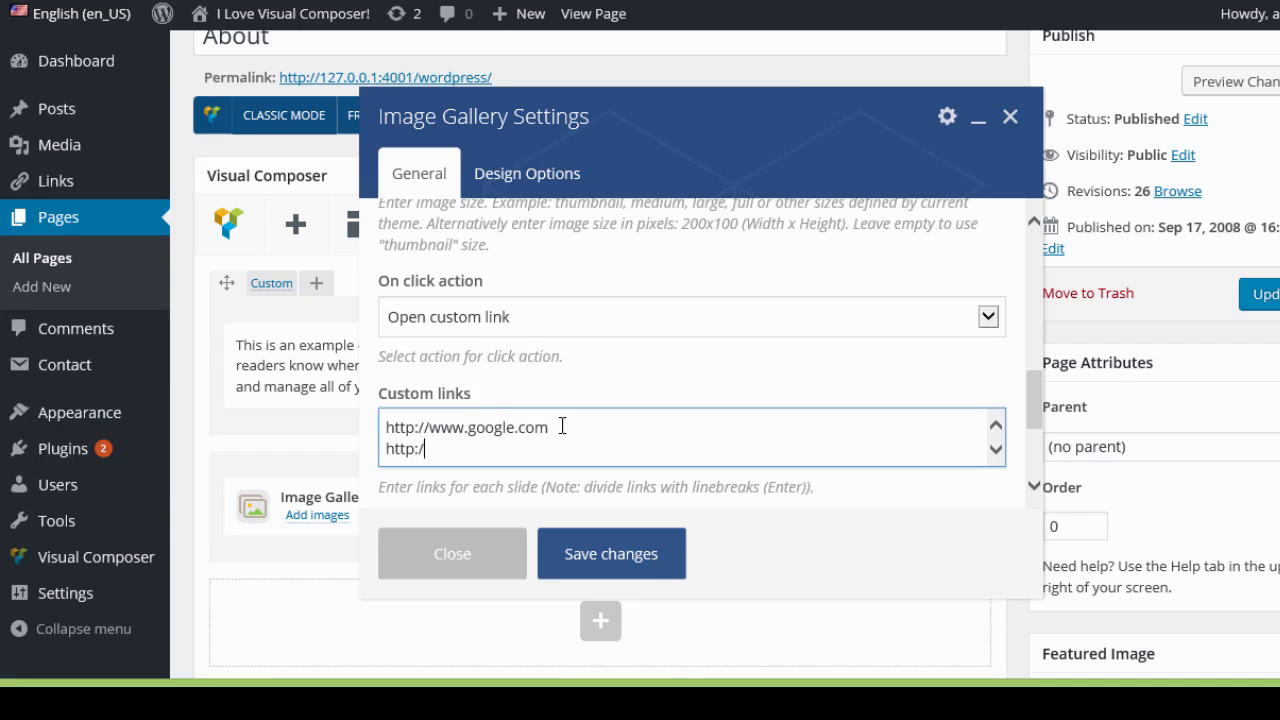
pyautogui.write('http://www.yahoo.com')
pyautogui.press('Return')
pyautogui.write('http')
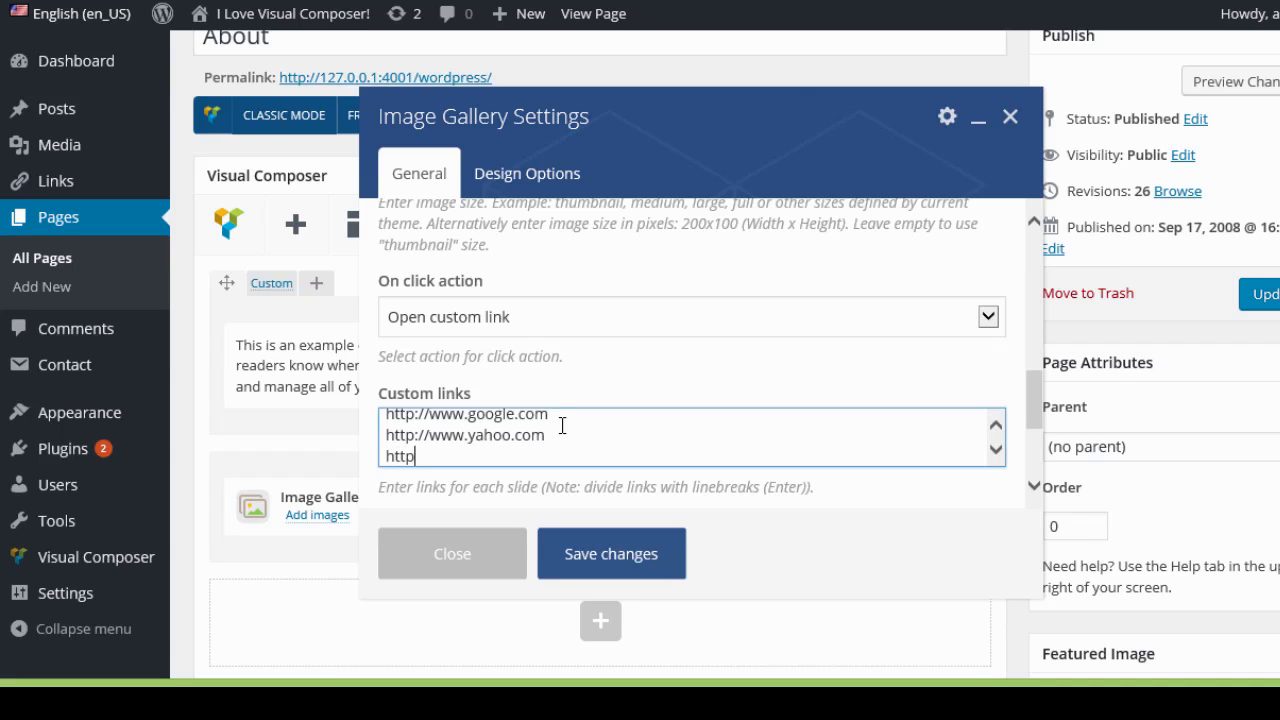
pyautogui.write('://www.2createawebsite.com')
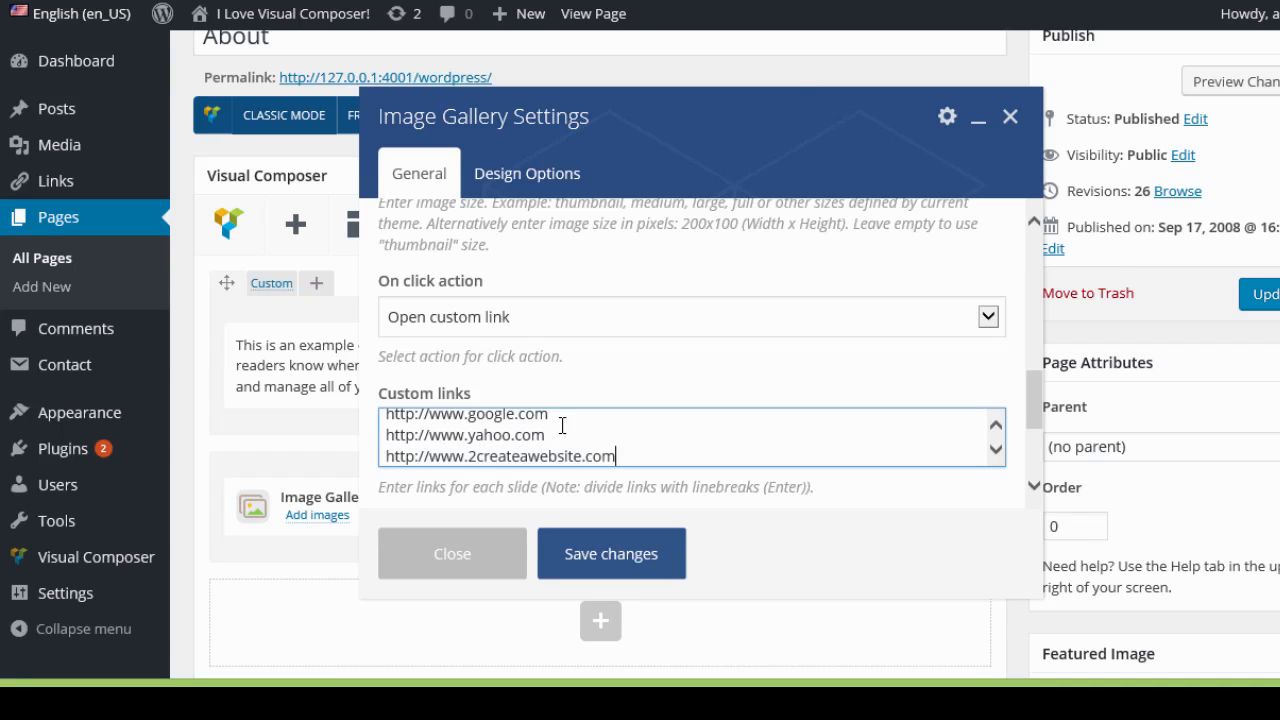
# Set the custom link target to New window and save the Image Gallery settings.
pyautogui.moveTo(1031, 406); pyautogui.dragTo(1033, 431)
pyautogui.click(987, 430)
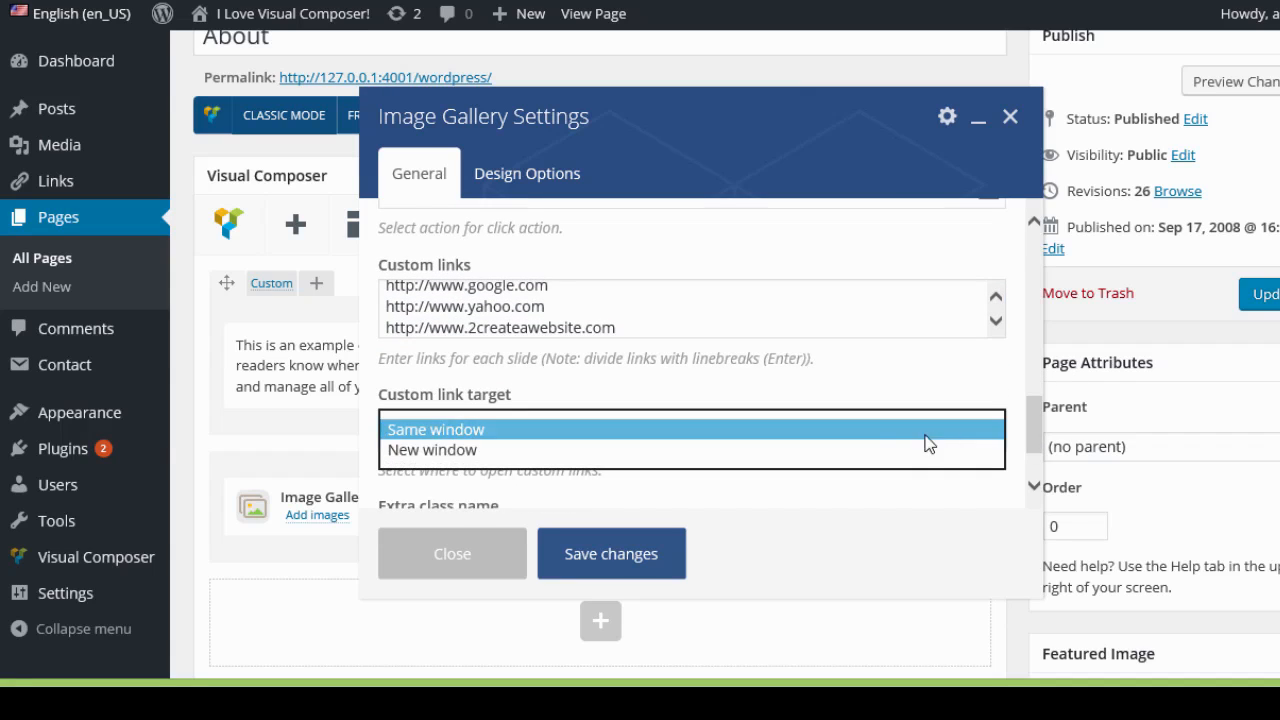
pyautogui.click(449, 448)
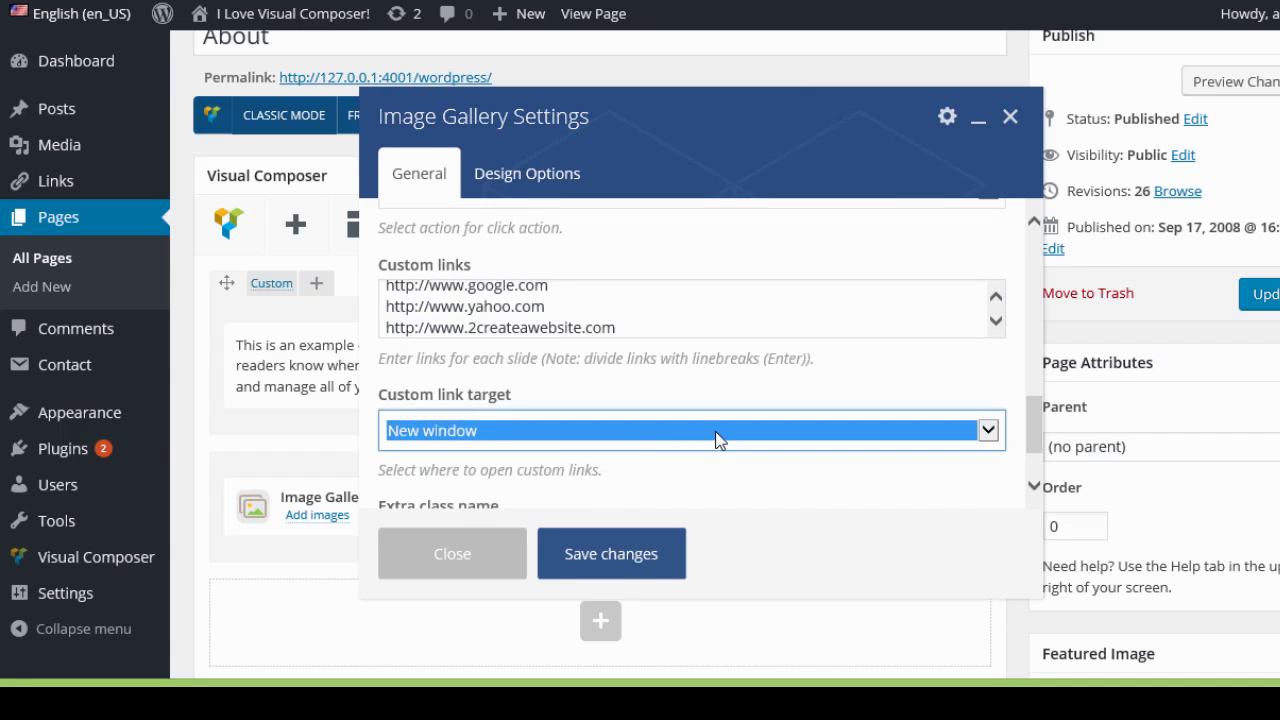
pyautogui.click(646, 551)
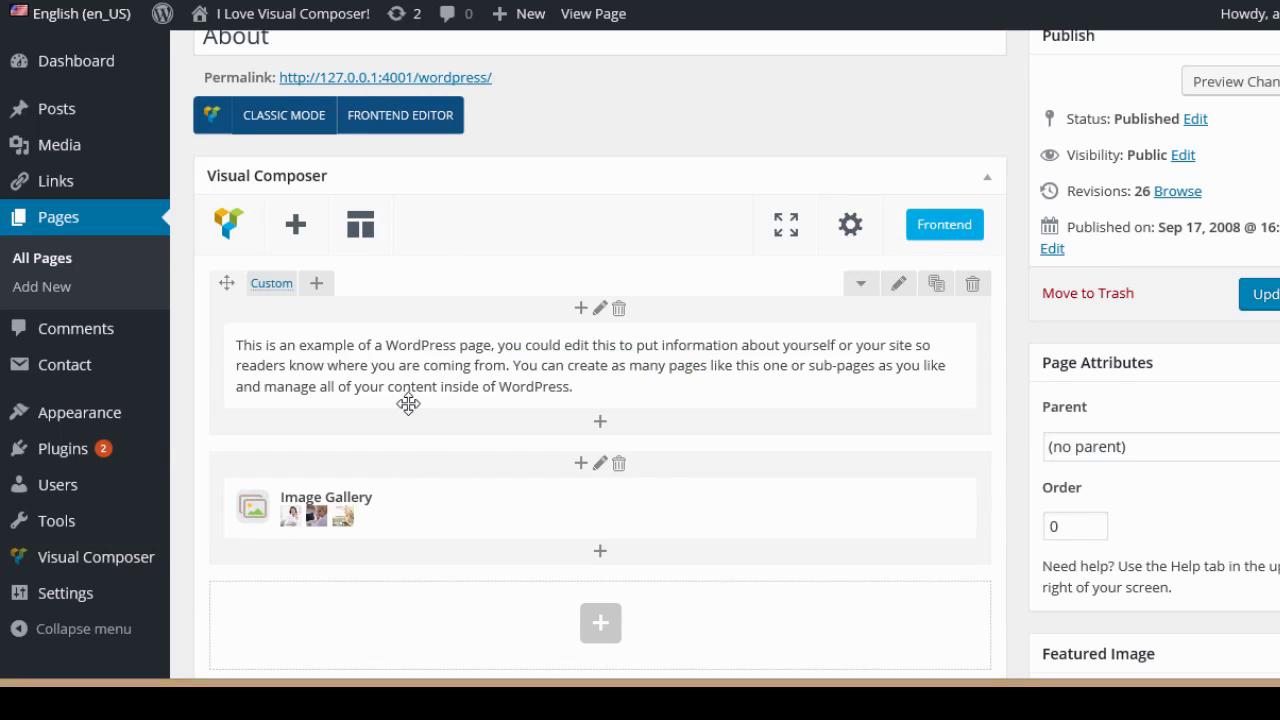
# Move the Image Gallery row above the text row and update the page.
pyautogui.moveTo(408, 403); pyautogui.dragTo(403, 317)
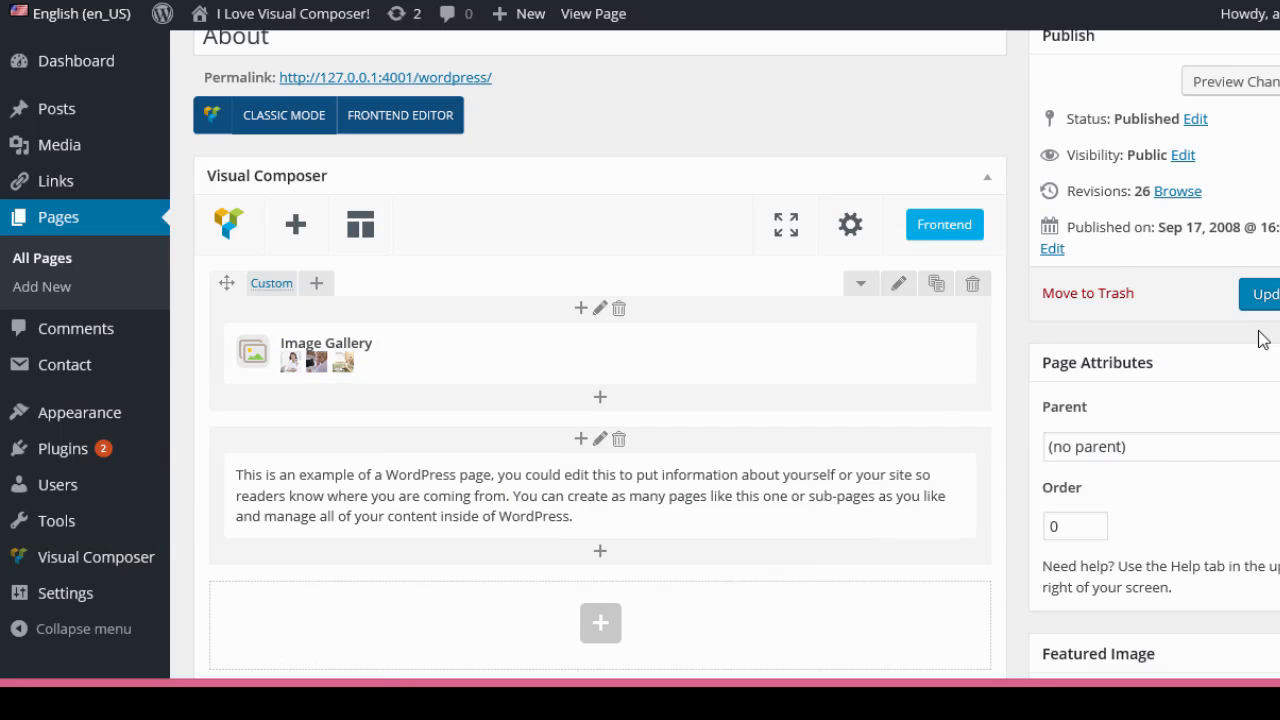
pyautogui.click(1268, 296)
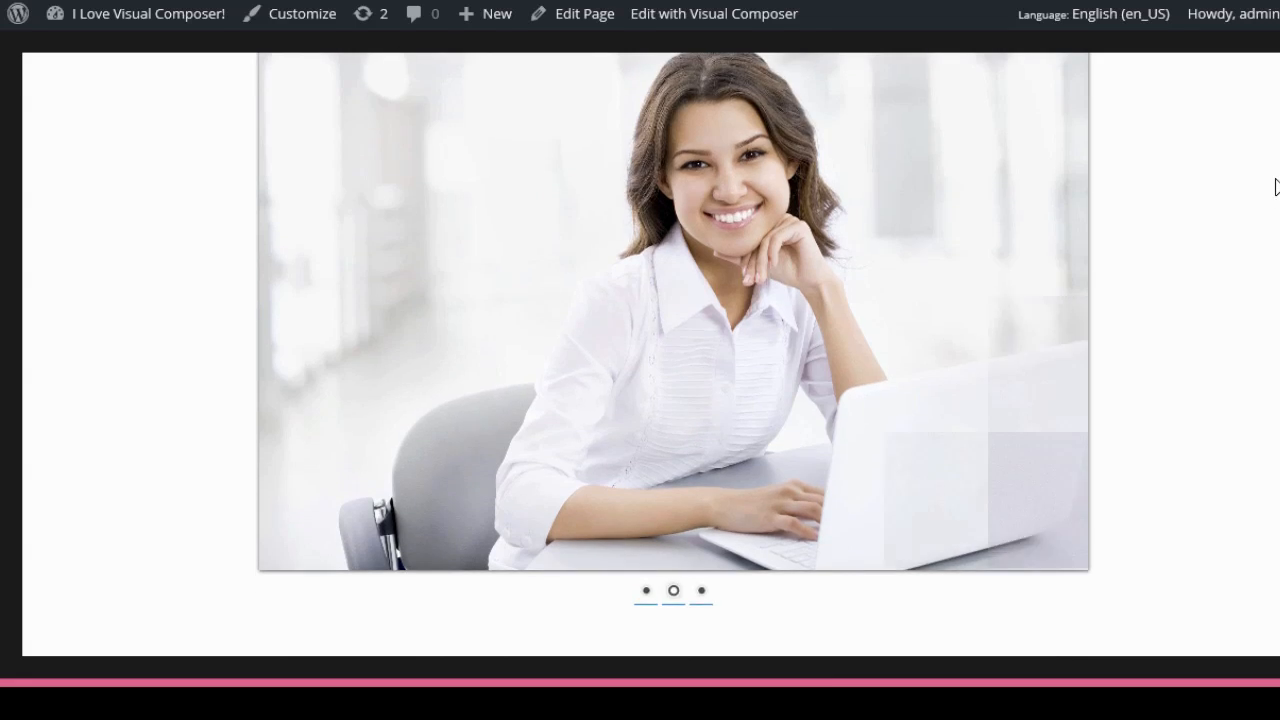
pyautogui.scroll(1, 1275, 187)
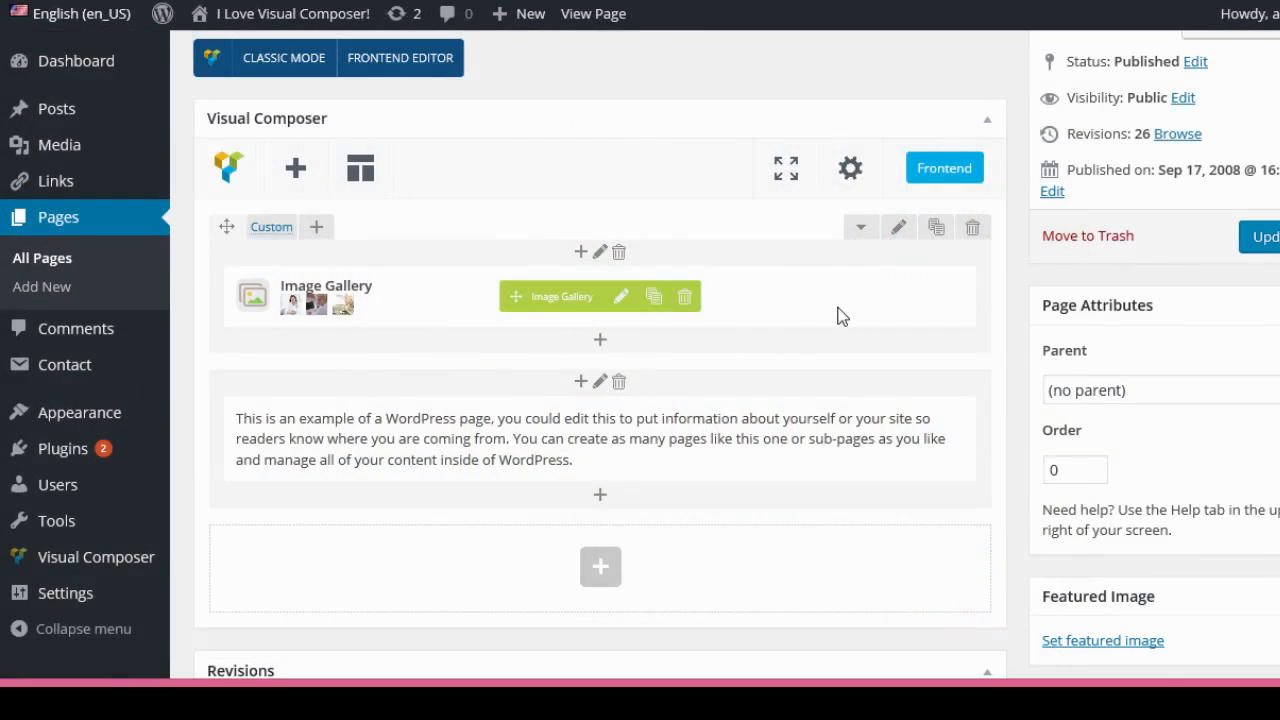
# Set the text block's CSS animation to Right to left and save its settings.
pyautogui.scroll(-2, 832, 310)
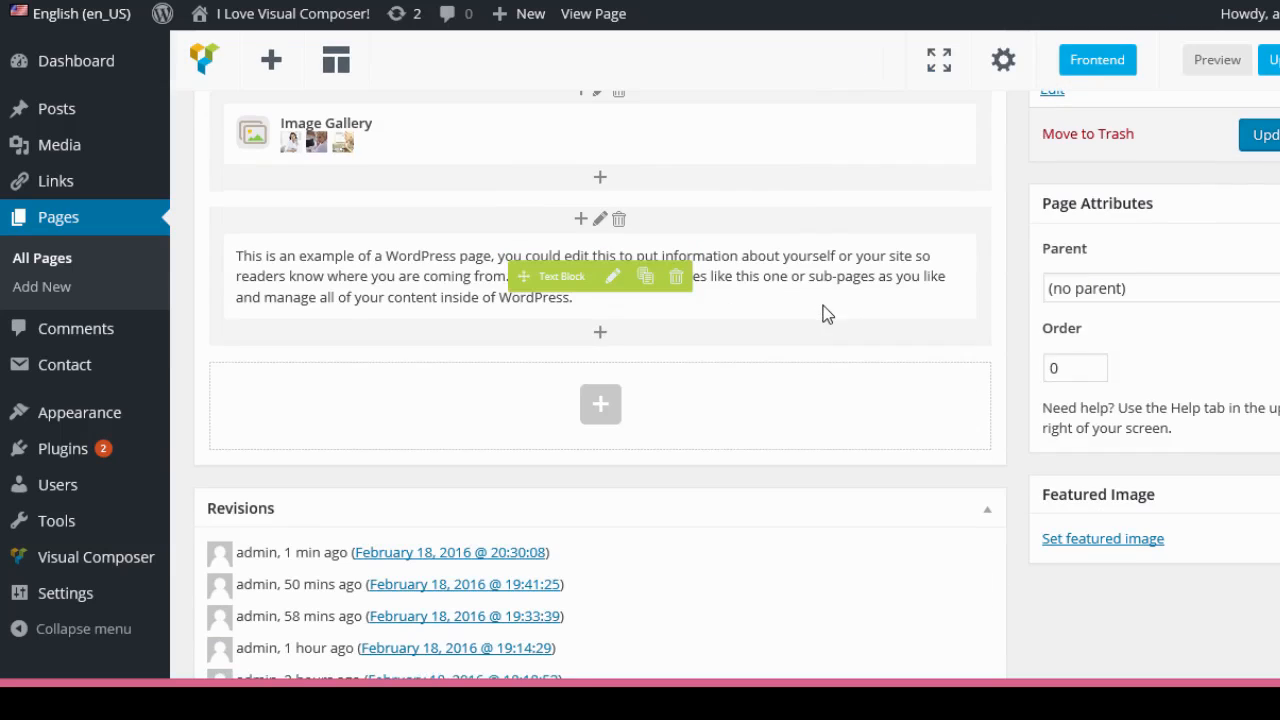
pyautogui.click(614, 278)
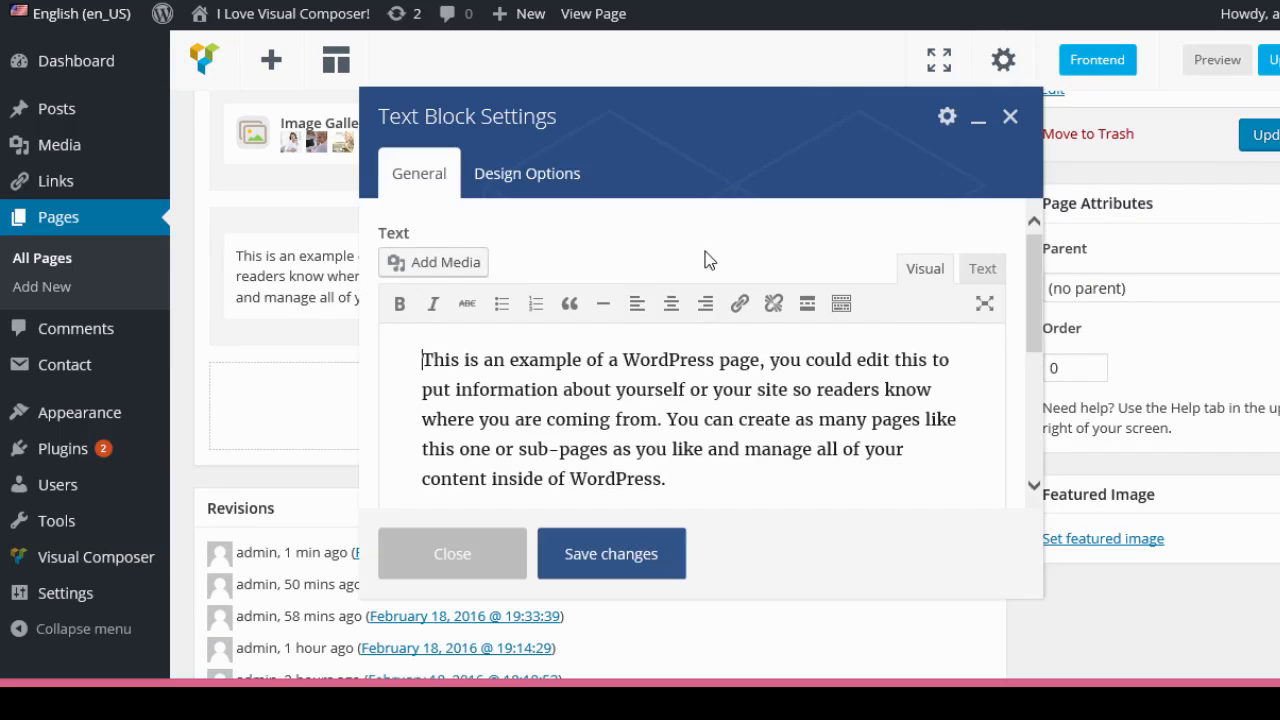
pyautogui.scroll(-5, 768, 252)
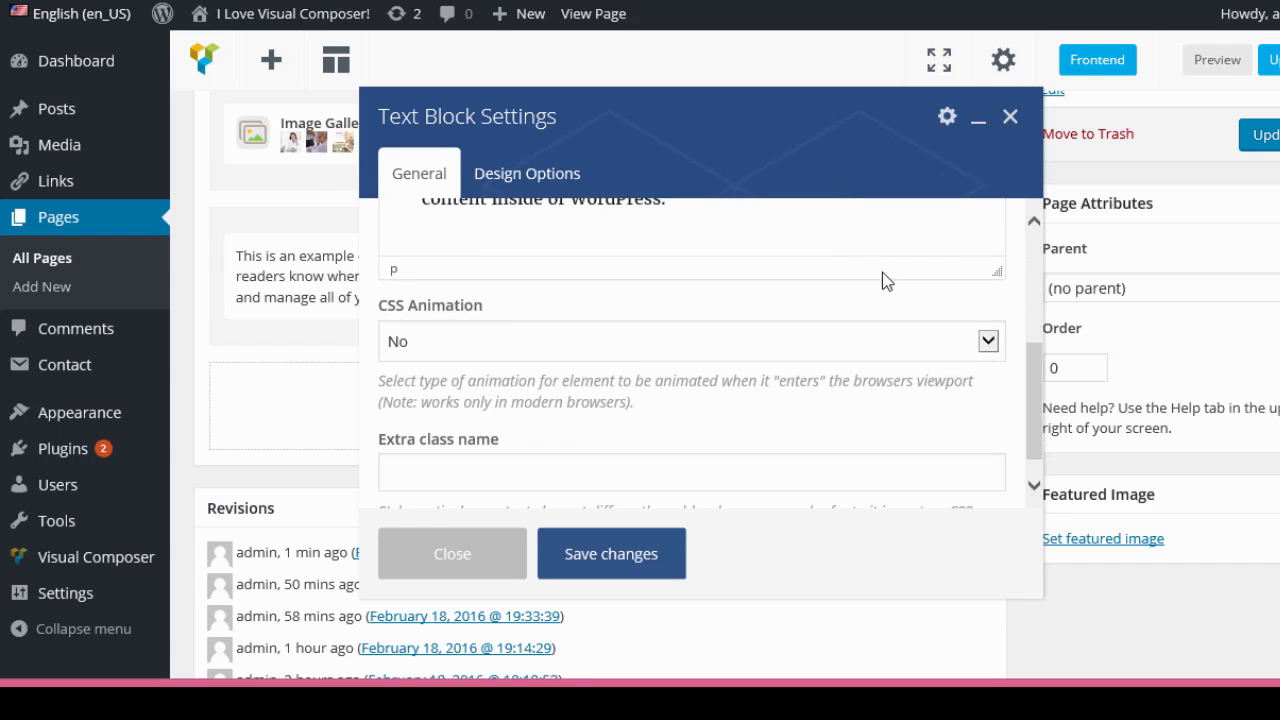
pyautogui.click(982, 343)
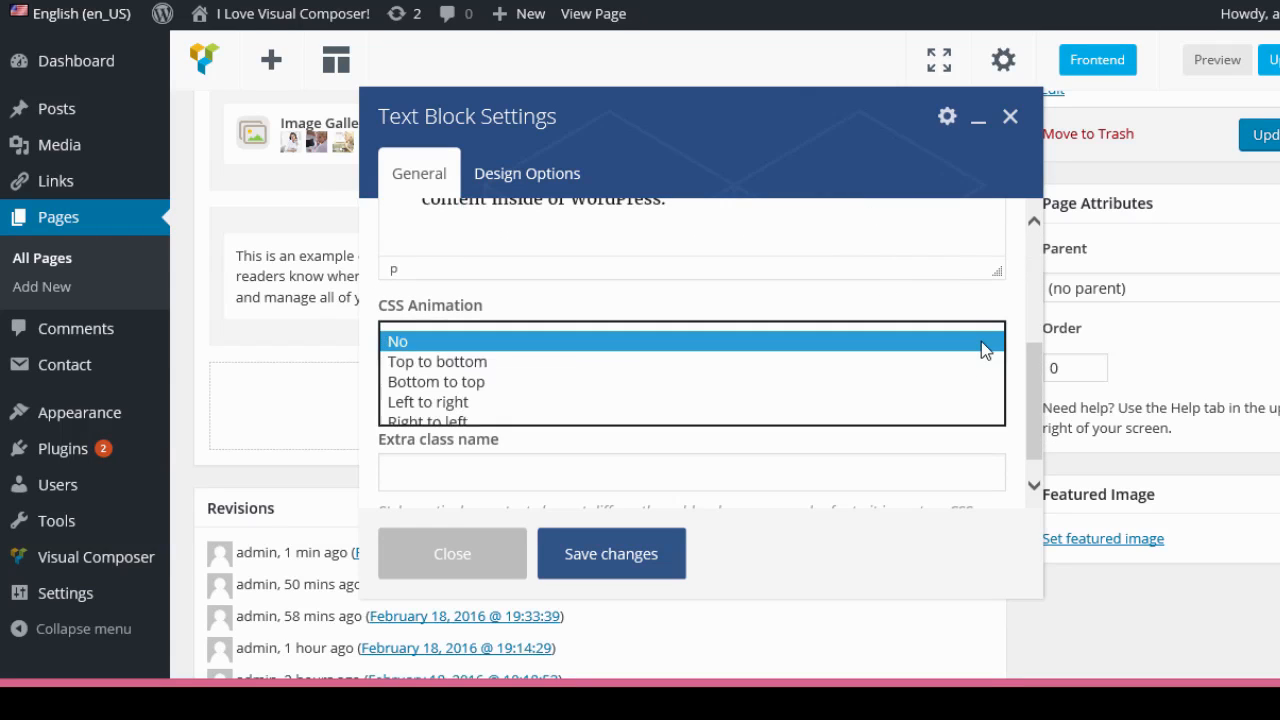
pyautogui.click(468, 425)
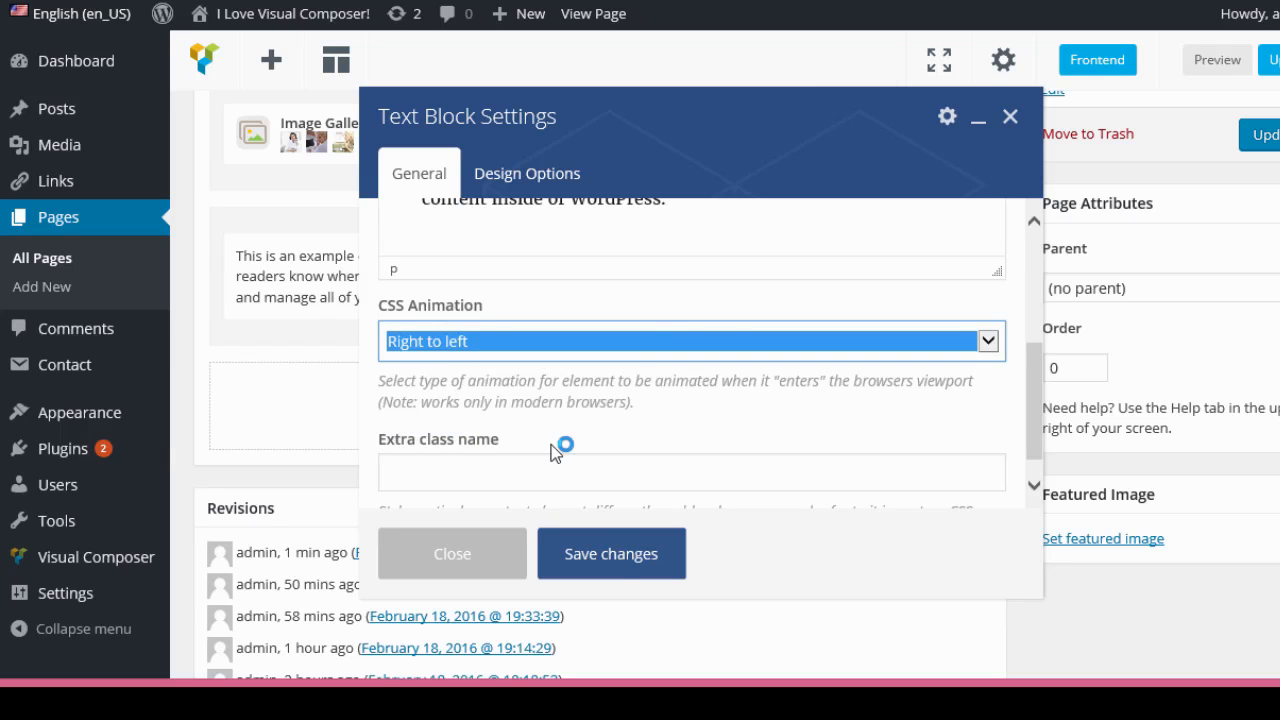
pyautogui.click(620, 560)
# Delete the Image Gallery element and update the page.
pyautogui.scroll(3, 740, 423)
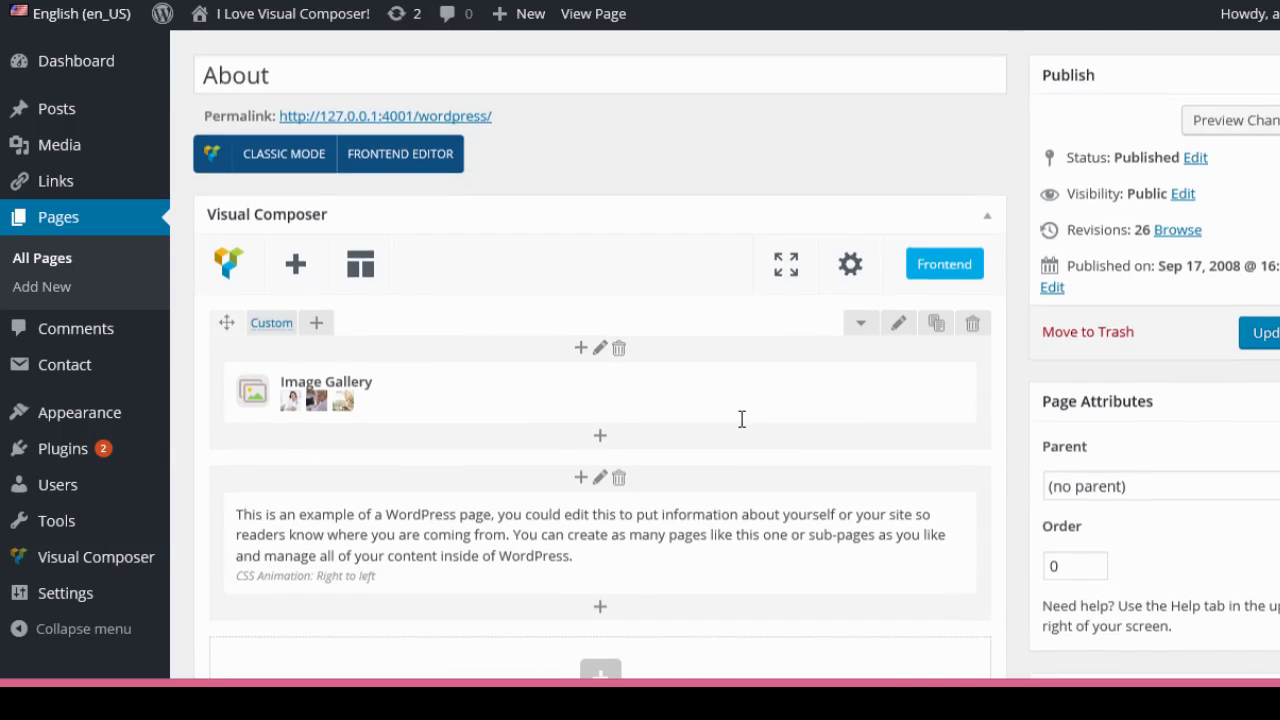
pyautogui.click(619, 356)
pyautogui.click(1069, 590)
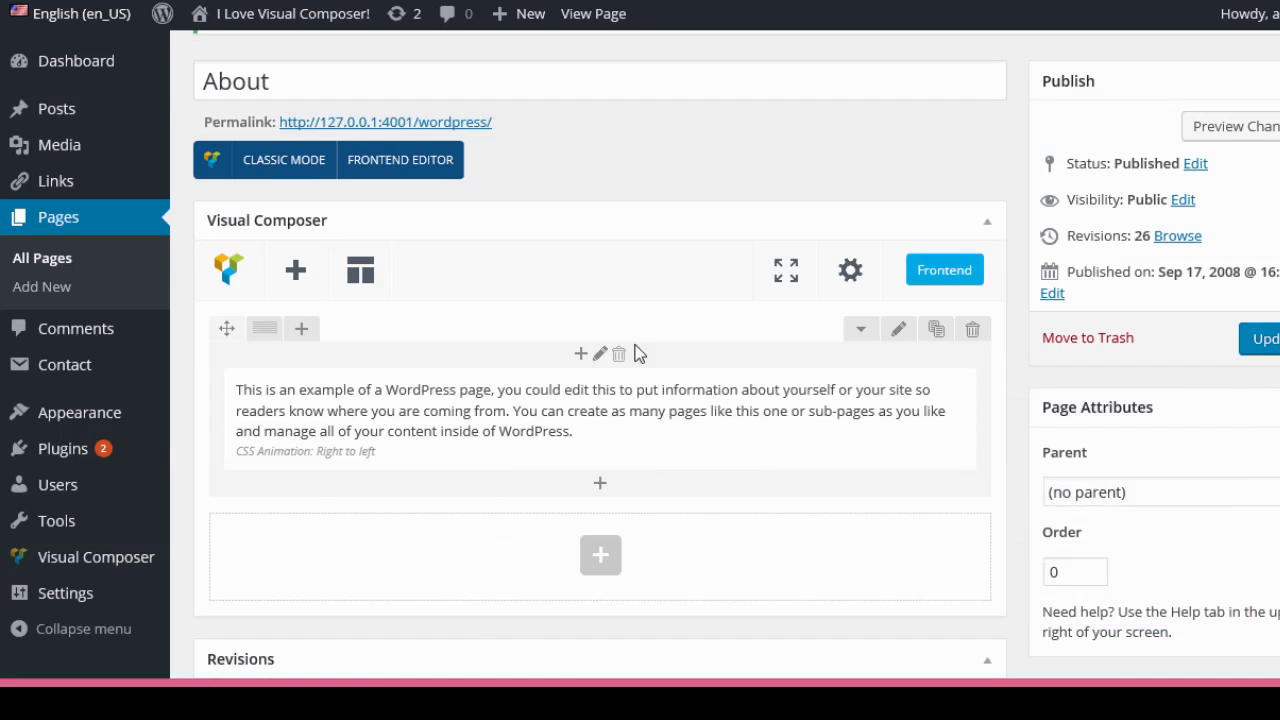
pyautogui.click(1263, 338)
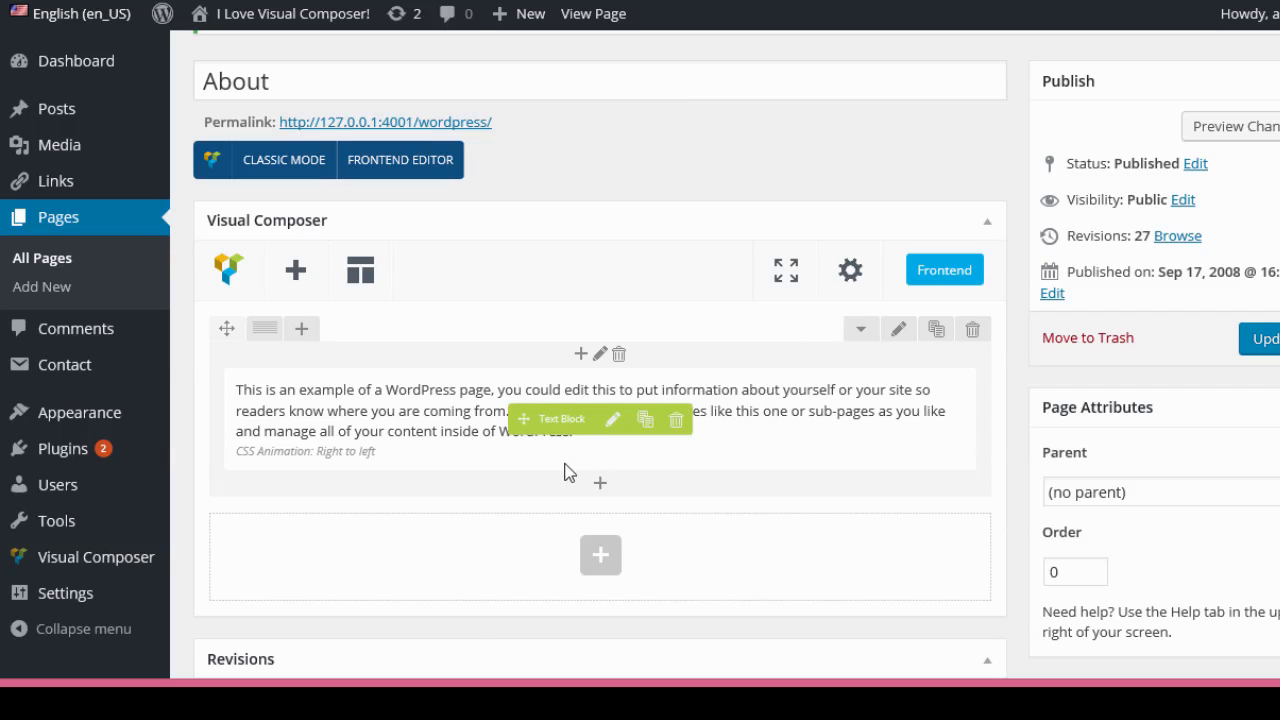
# Add a Separator element below the text block and set its color to Juicy pink.
pyautogui.click(600, 484)
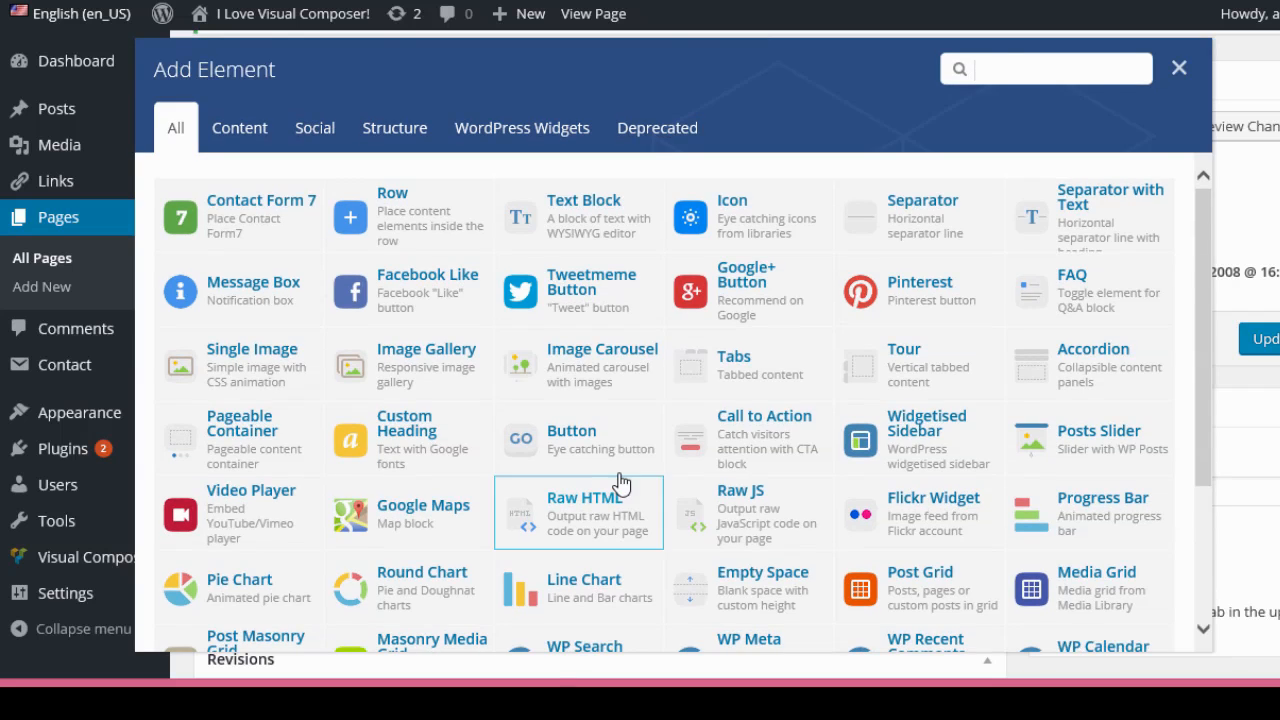
pyautogui.click(937, 231)
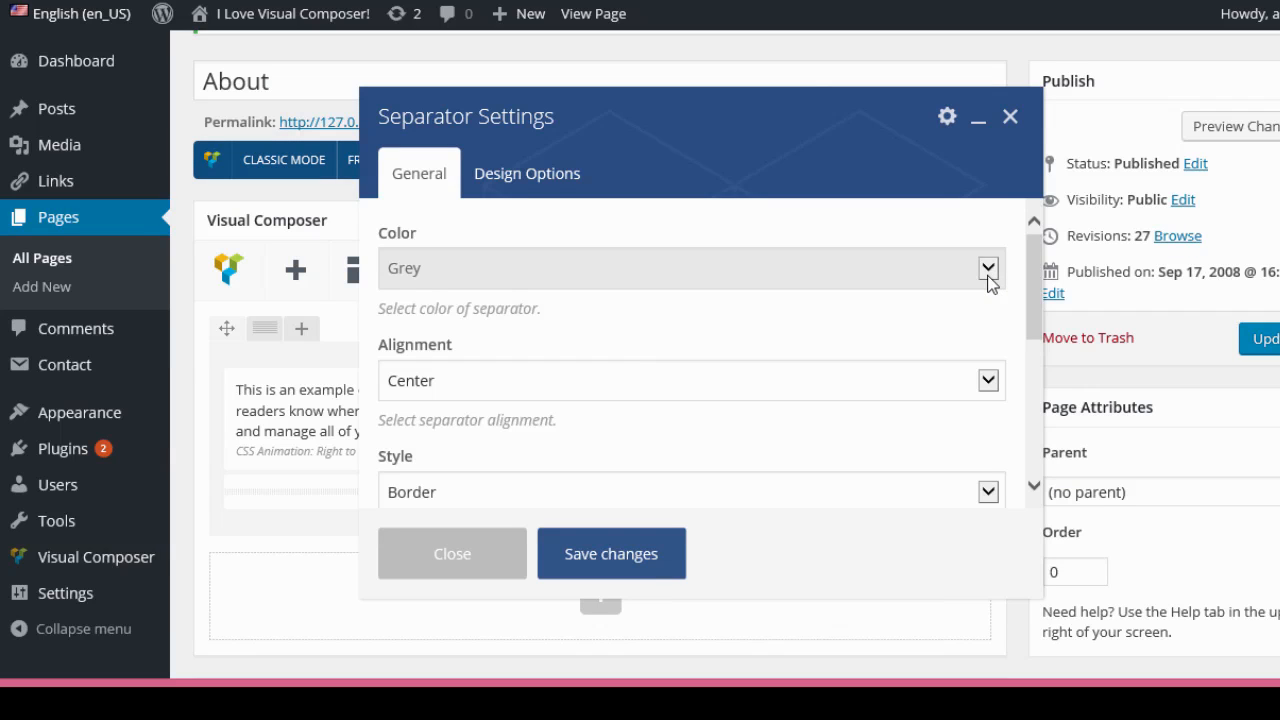
pyautogui.click(987, 277)
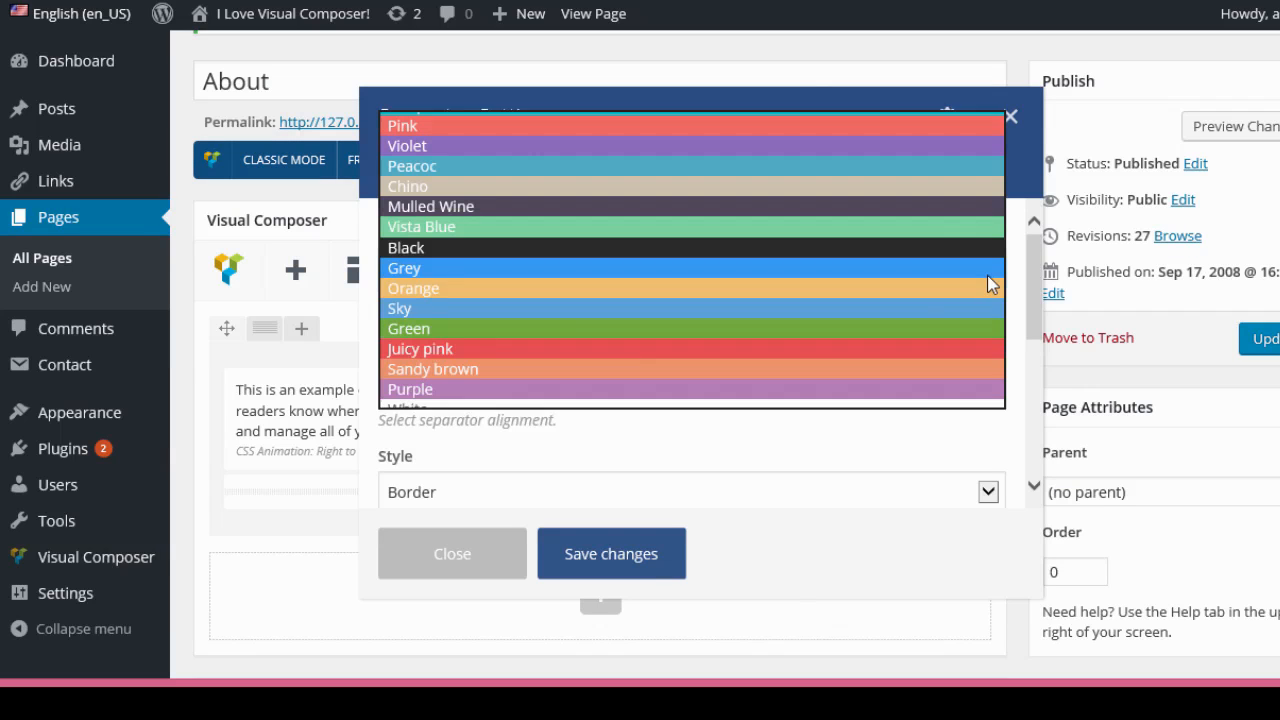
pyautogui.click(420, 350)
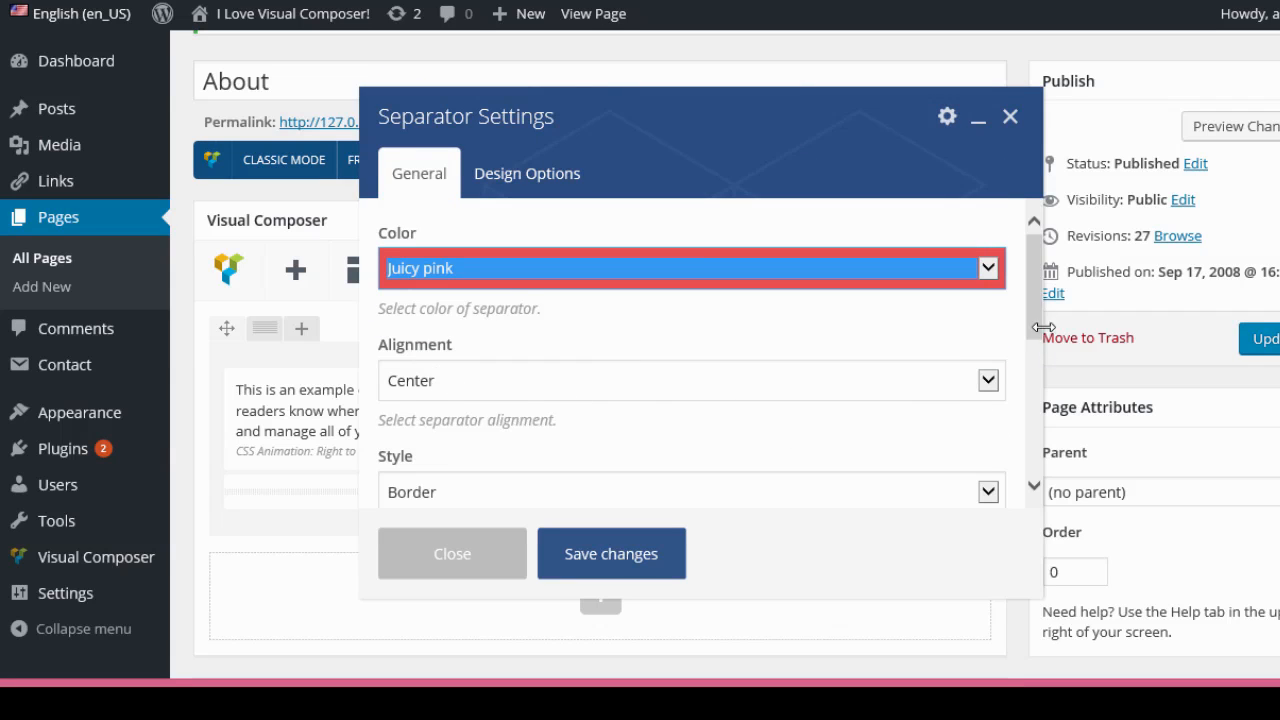
# Set the separator's style to Shadow and its border width to 2px.
pyautogui.moveTo(1031, 327); pyautogui.dragTo(1031, 329)
pyautogui.scroll(-3, 1034, 337)
pyautogui.click(988, 332)
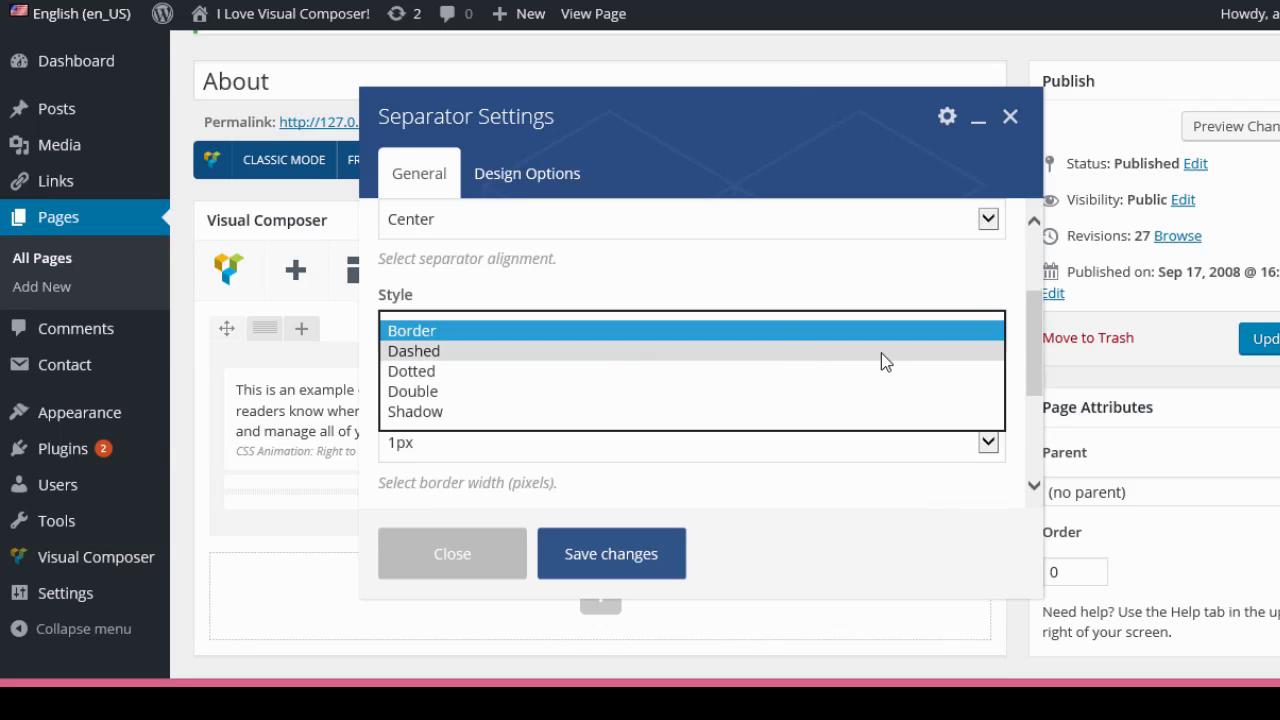
pyautogui.click(420, 413)
pyautogui.scroll(-2, 549, 374)
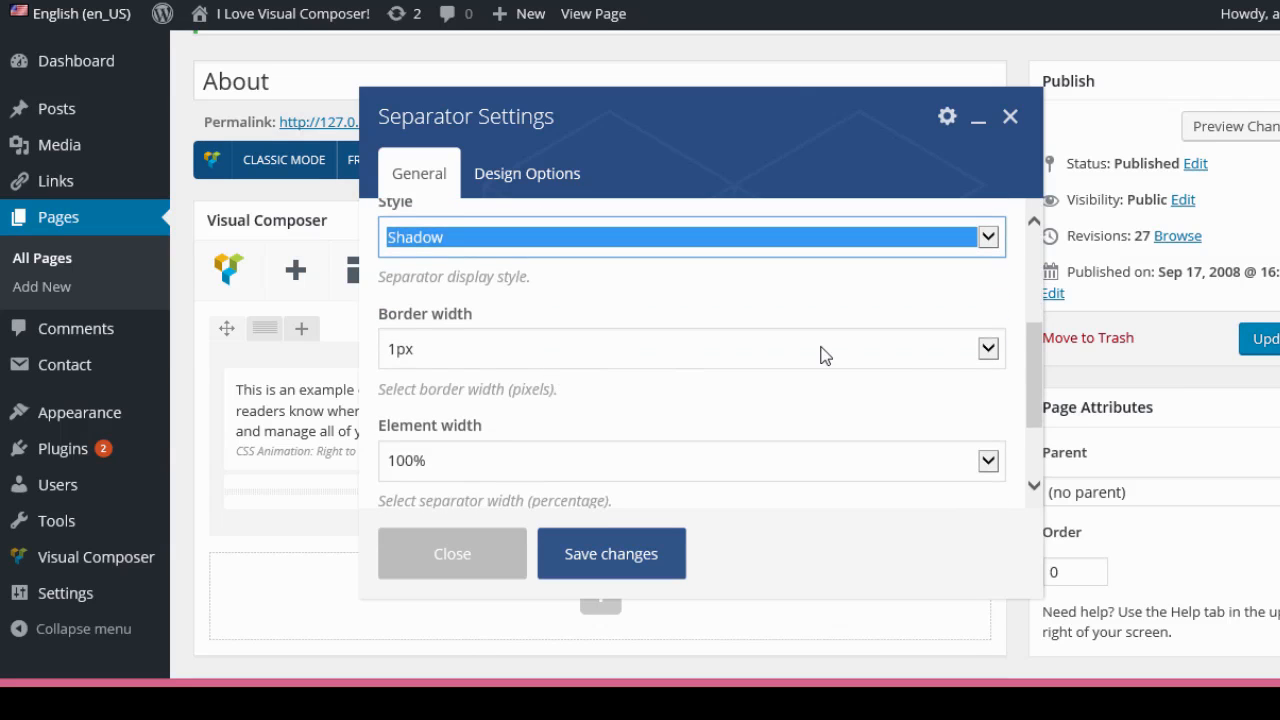
pyautogui.click(993, 350)
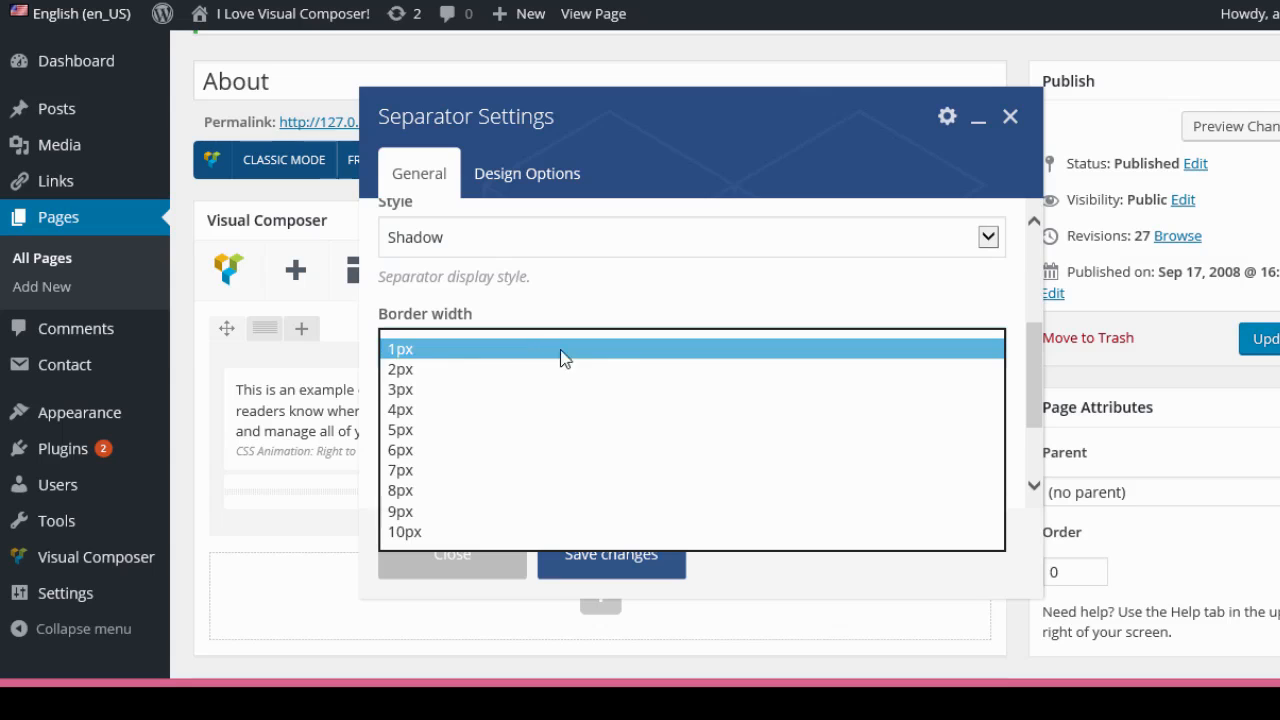
pyautogui.click(456, 370)
# Set the separator's element width to 100% and save the separator settings.
pyautogui.scroll(-1, 707, 371)
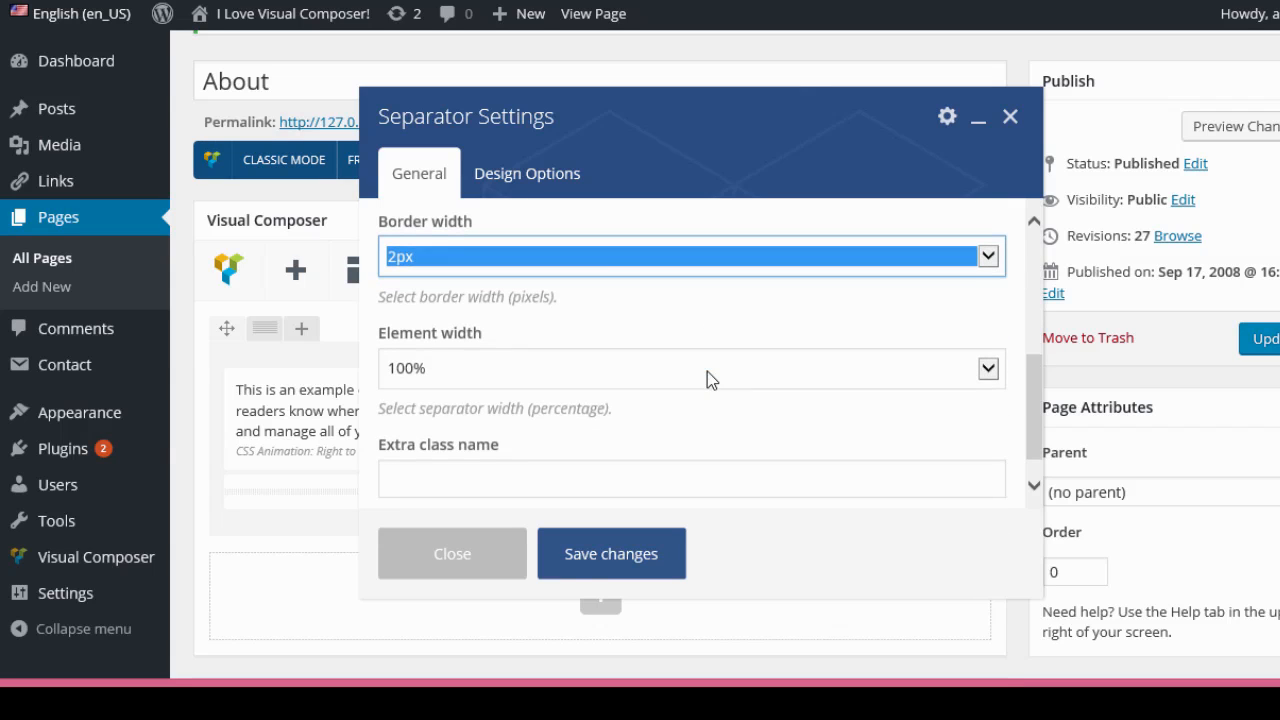
pyautogui.click(988, 370)
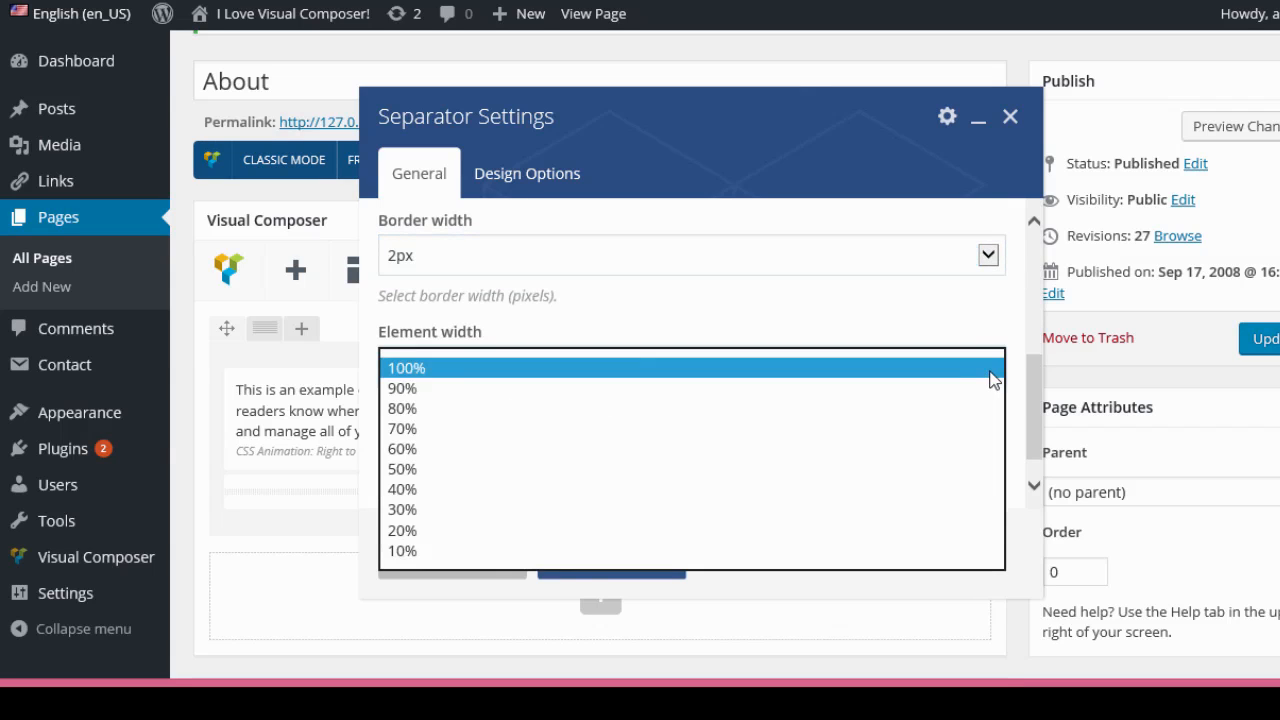
pyautogui.click(990, 372)
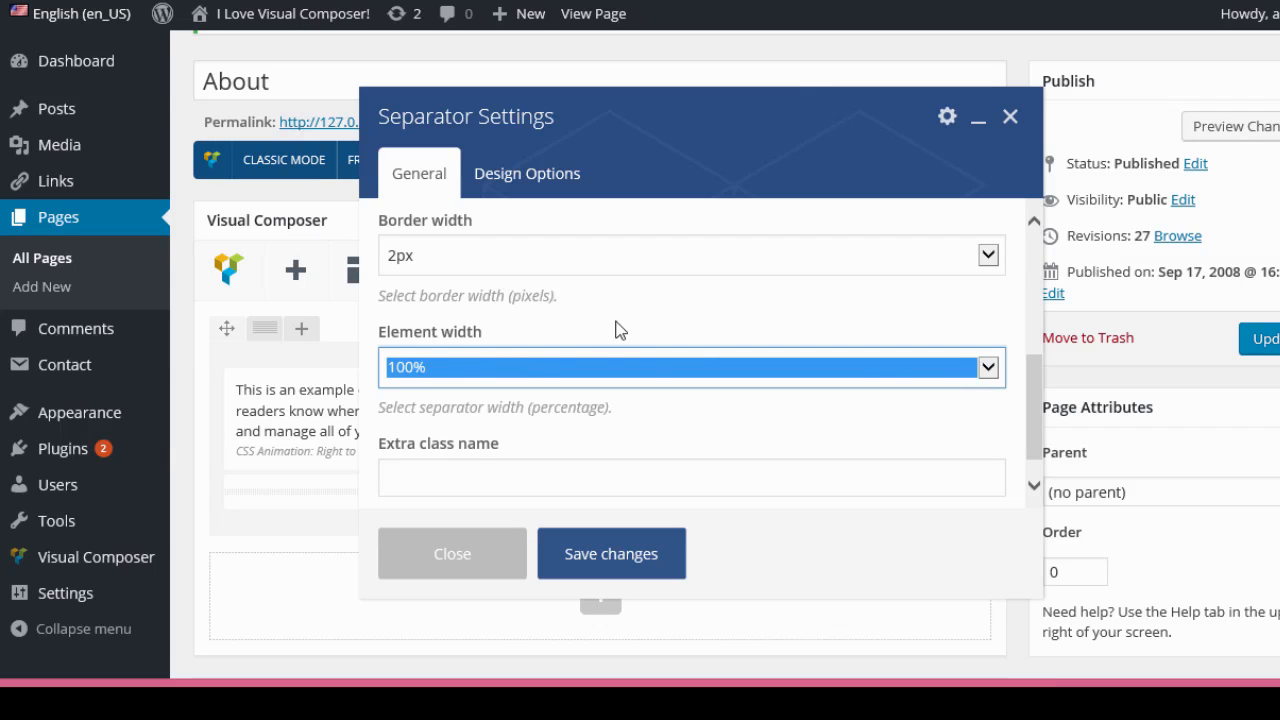
pyautogui.scroll(-1, 641, 389)
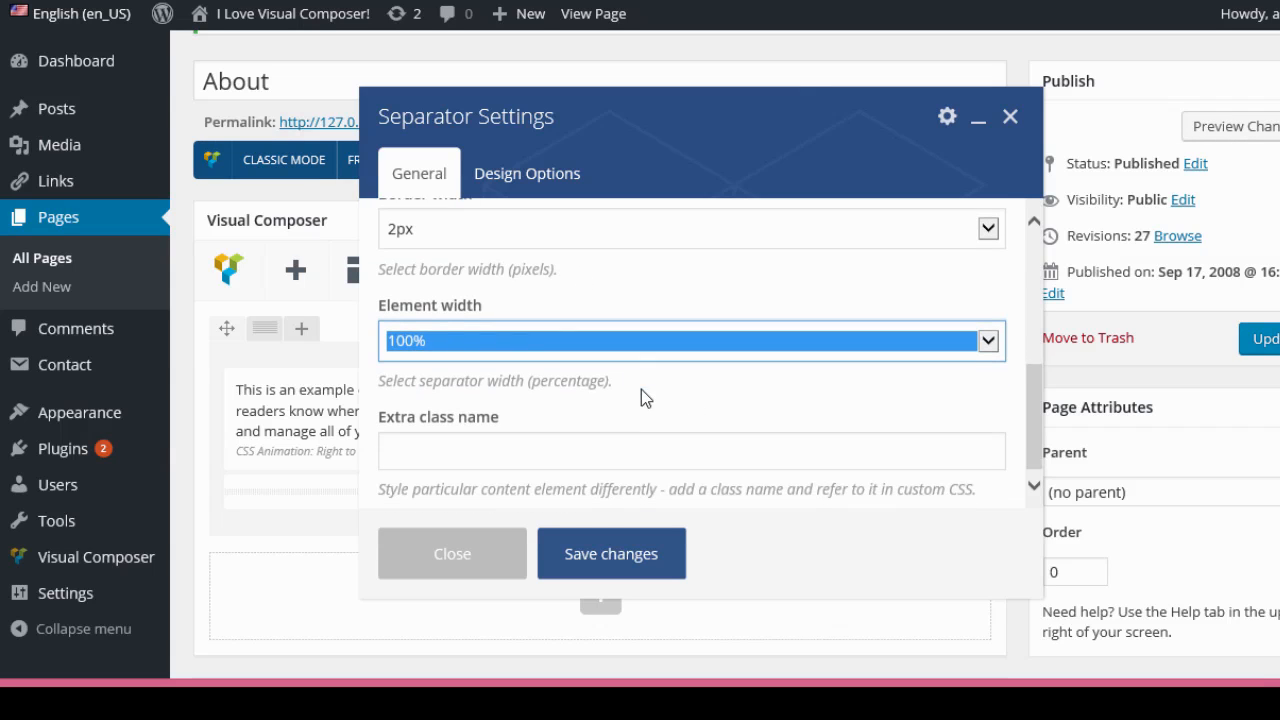
pyautogui.click(606, 553)
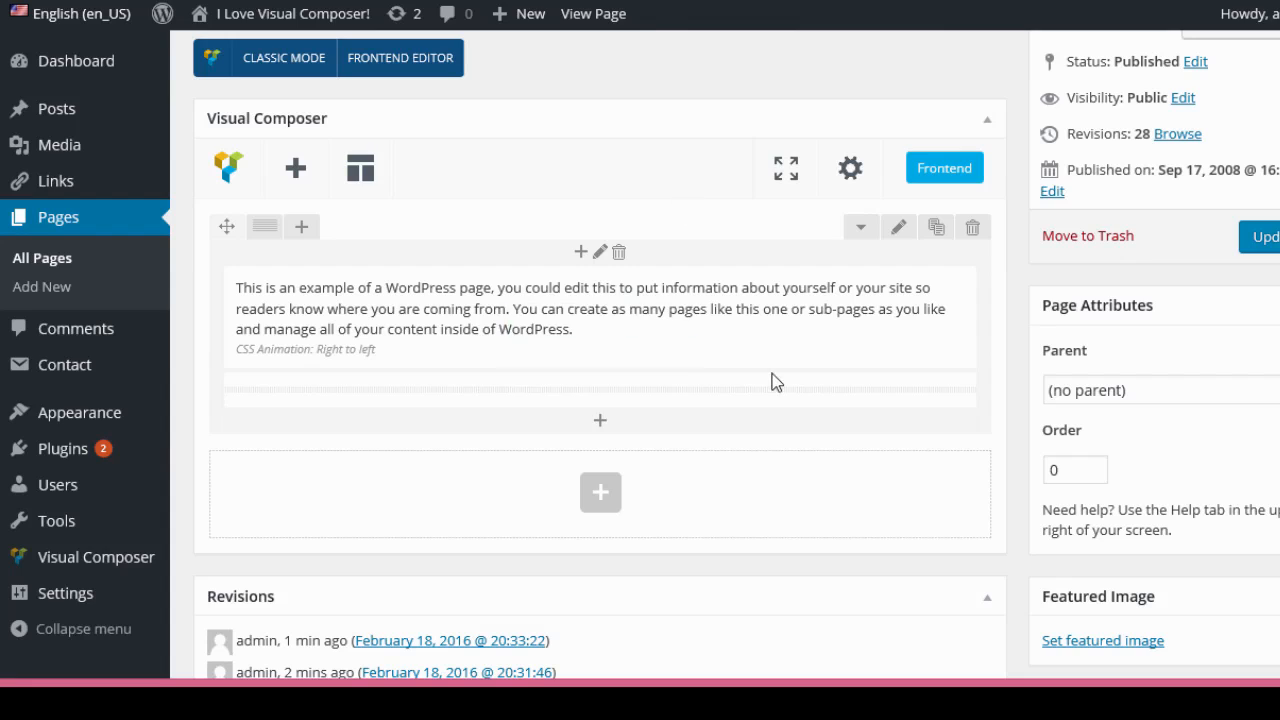
# Append the Intro with features default template to the page layout.
pyautogui.moveTo(786, 352)
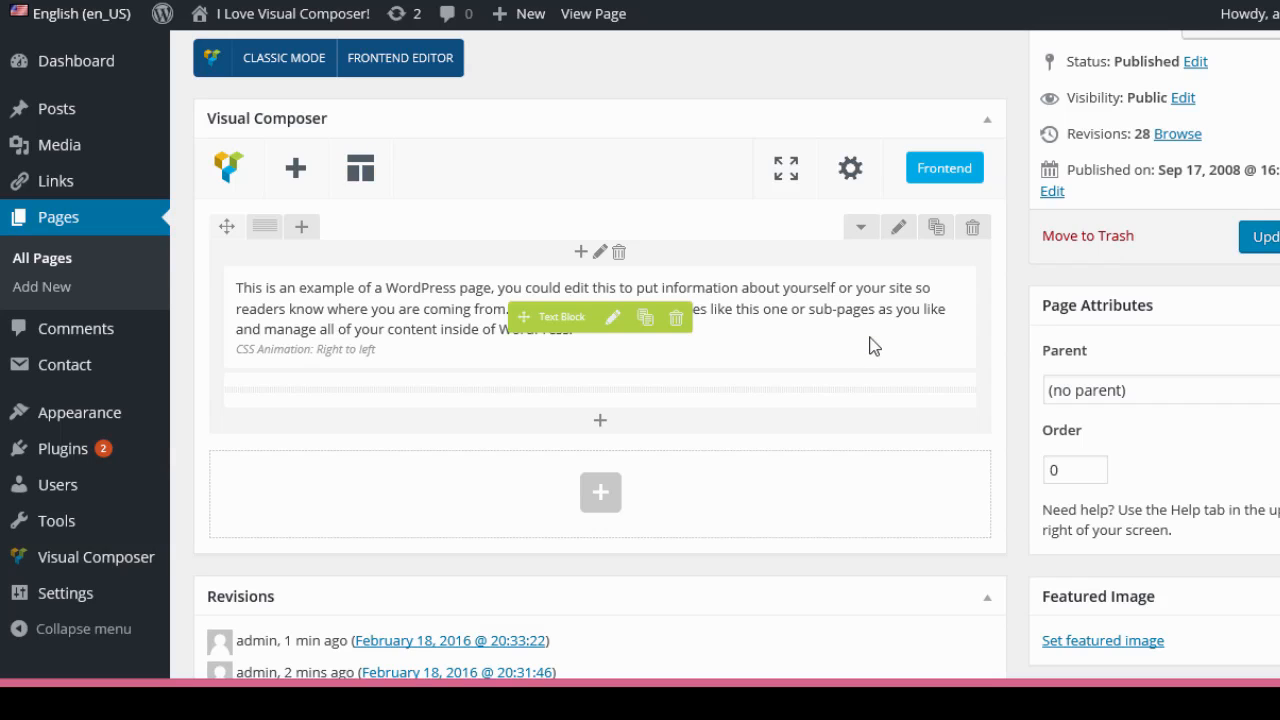
pyautogui.click(361, 169)
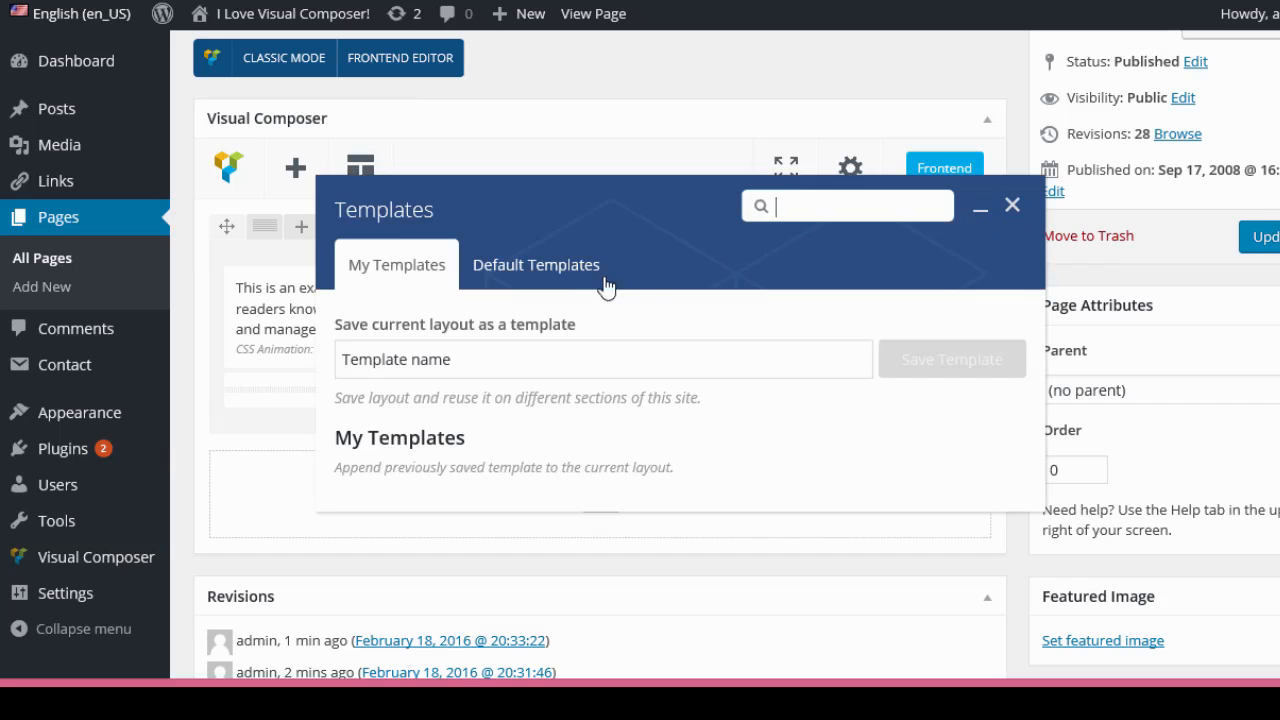
pyautogui.click(551, 278)
pyautogui.scroll(-8, 524, 460)
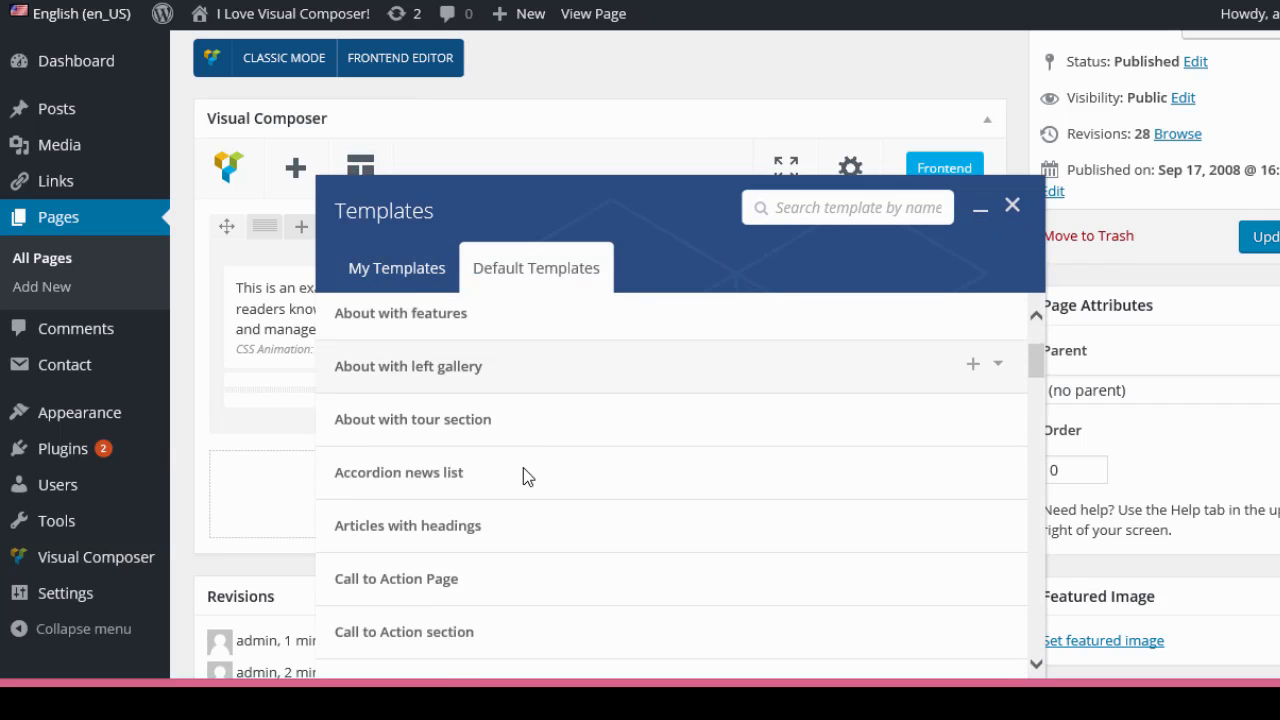
pyautogui.scroll(-5, 530, 444)
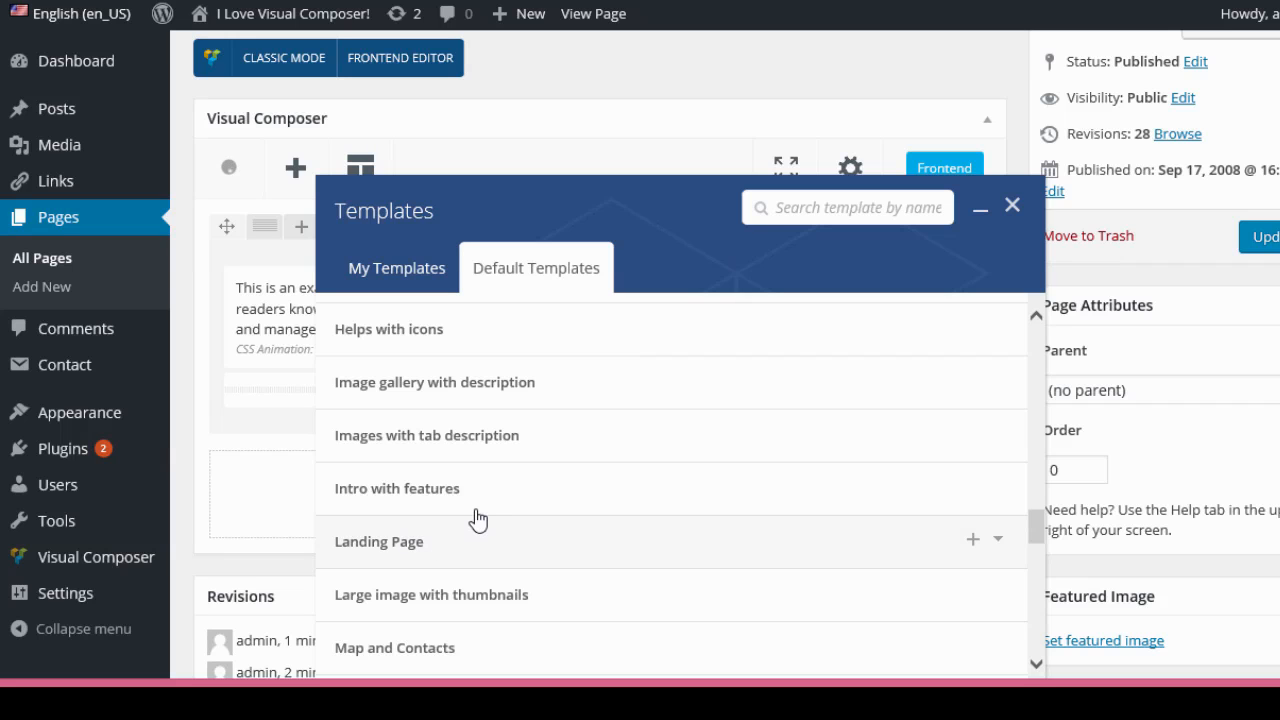
pyautogui.click(536, 506)
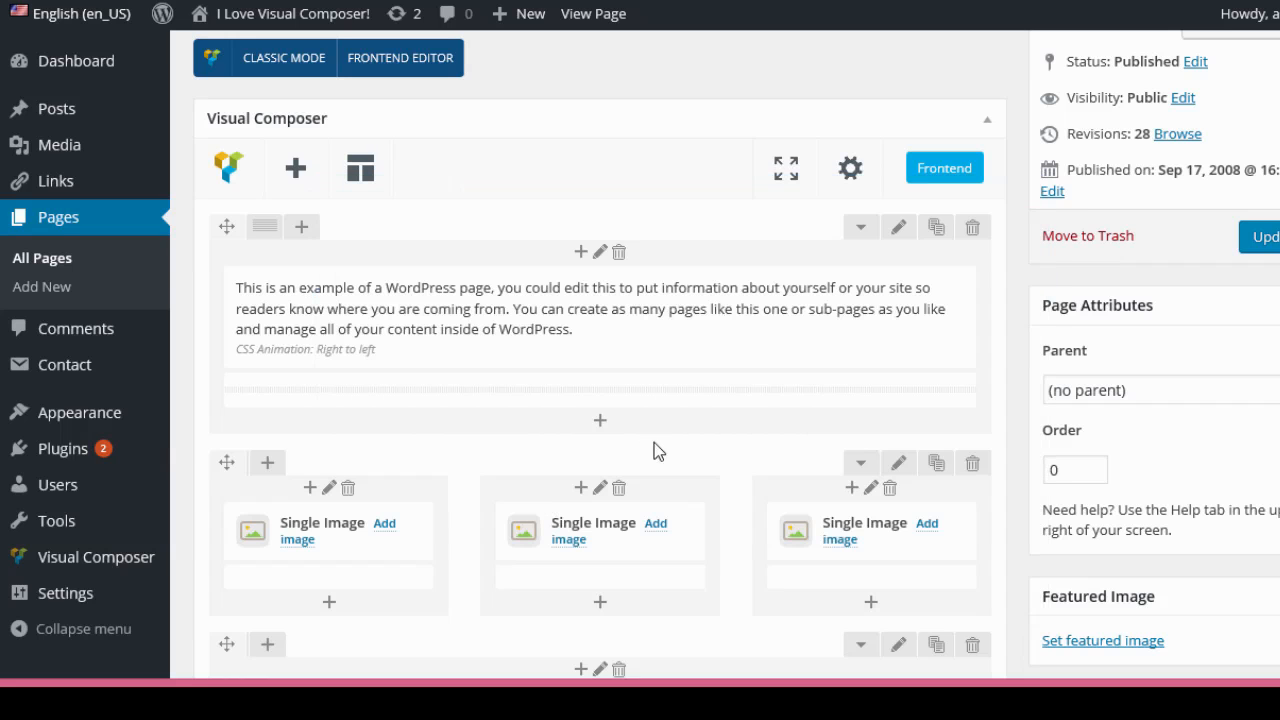
# Try to delete the template's full-width text row.
pyautogui.scroll(-5, 986, 337)
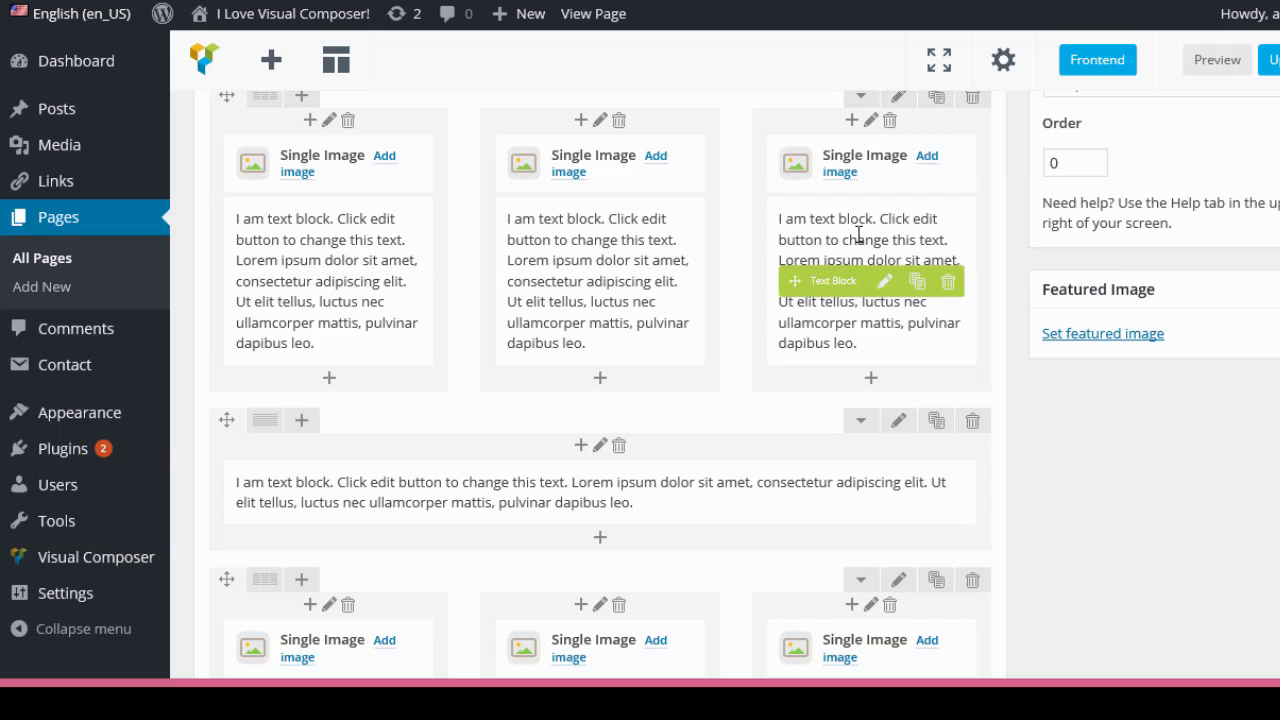
pyautogui.scroll(-2, 583, 514)
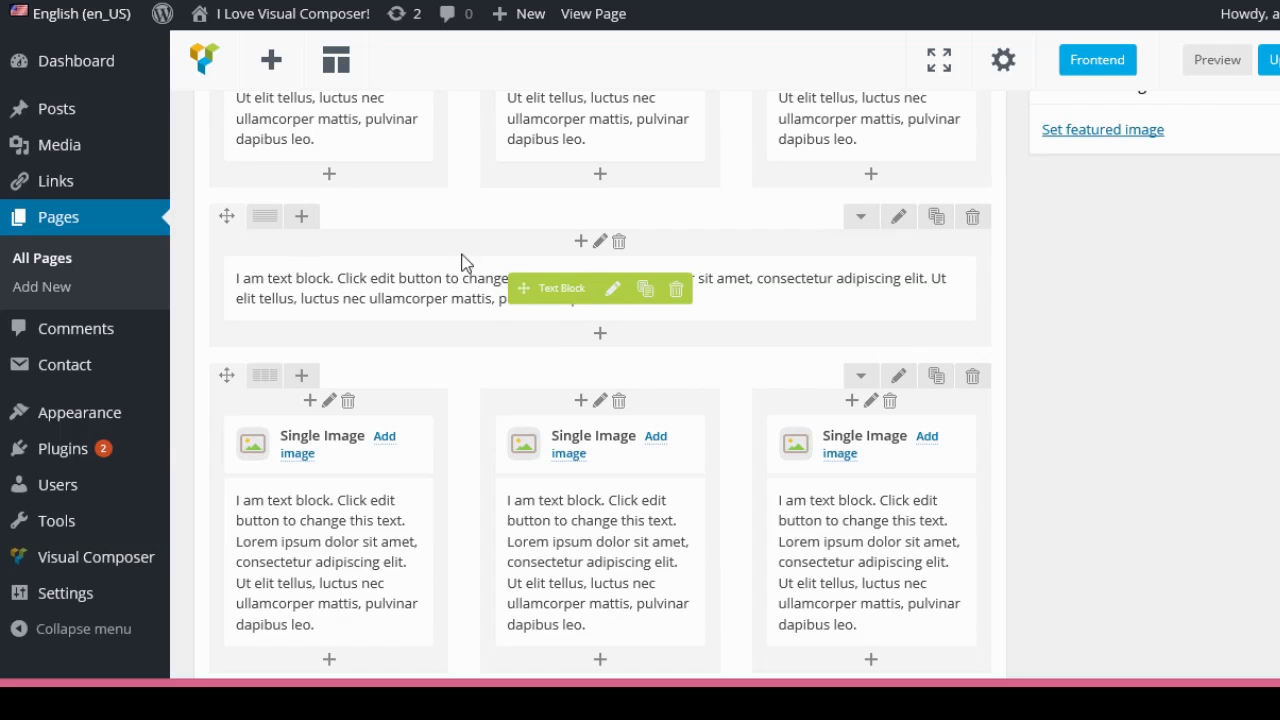
pyautogui.scroll(-1, 918, 278)
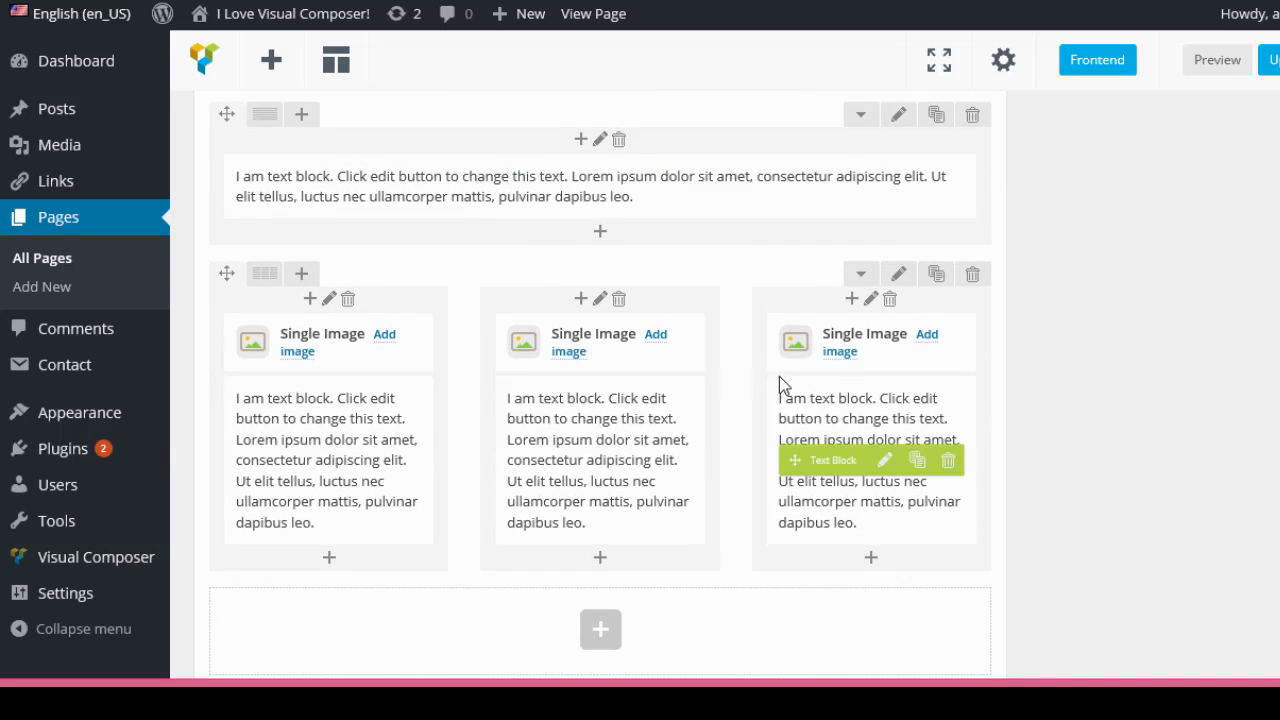
pyautogui.scroll(1, 705, 415)
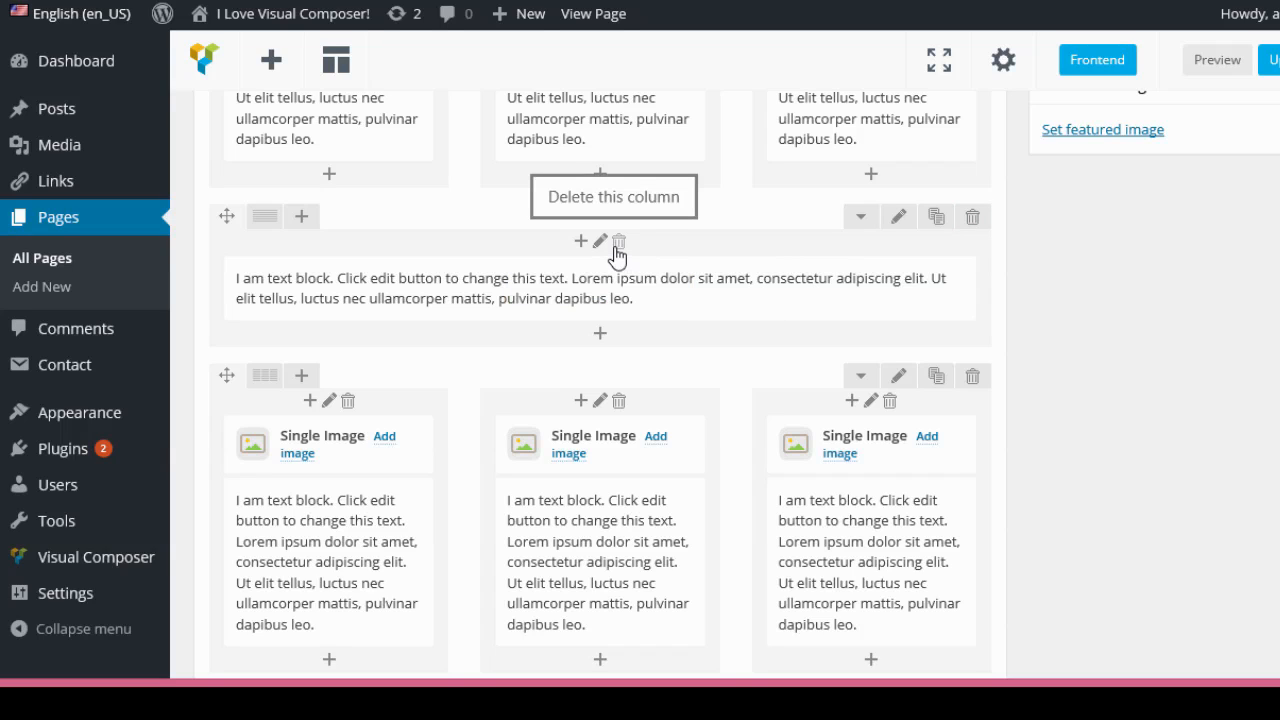
pyautogui.click(978, 228)
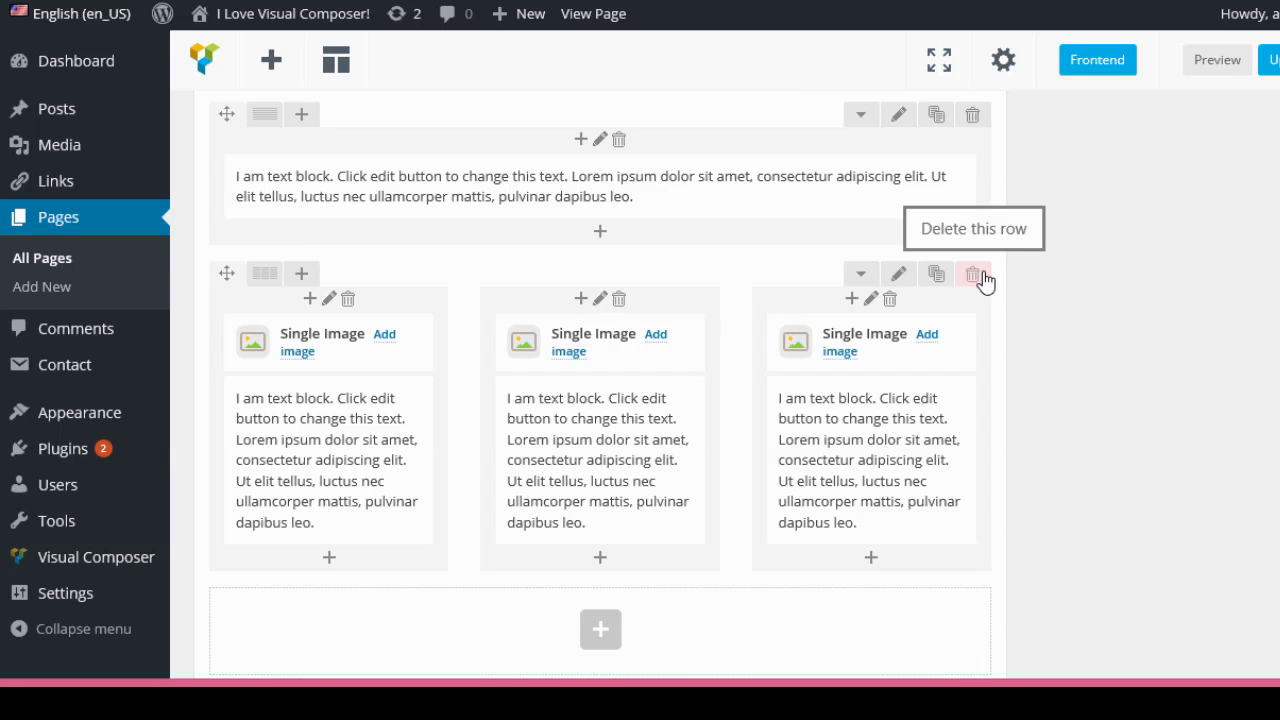
# Review the page layout with the added template rows on the live page.
pyautogui.scroll(1, 1200, 285)
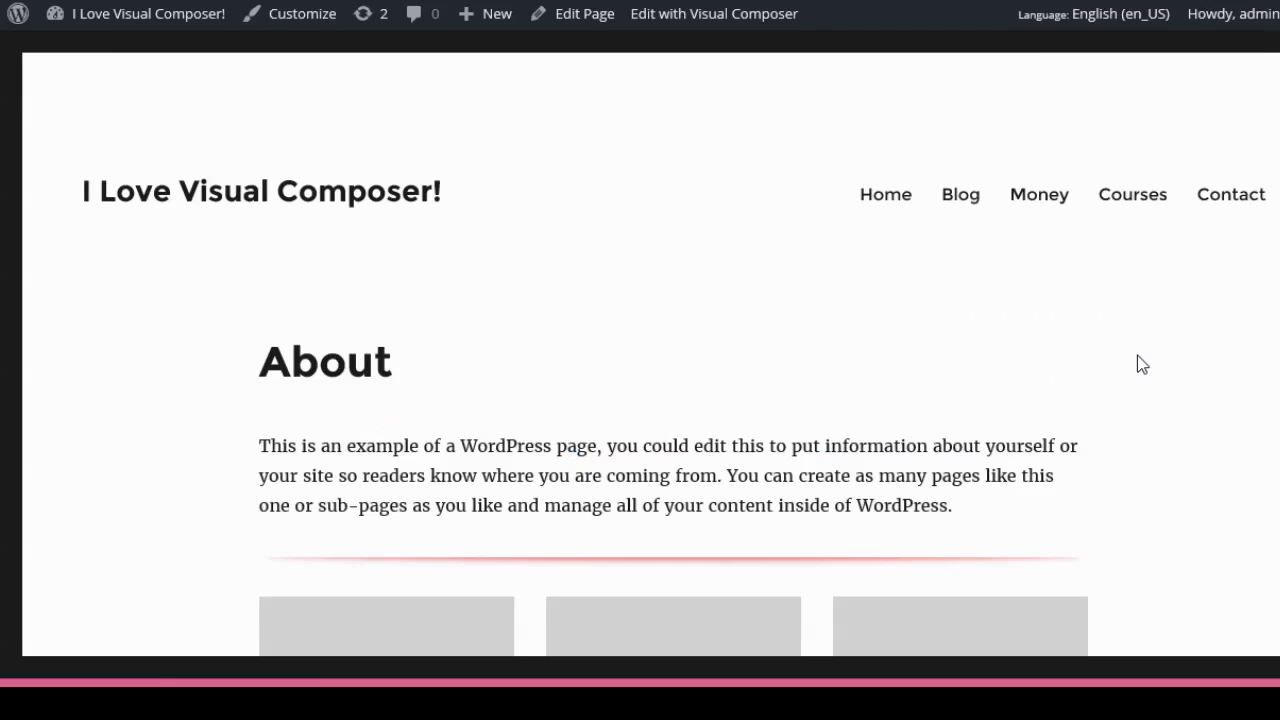
pyautogui.scroll(-3, 1137, 350)
pyautogui.scroll(1, 1090, 244)
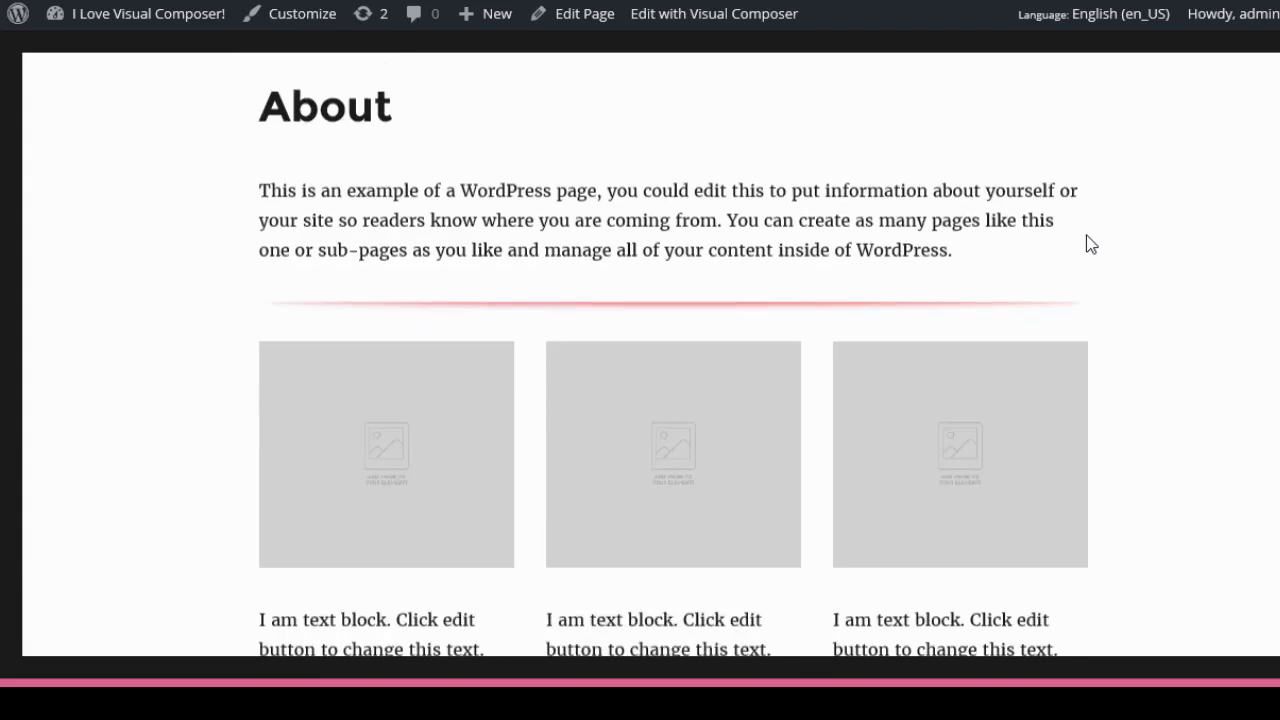
pyautogui.scroll(-5, 1090, 244)
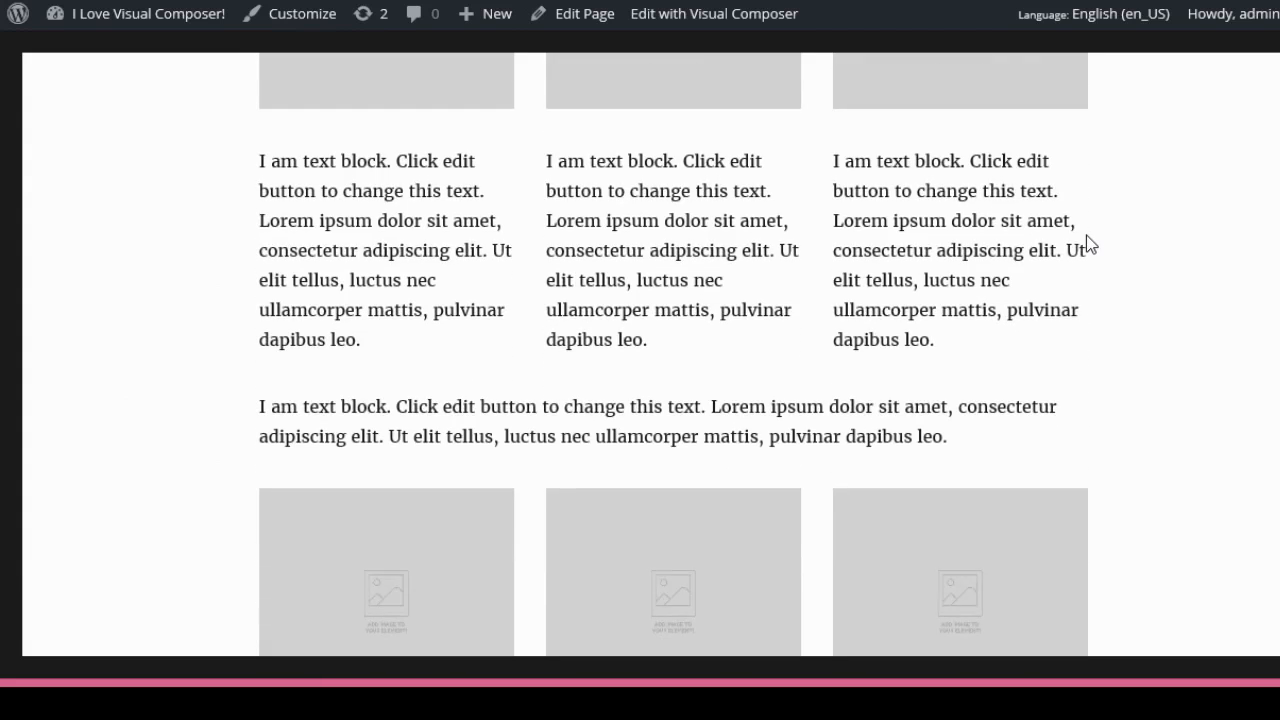
pyautogui.scroll(1, 1090, 245)
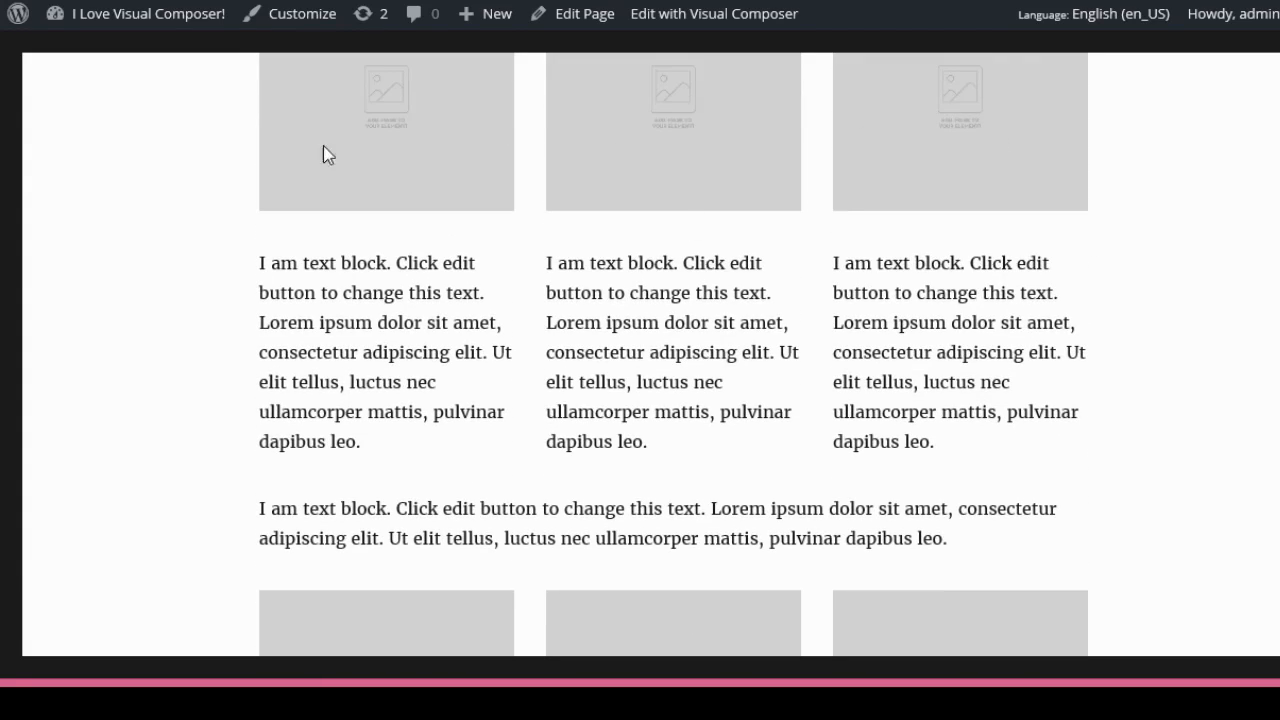
pyautogui.scroll(-1, 771, 451)
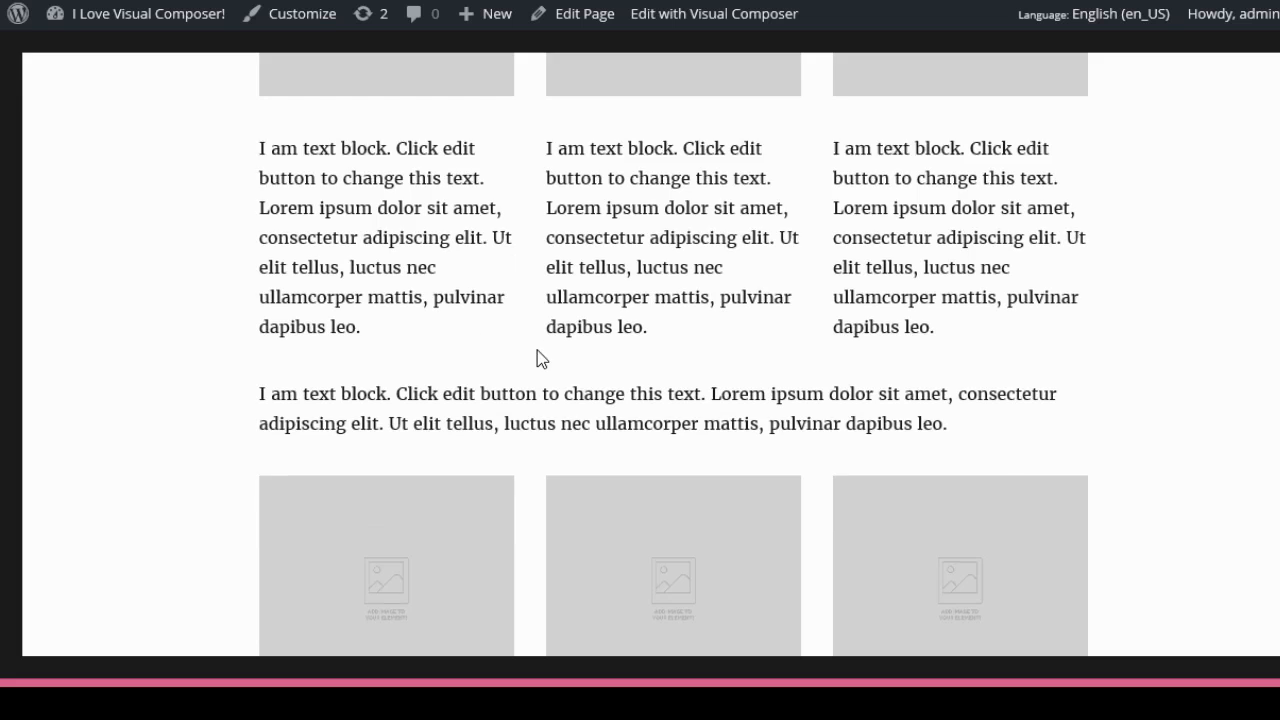
pyautogui.scroll(-2, 537, 357)
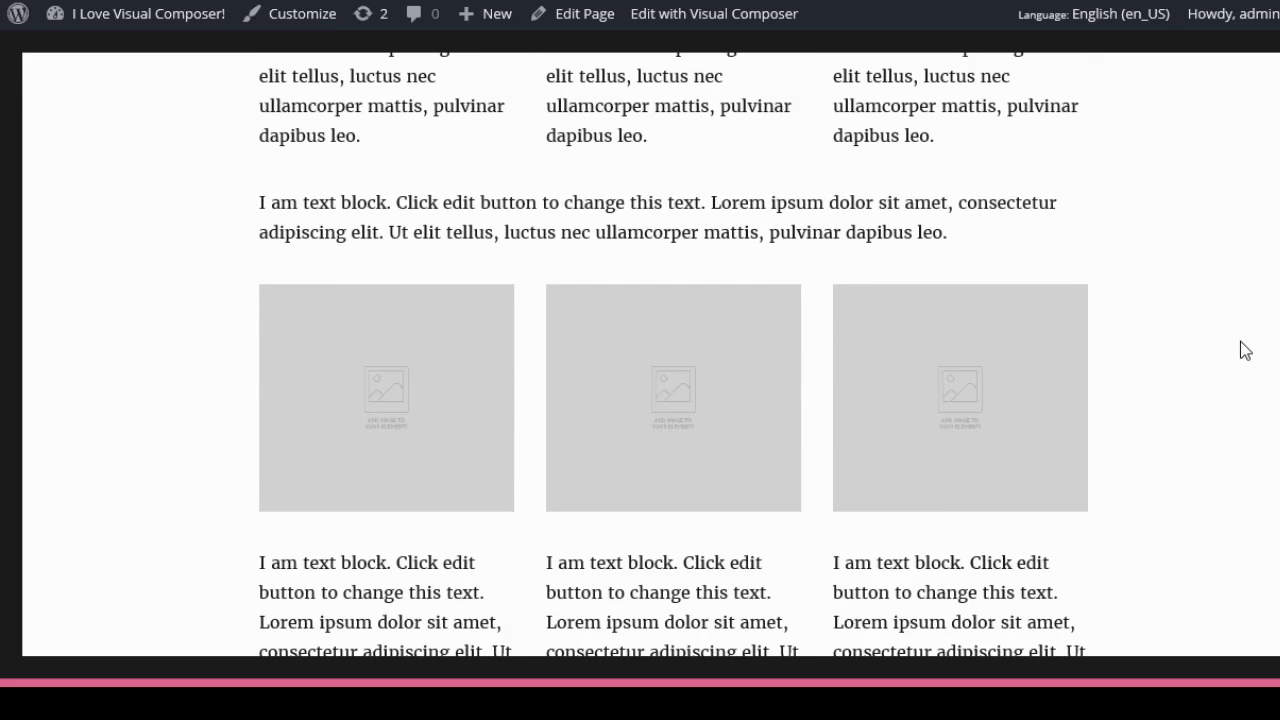
pyautogui.scroll(-2, 1236, 349)
pyautogui.scroll(1, 1236, 350)
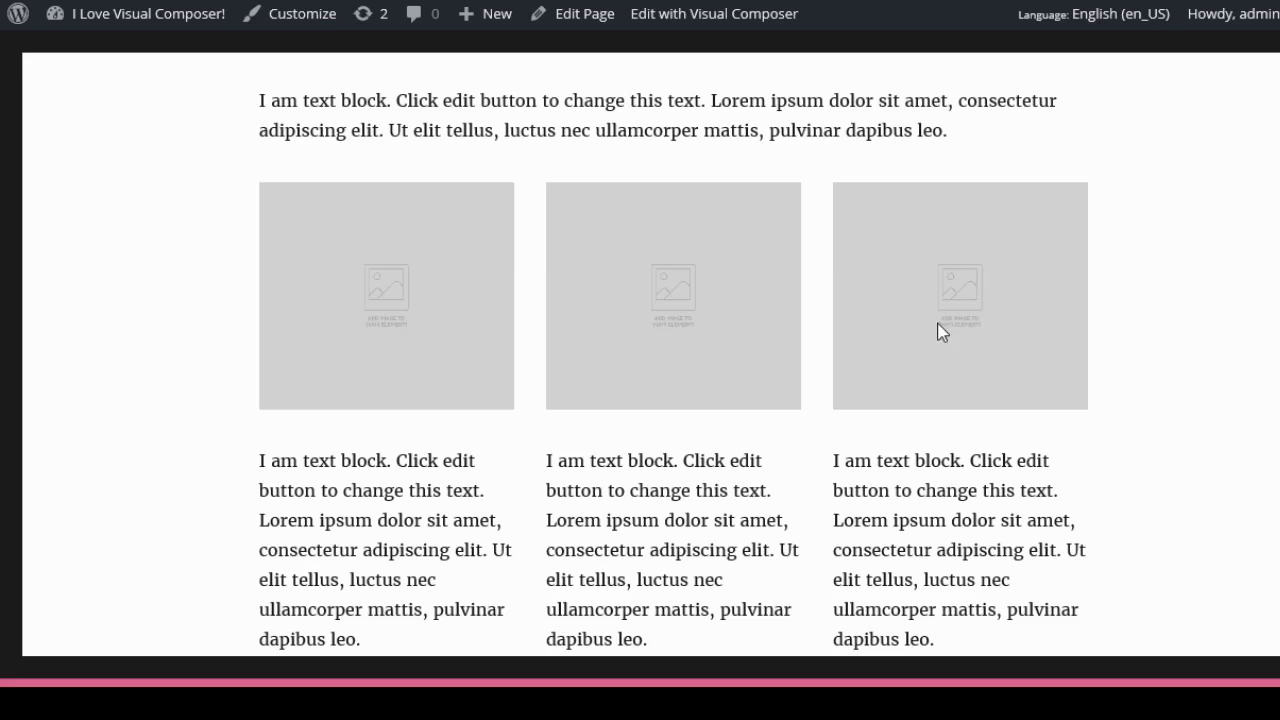
pyautogui.scroll(-1, 560, 452)
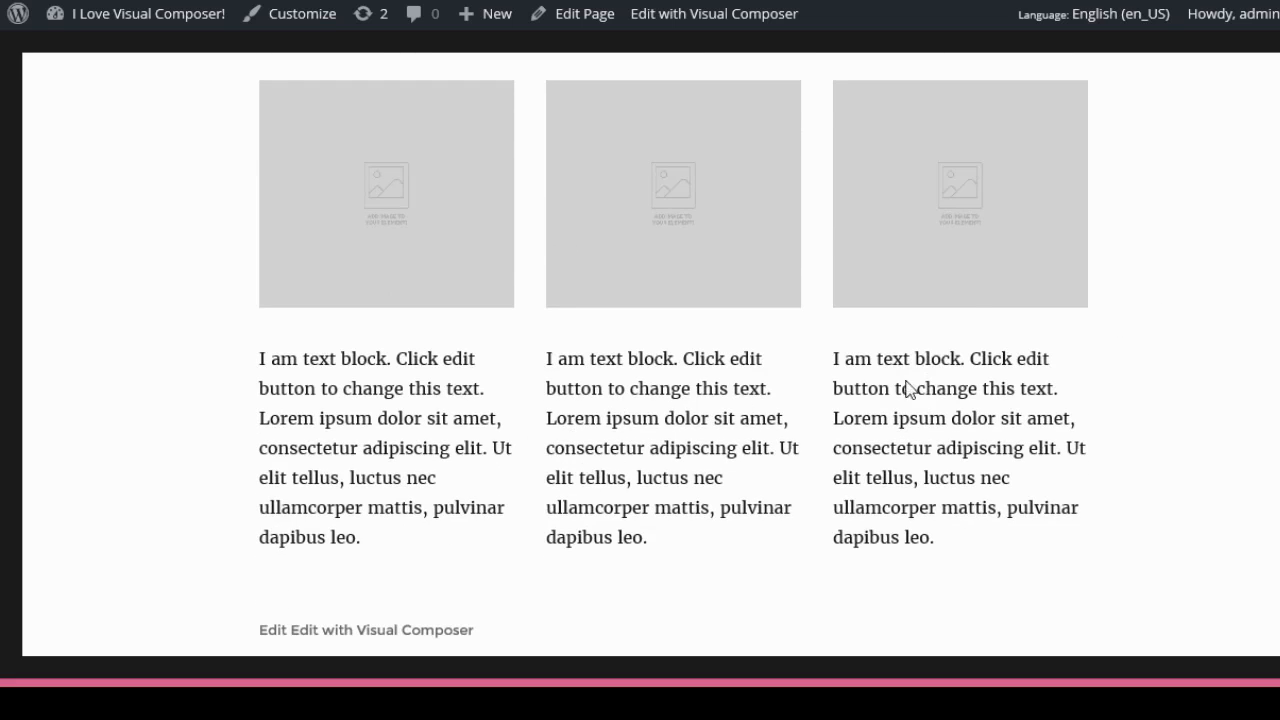
# Return to the page editor and append the Features and charts default template.
pyautogui.click(572, 16)
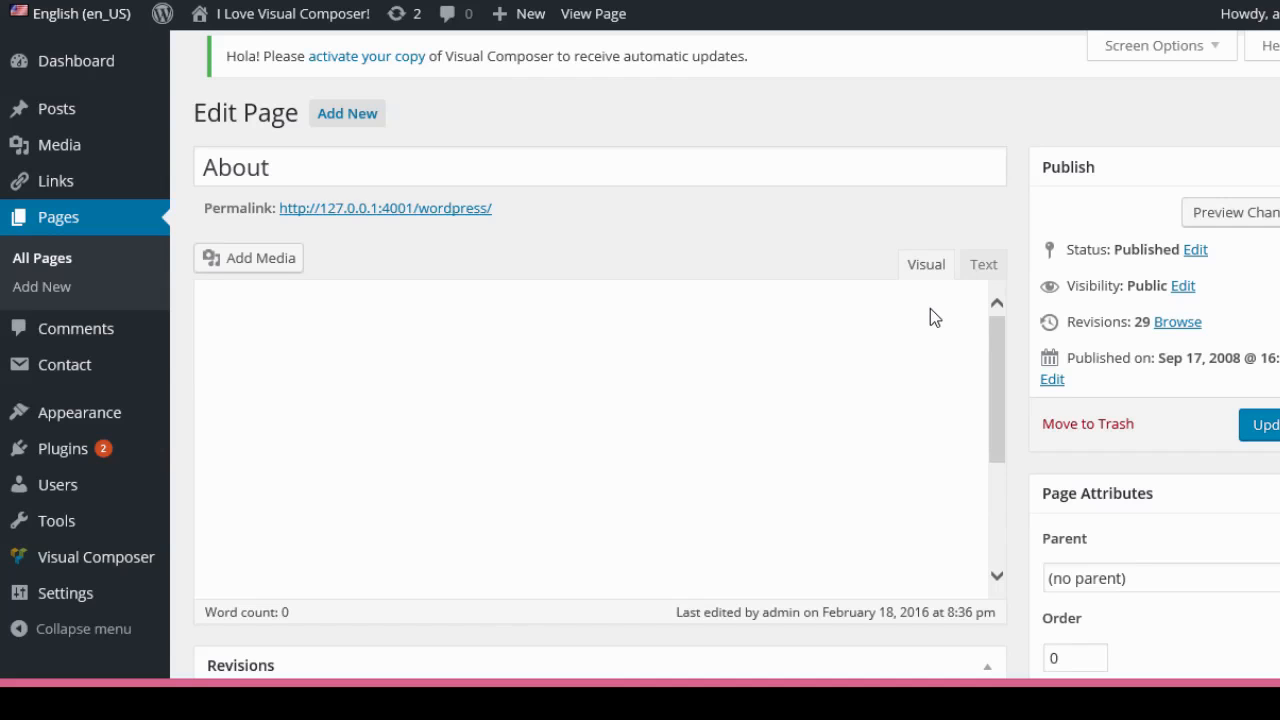
pyautogui.scroll(-4, 740, 370)
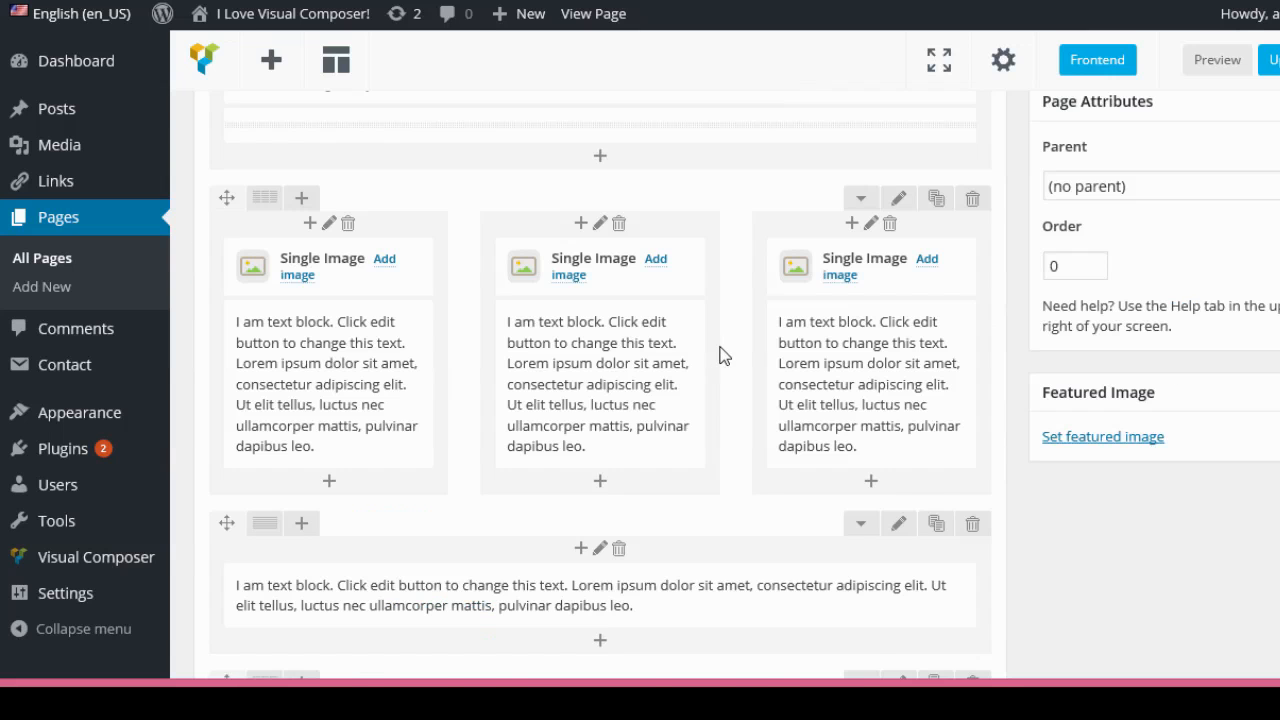
pyautogui.scroll(3, 724, 356)
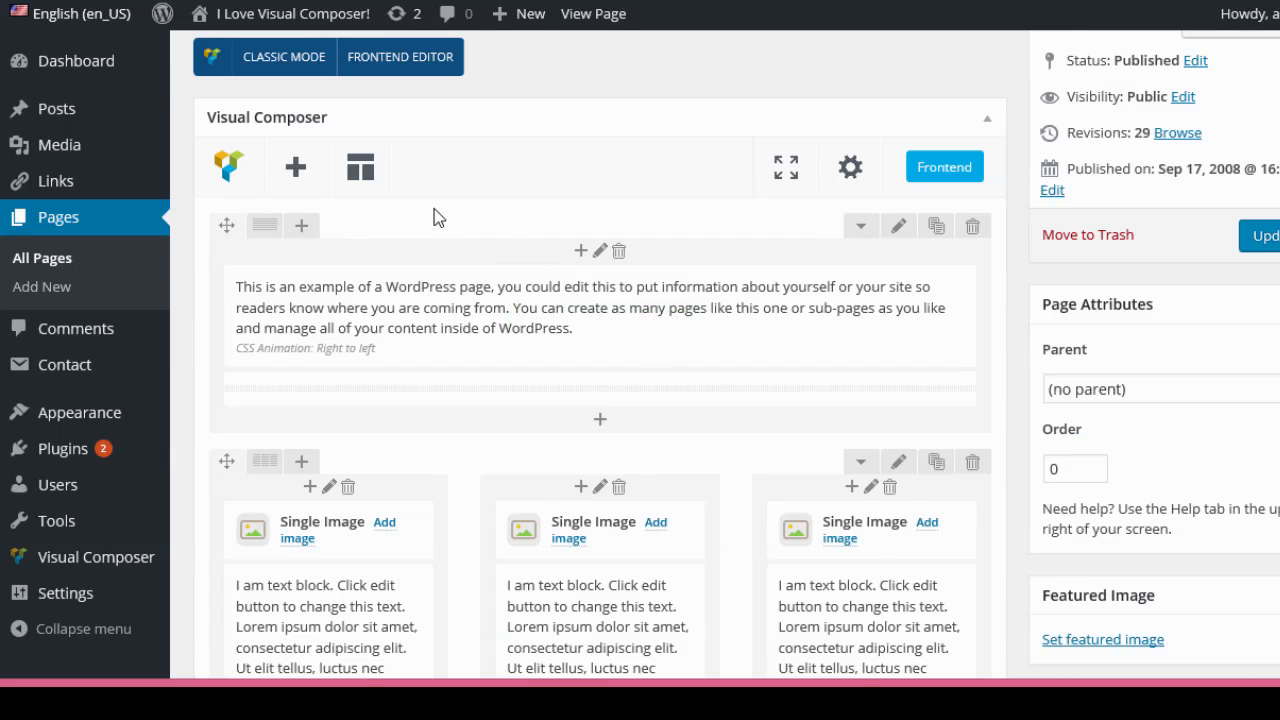
pyautogui.click(362, 172)
pyautogui.click(596, 284)
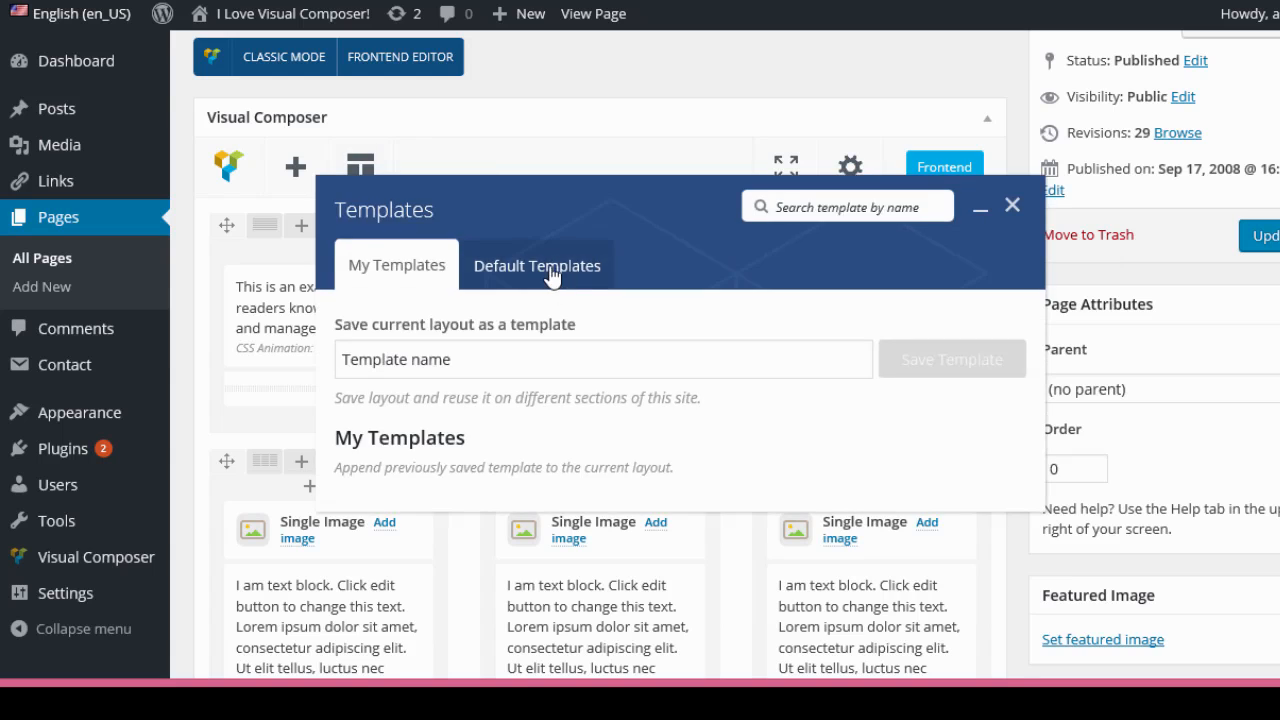
pyautogui.moveTo(1036, 345); pyautogui.dragTo(1038, 491)
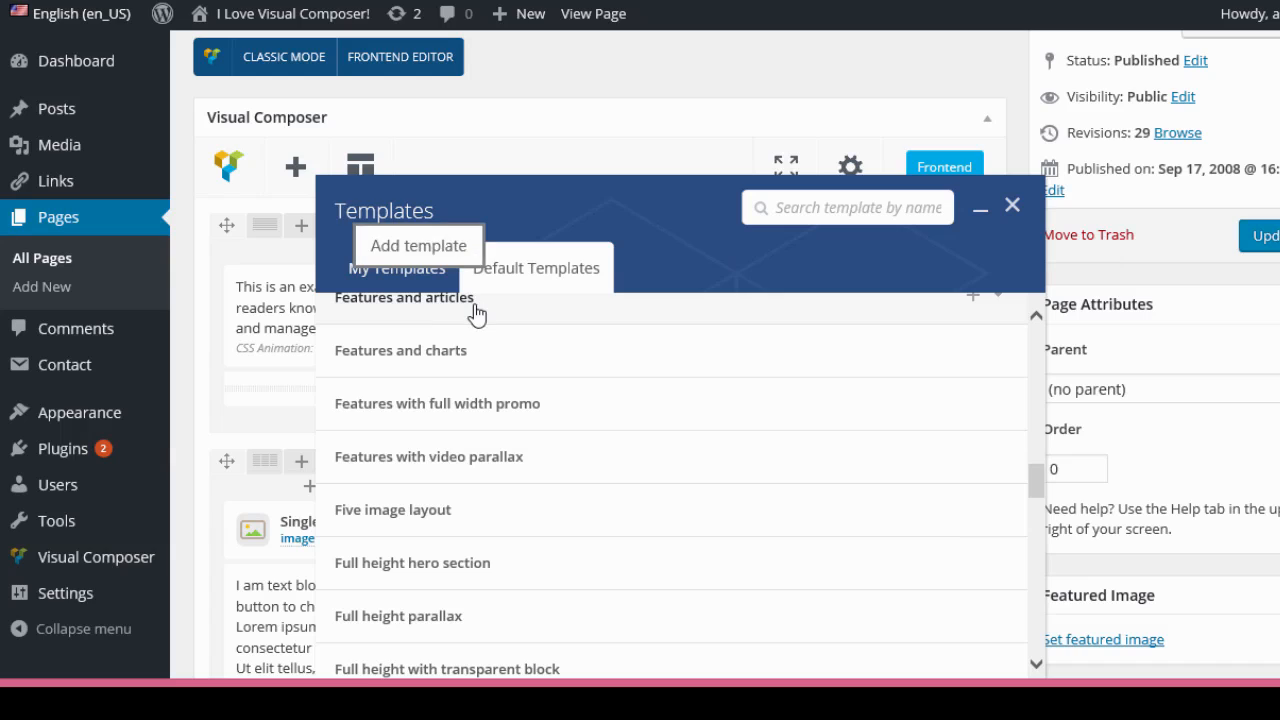
pyautogui.click(444, 362)
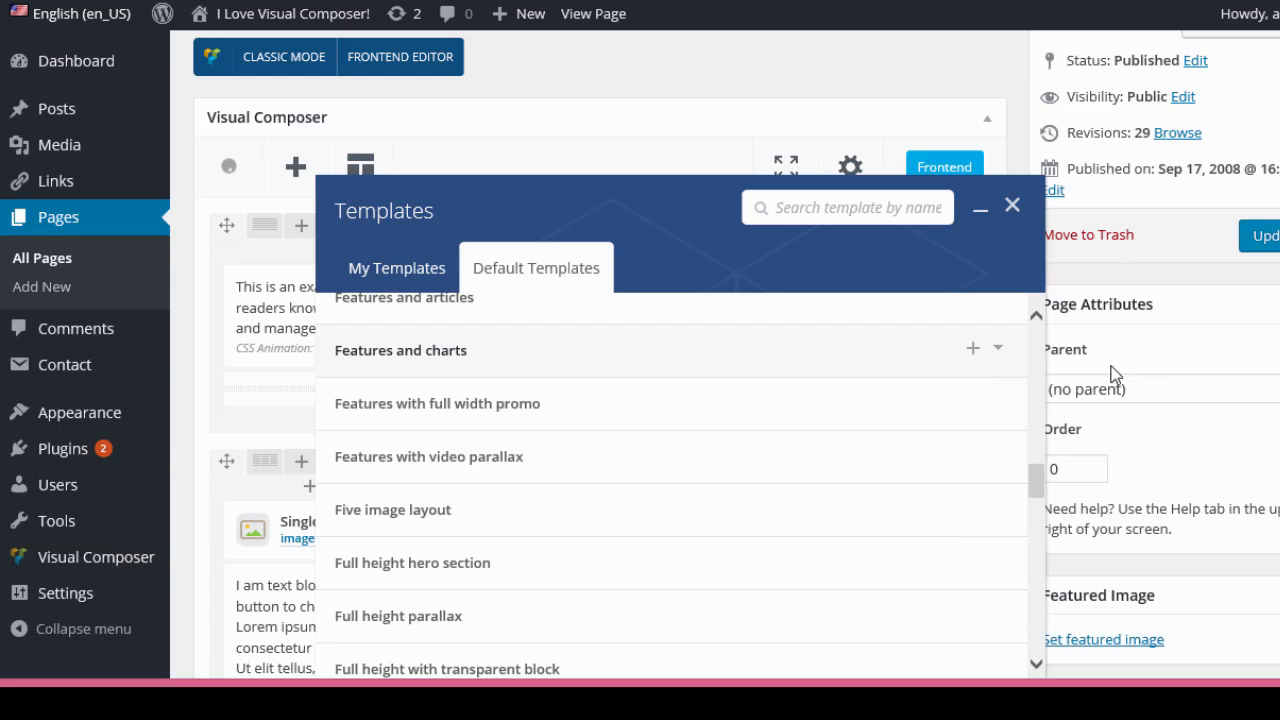
# Update the page and review the added template sections on the live page.
pyautogui.click(1274, 243)
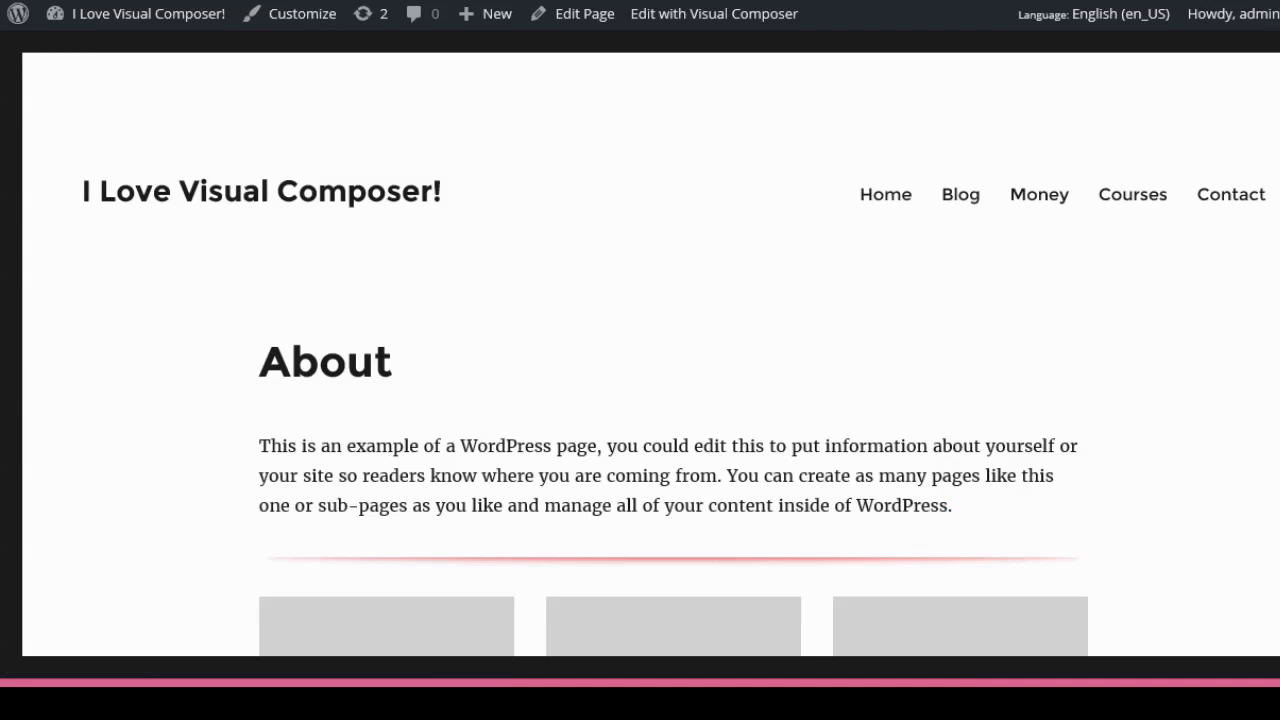
pyautogui.scroll(-10, 1148, 275)
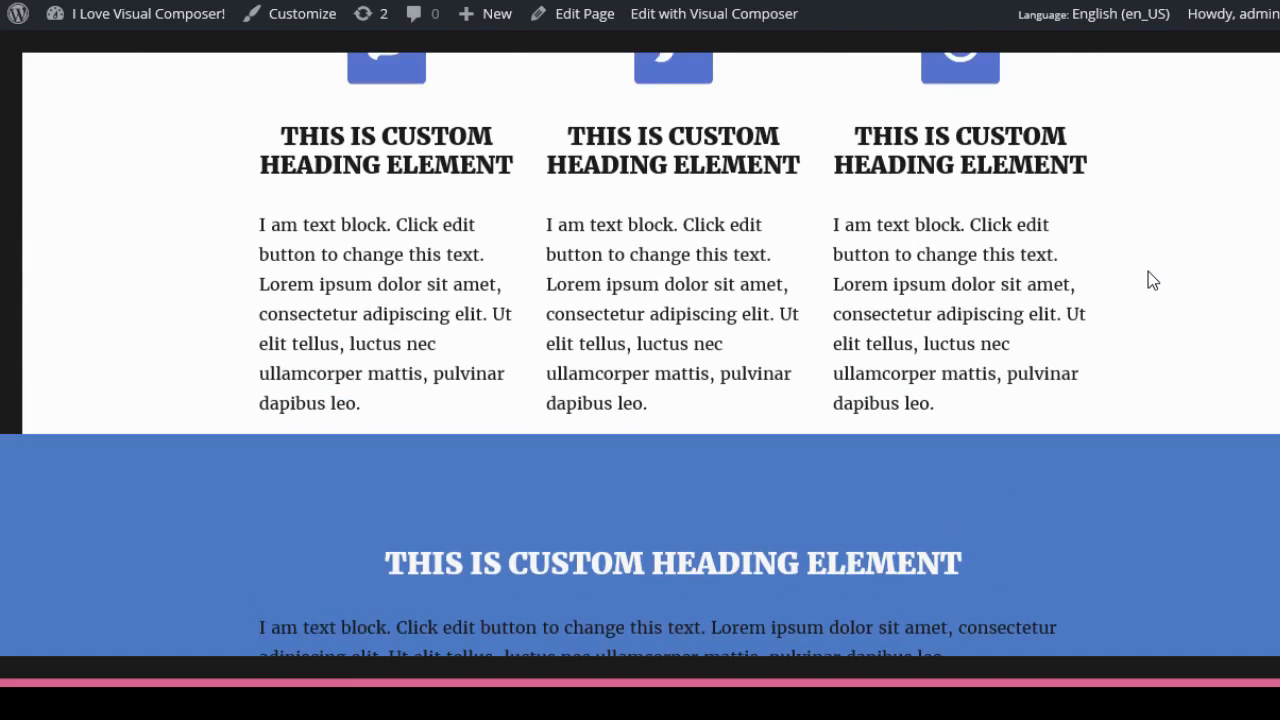
pyautogui.scroll(2, 1148, 280)
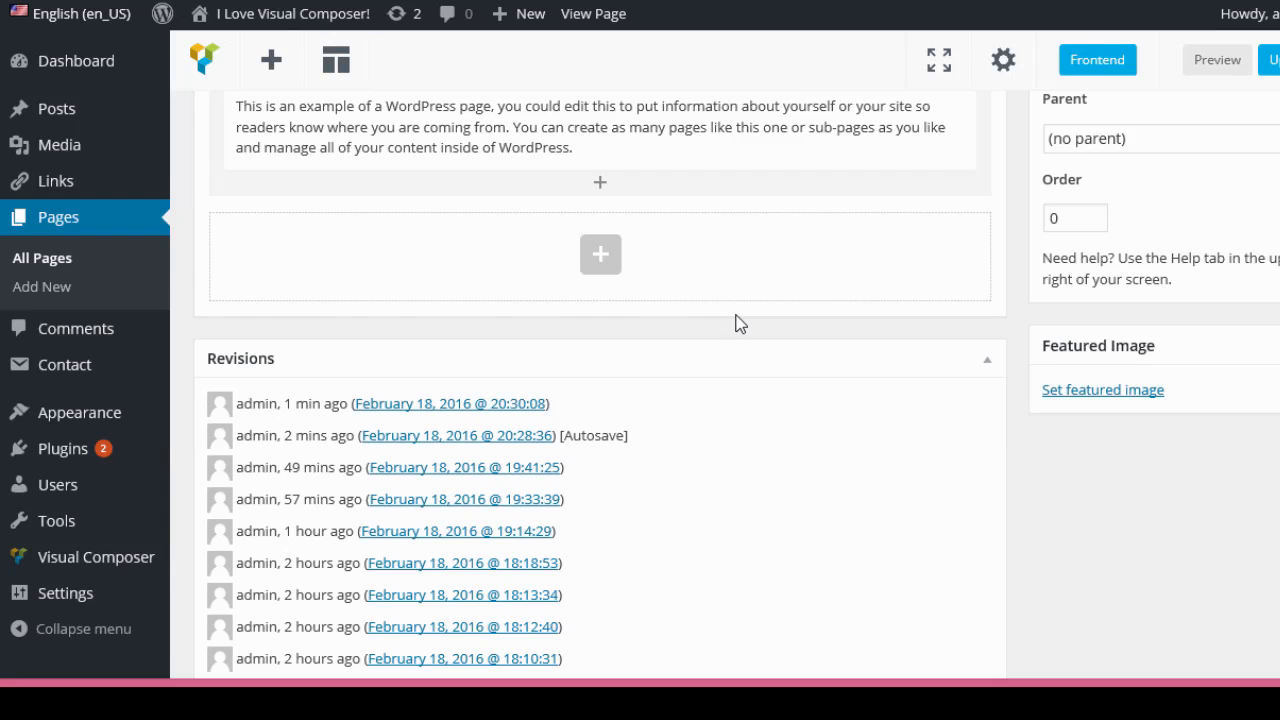
# Add a Raw HTML element in a new row and look through its General and Design Options settings.
pyautogui.click(605, 264)
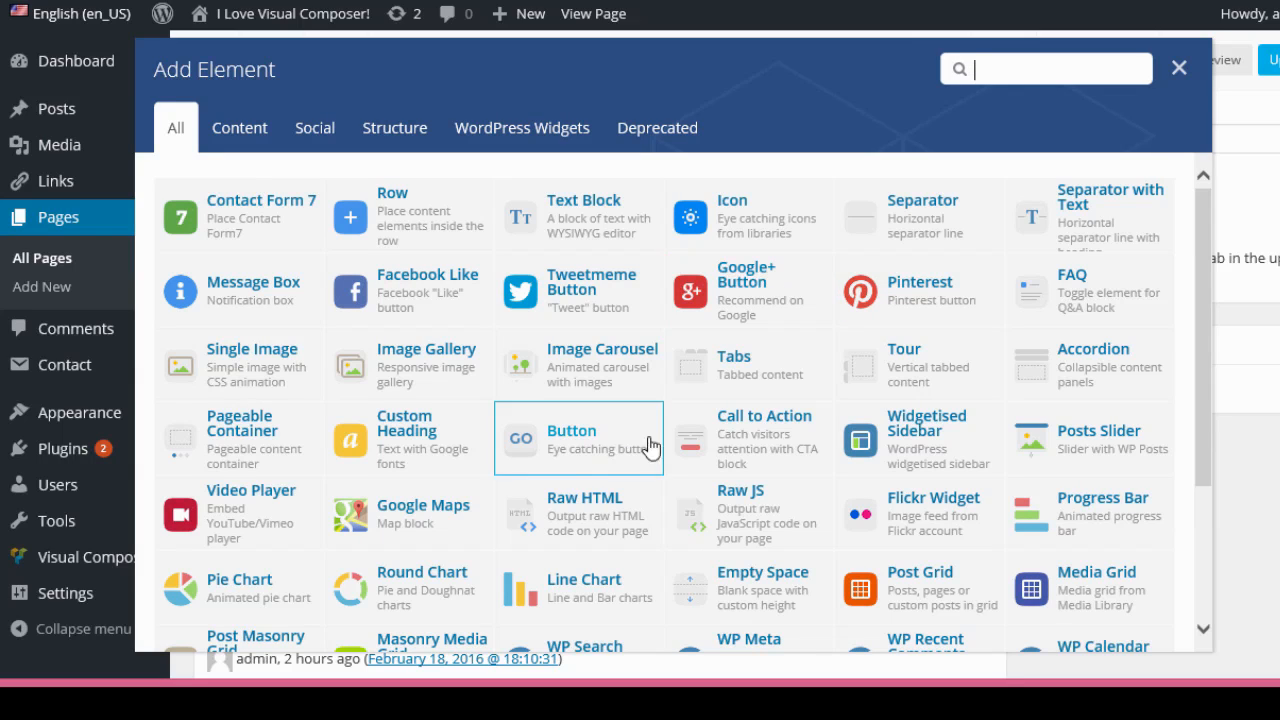
pyautogui.click(608, 520)
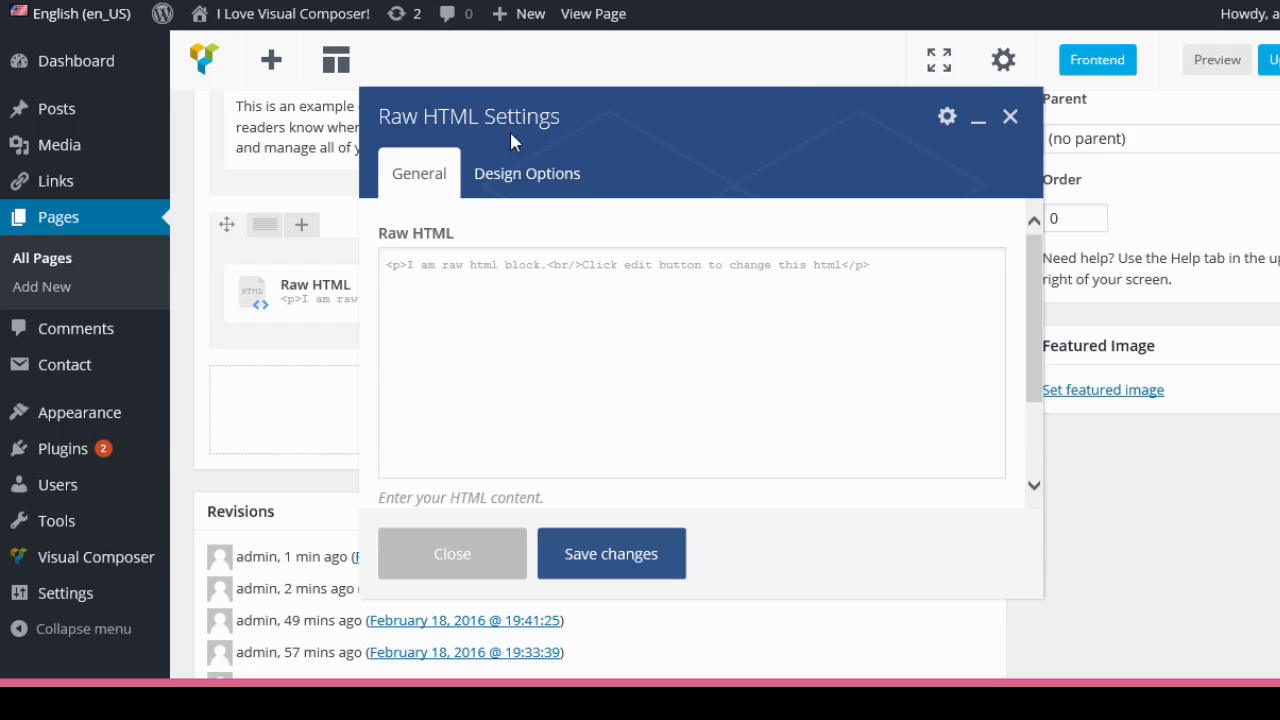
pyautogui.click(527, 173)
pyautogui.click(405, 178)
pyautogui.click(533, 185)
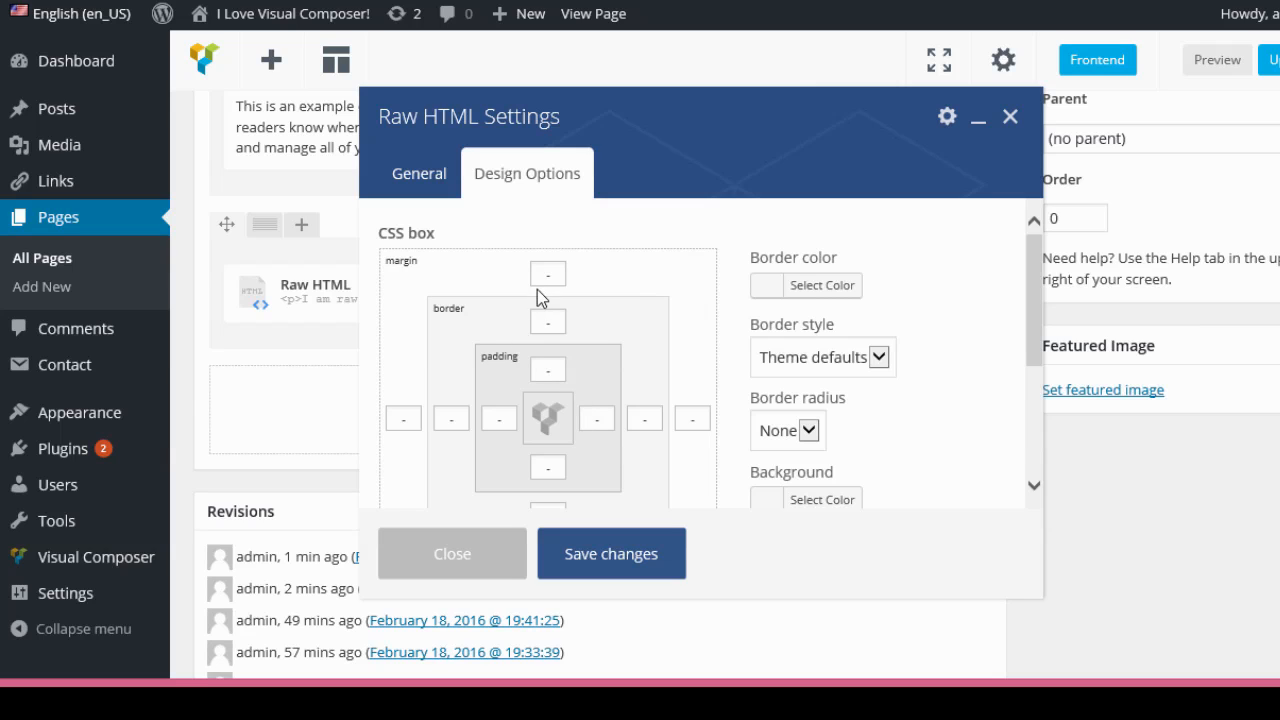
pyautogui.click(392, 188)
pyautogui.click(1009, 117)
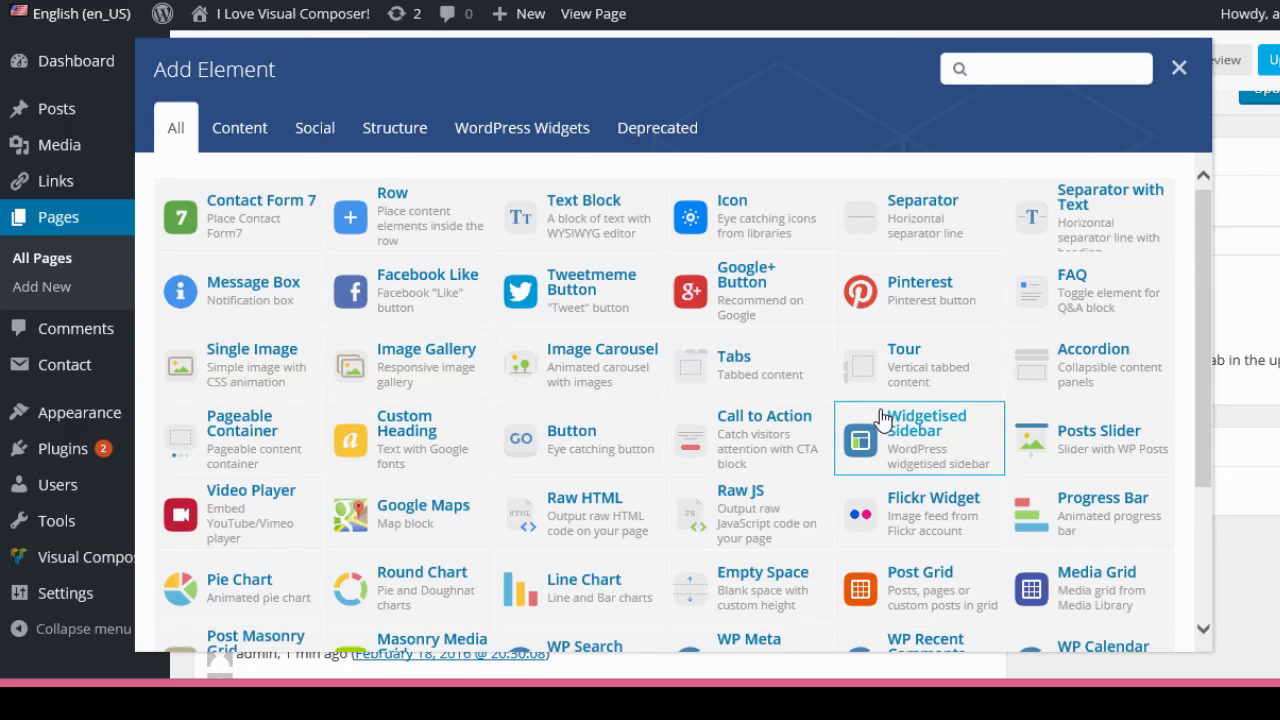
# Add a Custom Heading element in a new row and browse its Google font family list before closing.
pyautogui.scroll(-2, 879, 420)
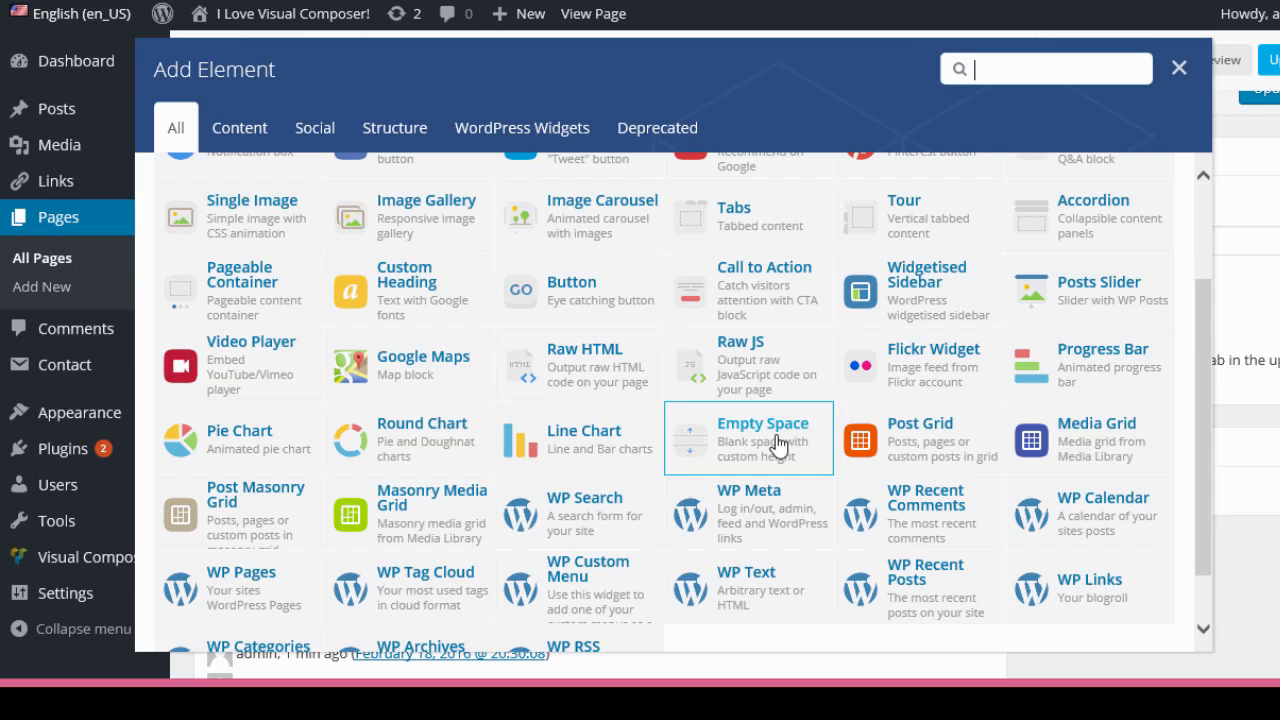
pyautogui.click(425, 298)
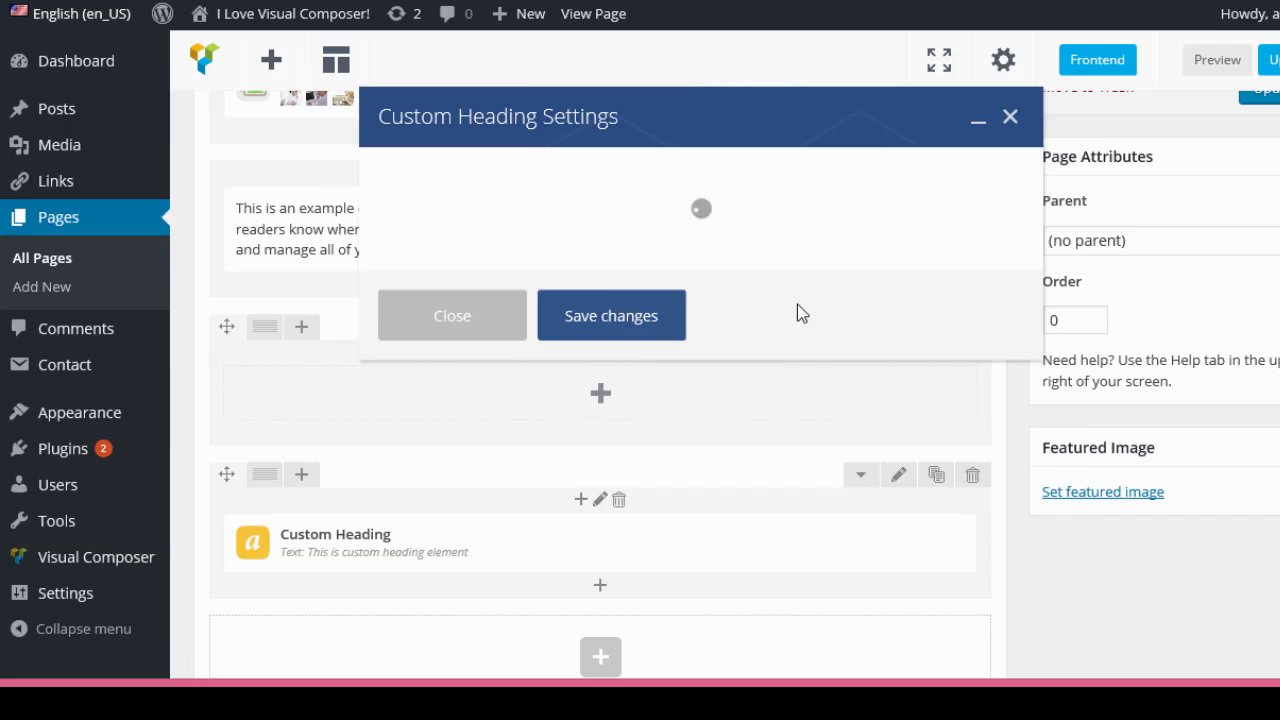
pyautogui.scroll(-5, 800, 300)
pyautogui.scroll(-4, 808, 292)
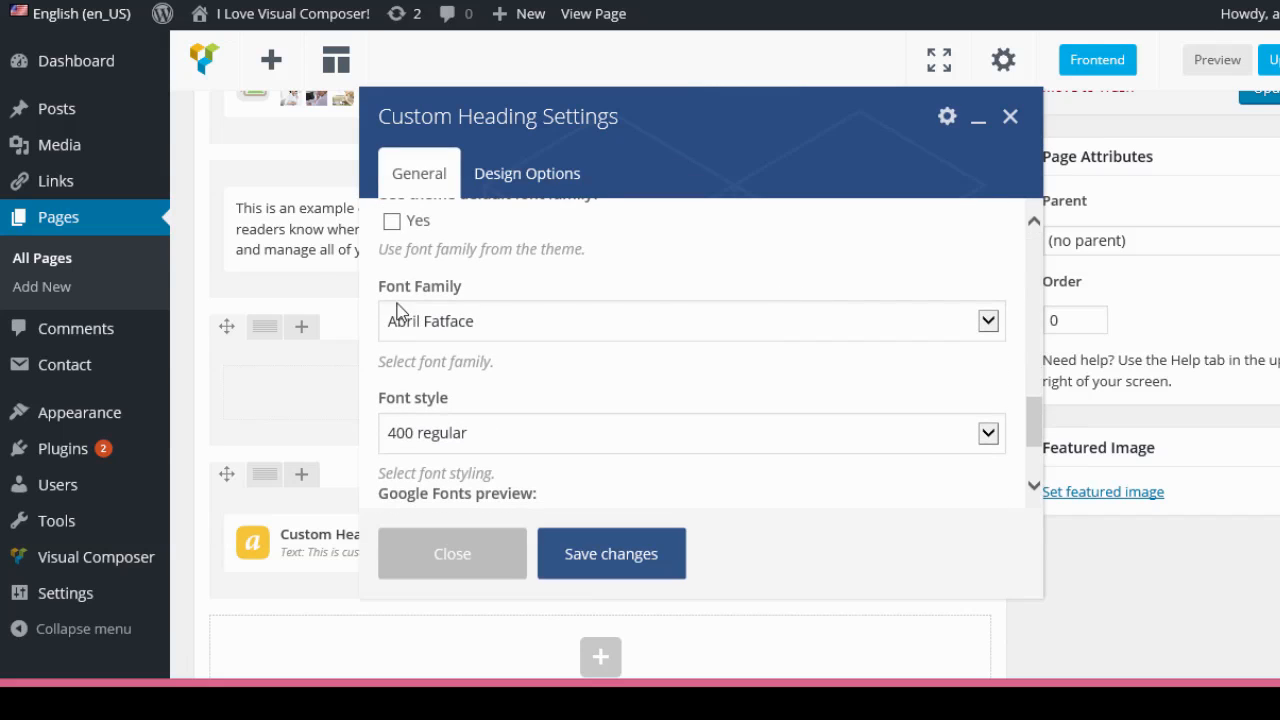
pyautogui.click(988, 320)
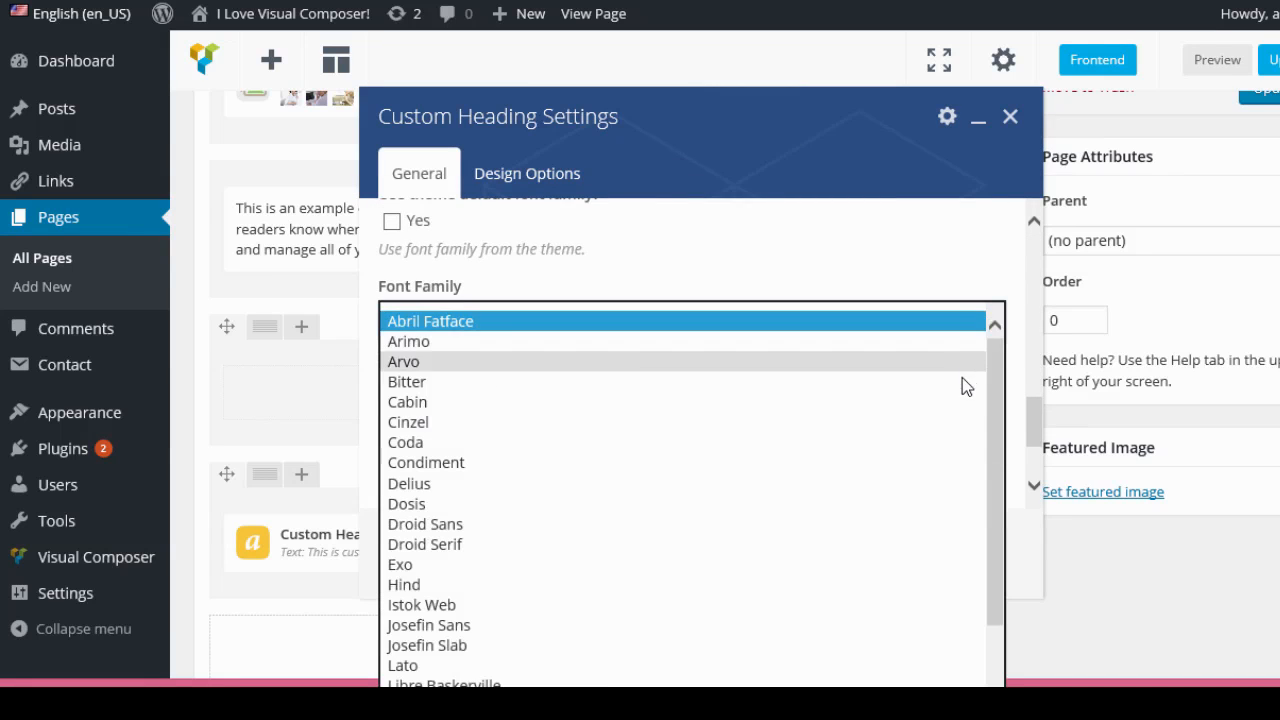
pyautogui.scroll(-3, 962, 380)
pyautogui.scroll(-5, 962, 380)
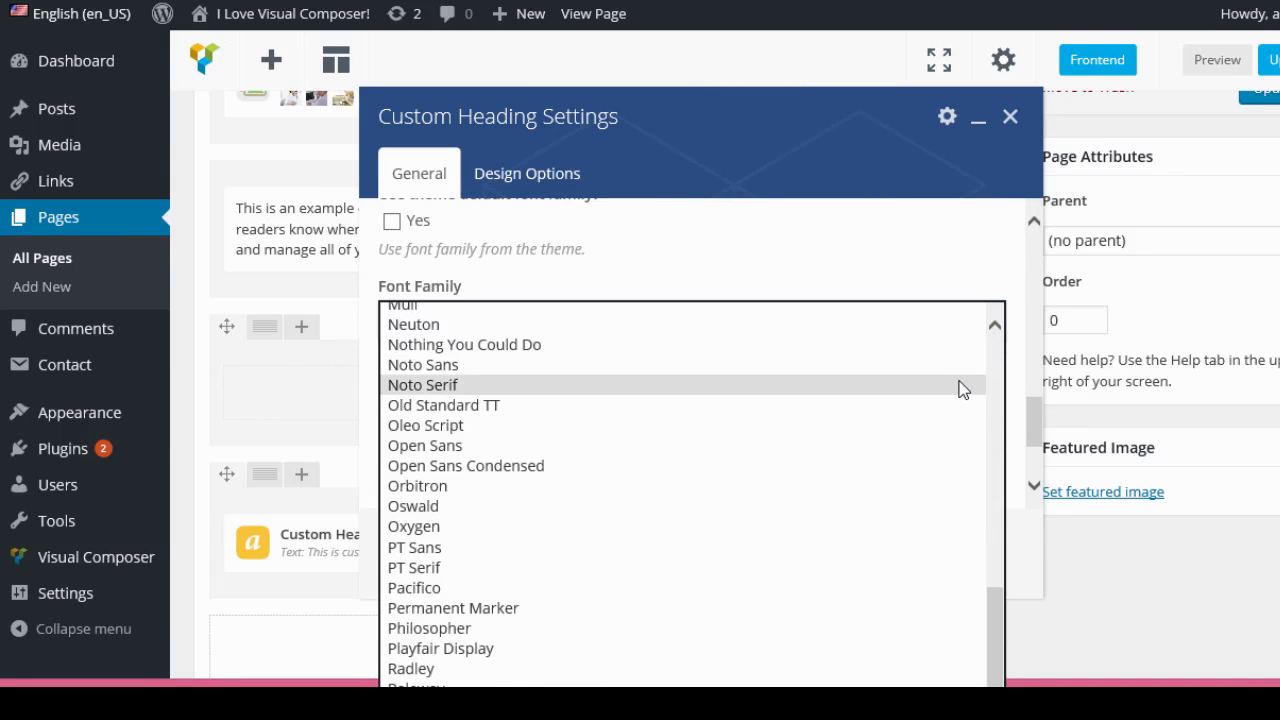
pyautogui.click(995, 274)
pyautogui.scroll(-3, 880, 316)
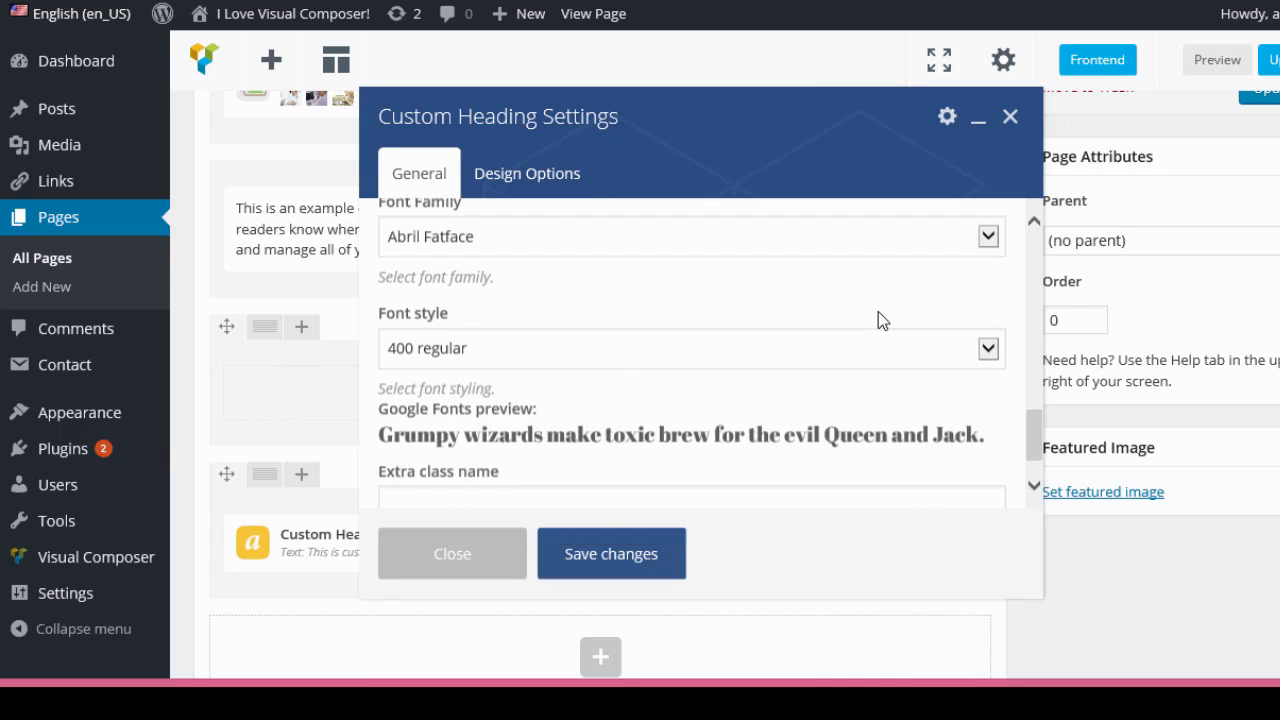
pyautogui.scroll(-1, 879, 308)
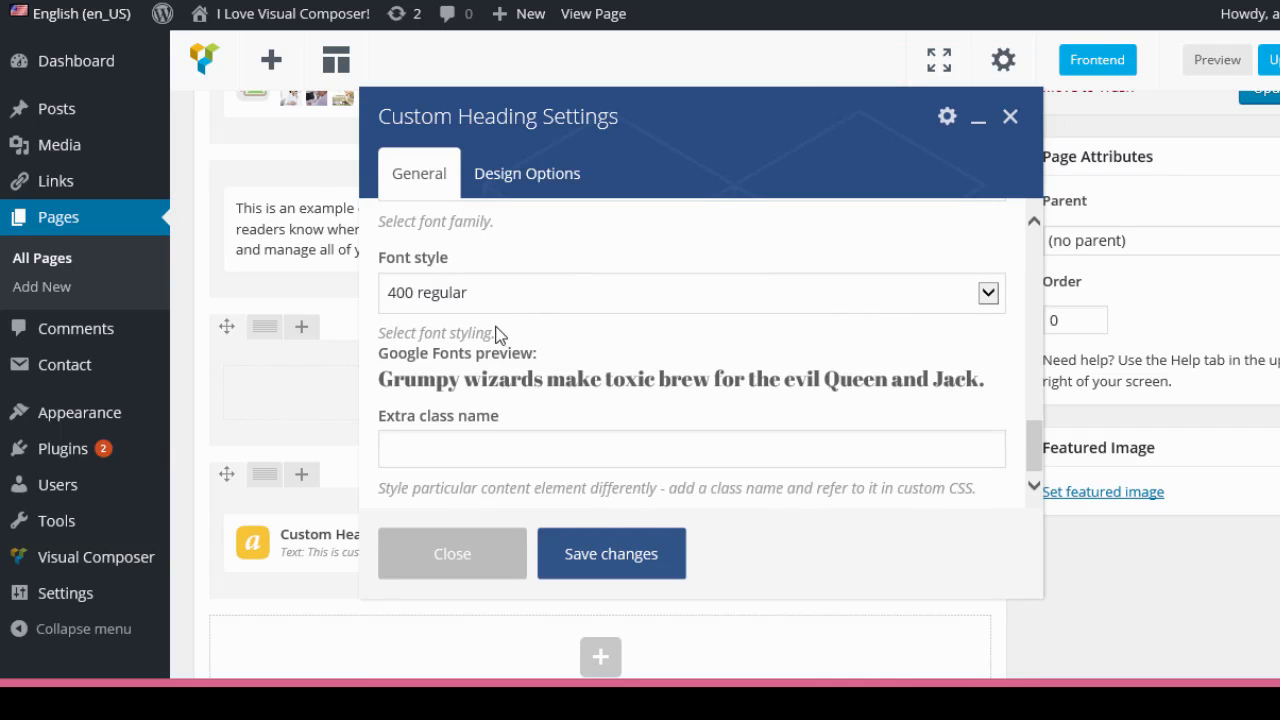
pyautogui.scroll(-1, 610, 282)
pyautogui.scroll(-2, 670, 470)
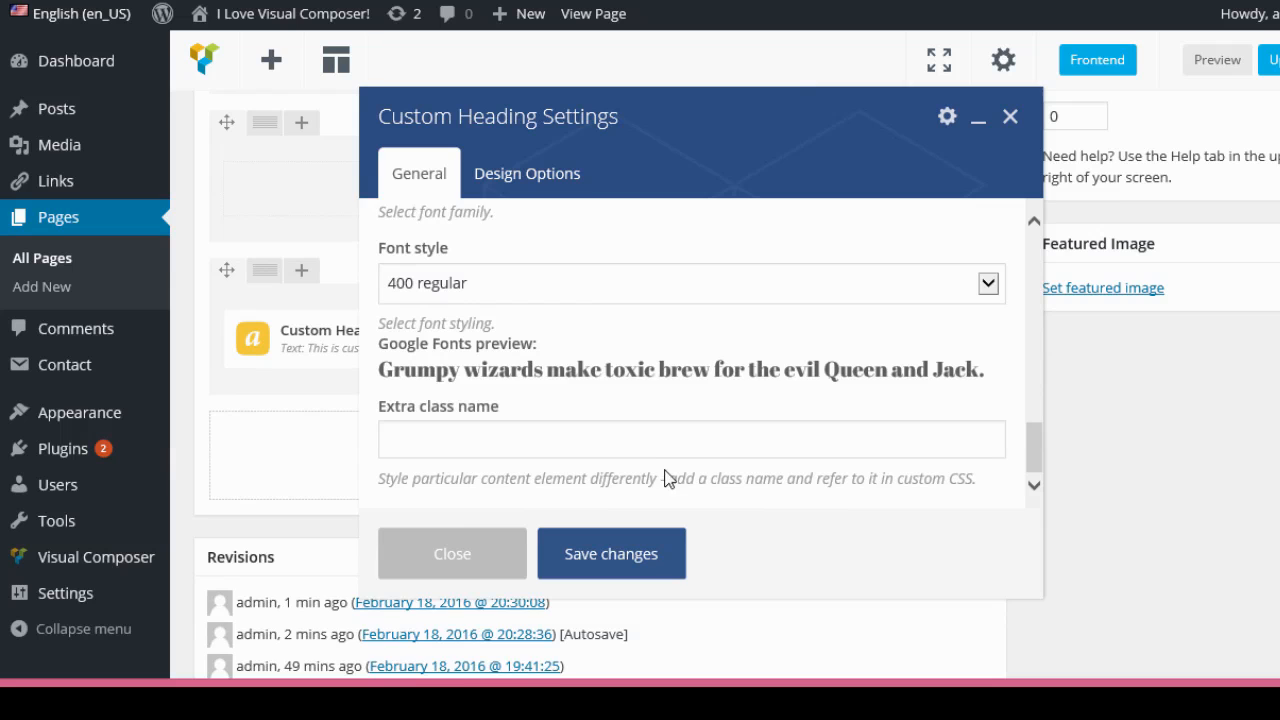
pyautogui.click(470, 550)
# Add a new row below the heading and split it into two equal columns.
pyautogui.scroll(2, 771, 486)
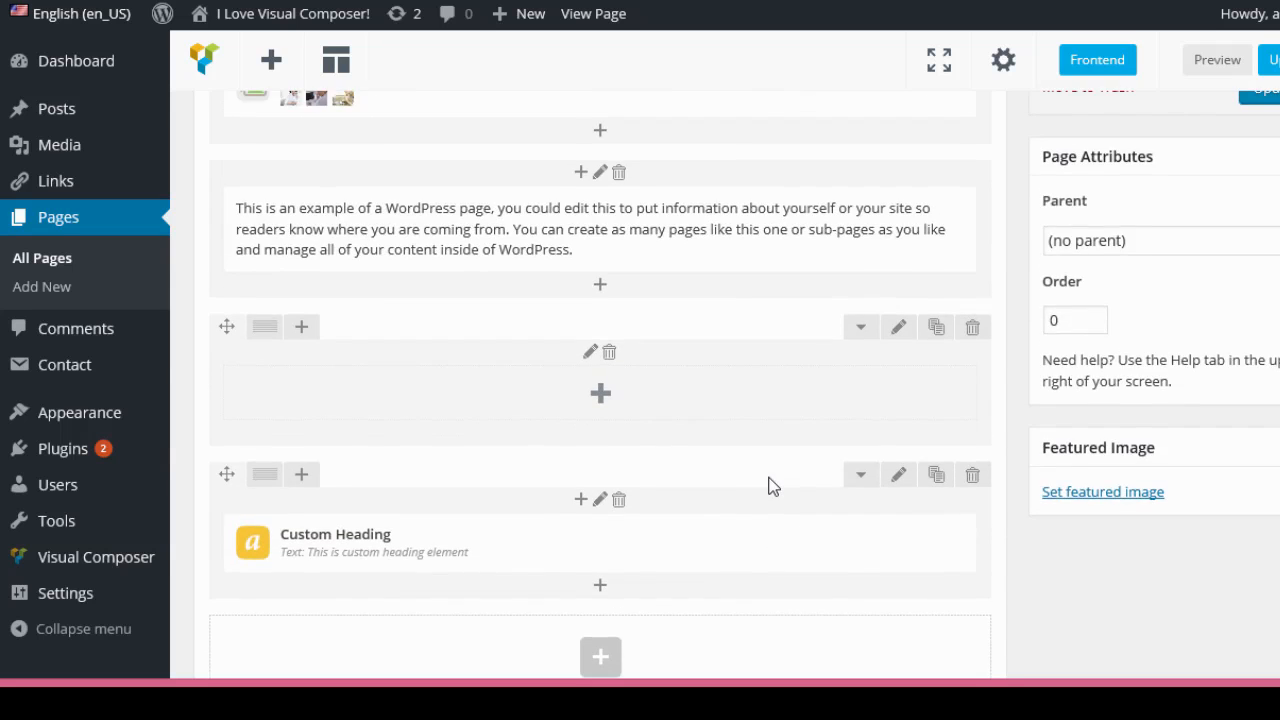
pyautogui.scroll(-2, 771, 486)
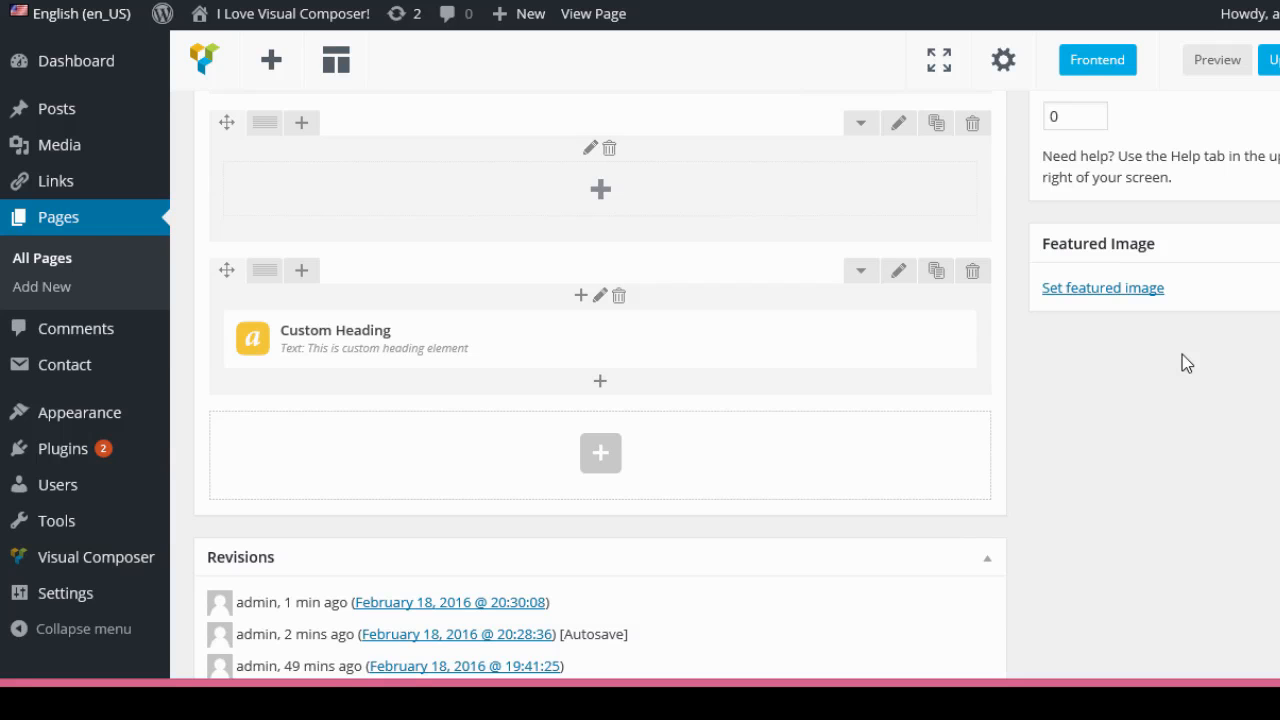
pyautogui.click(602, 452)
pyautogui.click(412, 218)
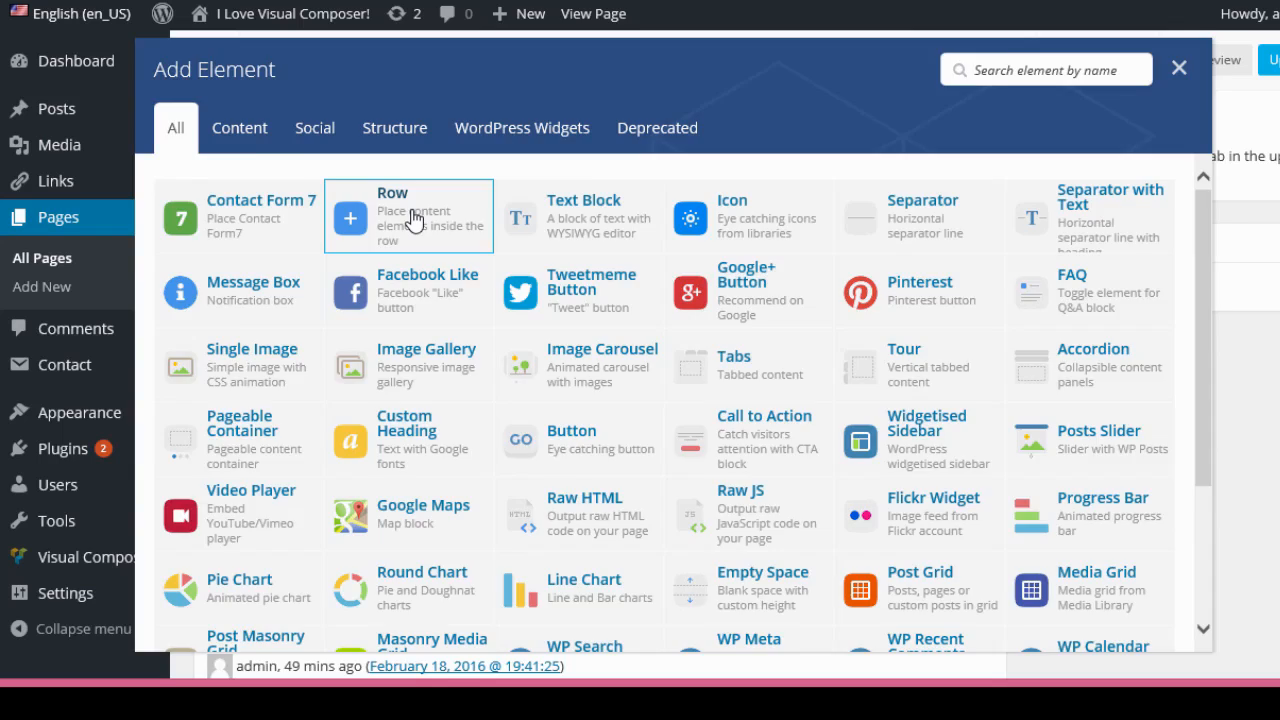
pyautogui.moveTo(270, 428)
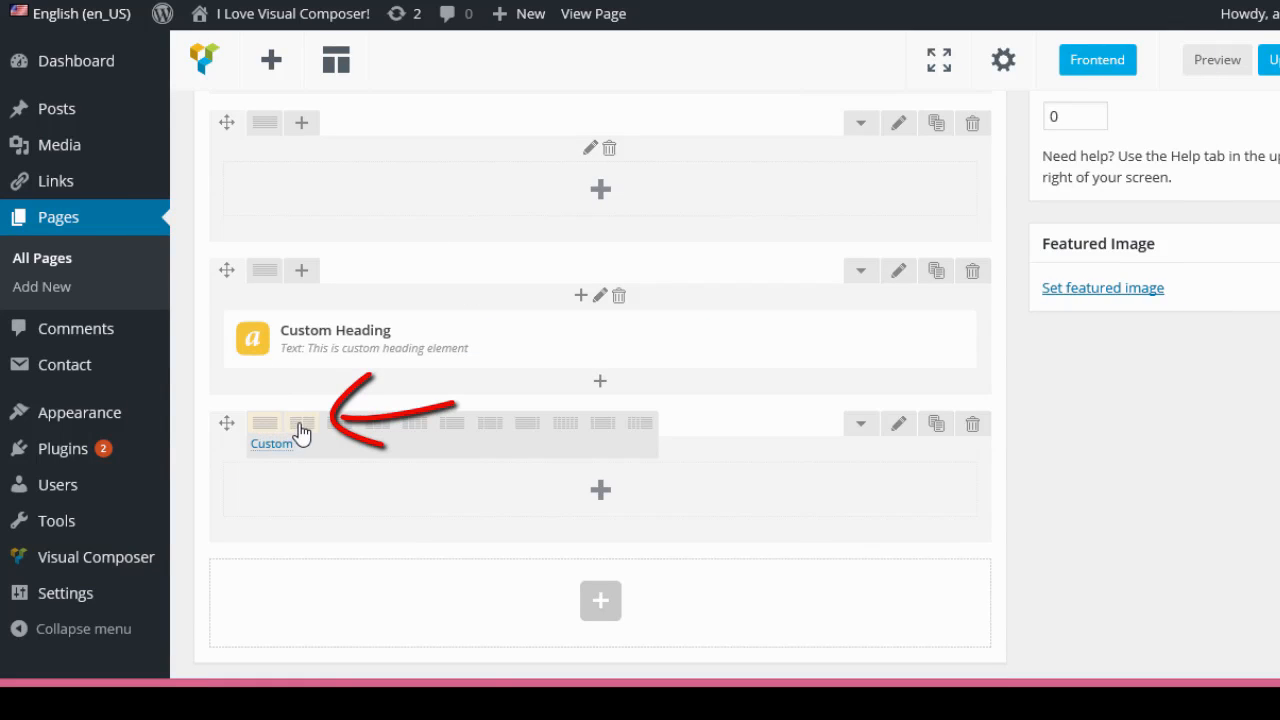
pyautogui.click(300, 428)
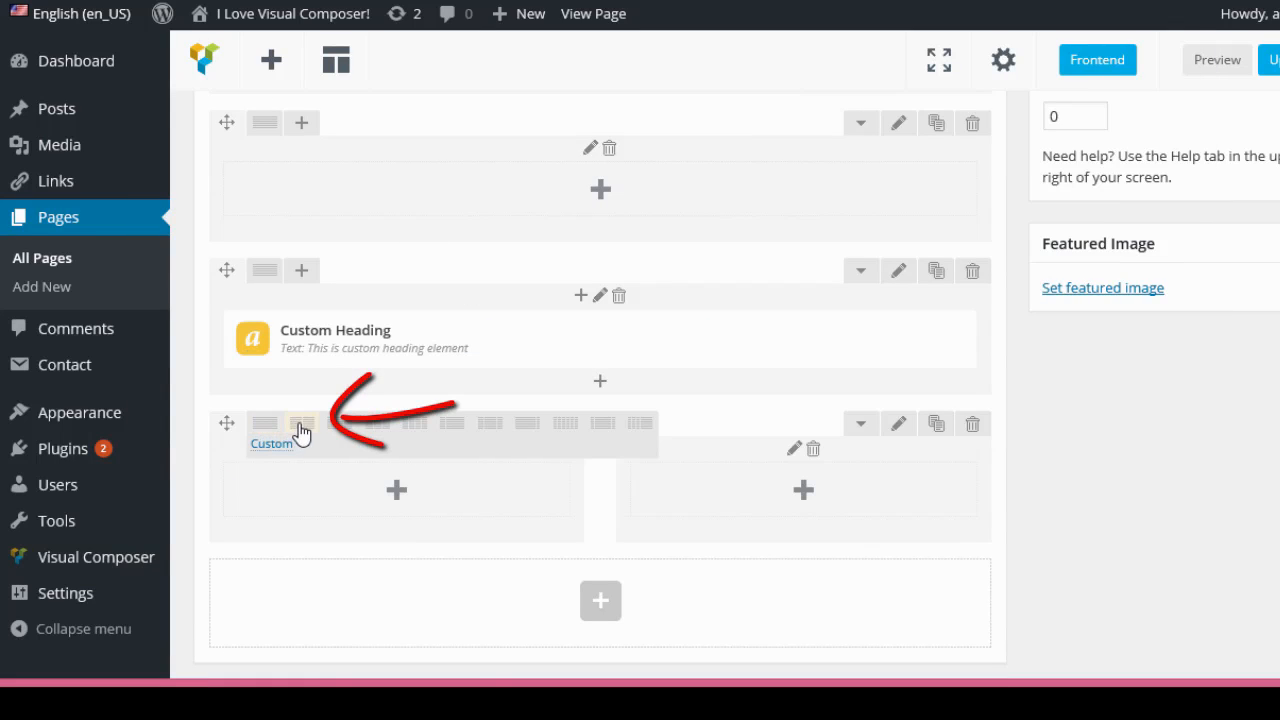
pyautogui.click(400, 500)
pyautogui.scroll(-1, 400, 506)
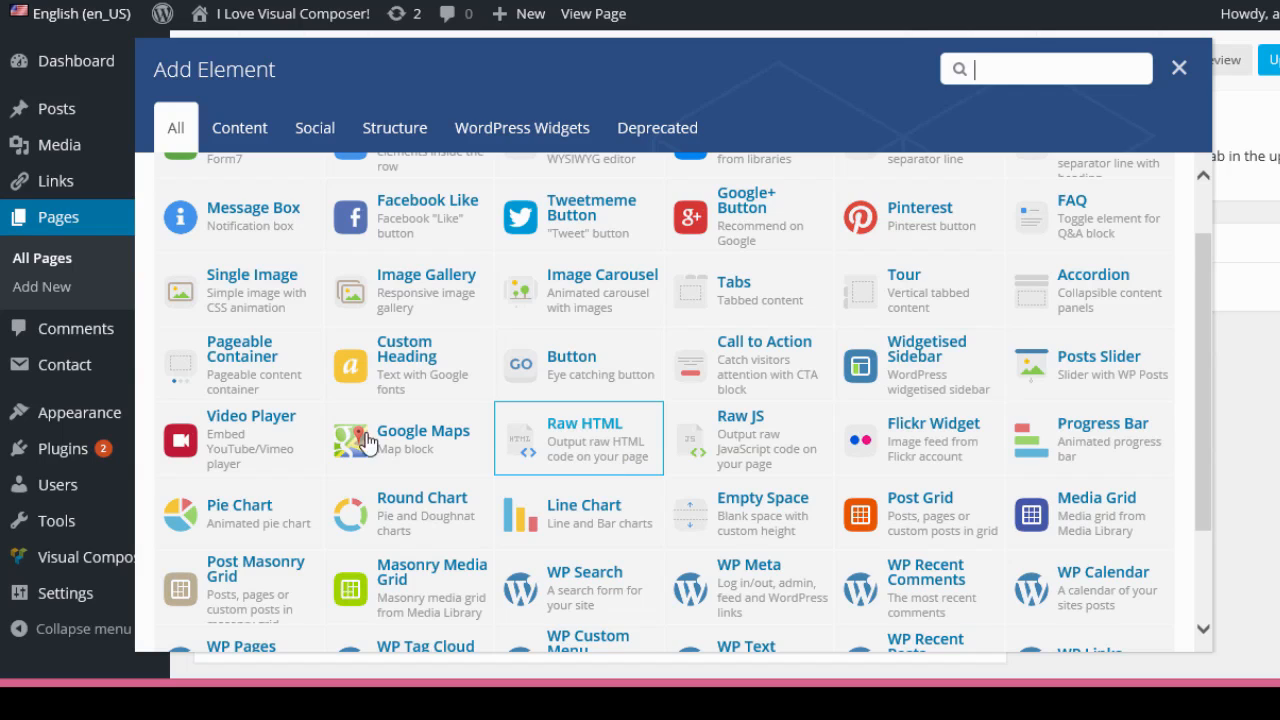
pyautogui.click(233, 452)
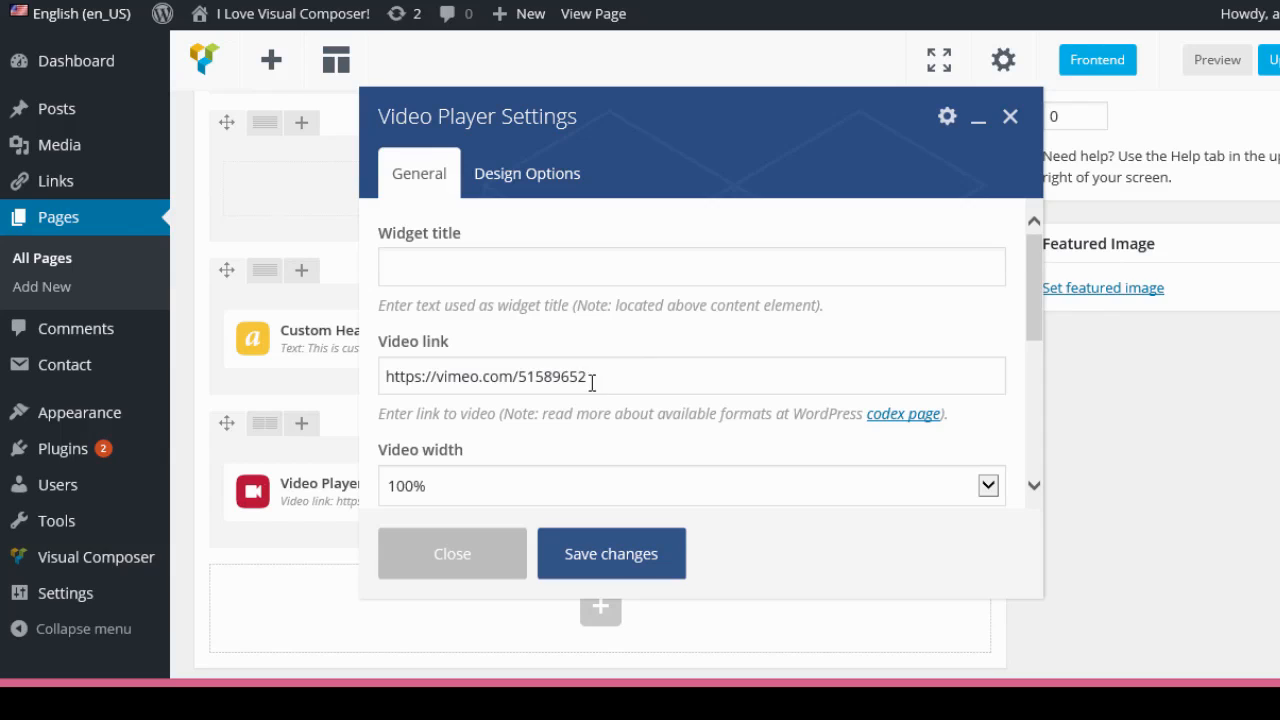
pyautogui.moveTo(591, 378); pyautogui.dragTo(371, 392)
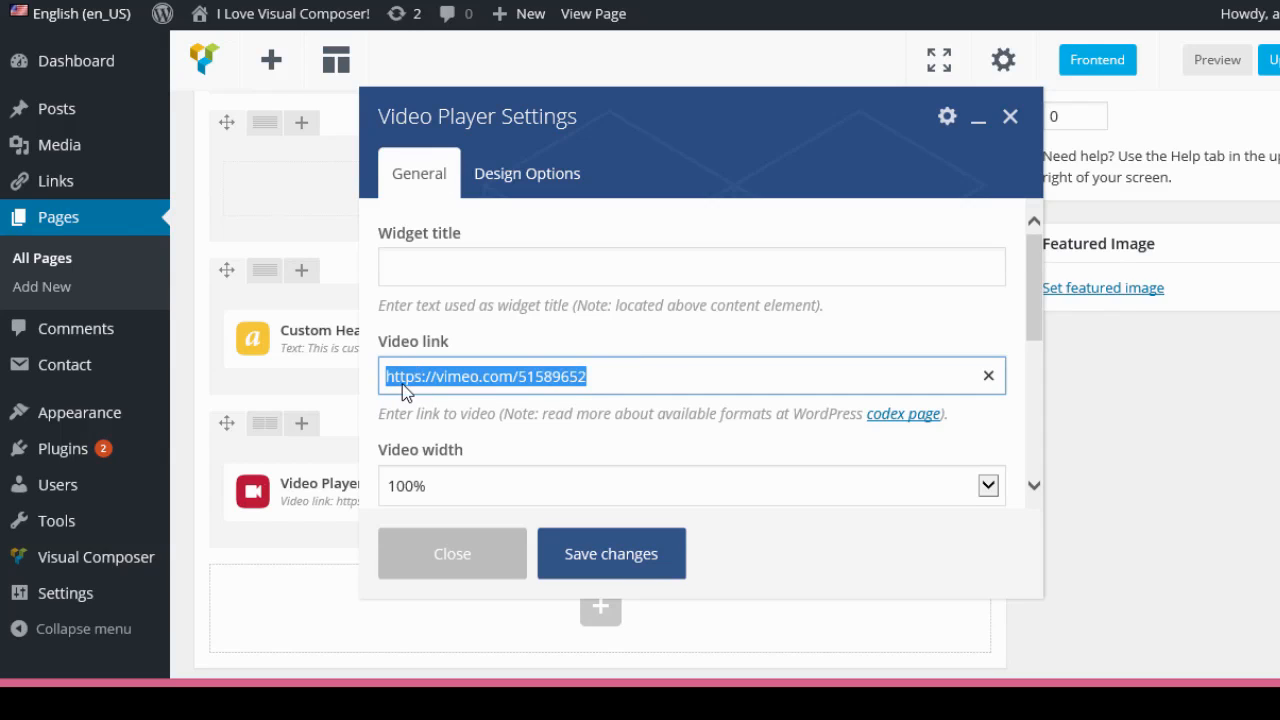
pyautogui.write('https://vimeo.com/143483859')
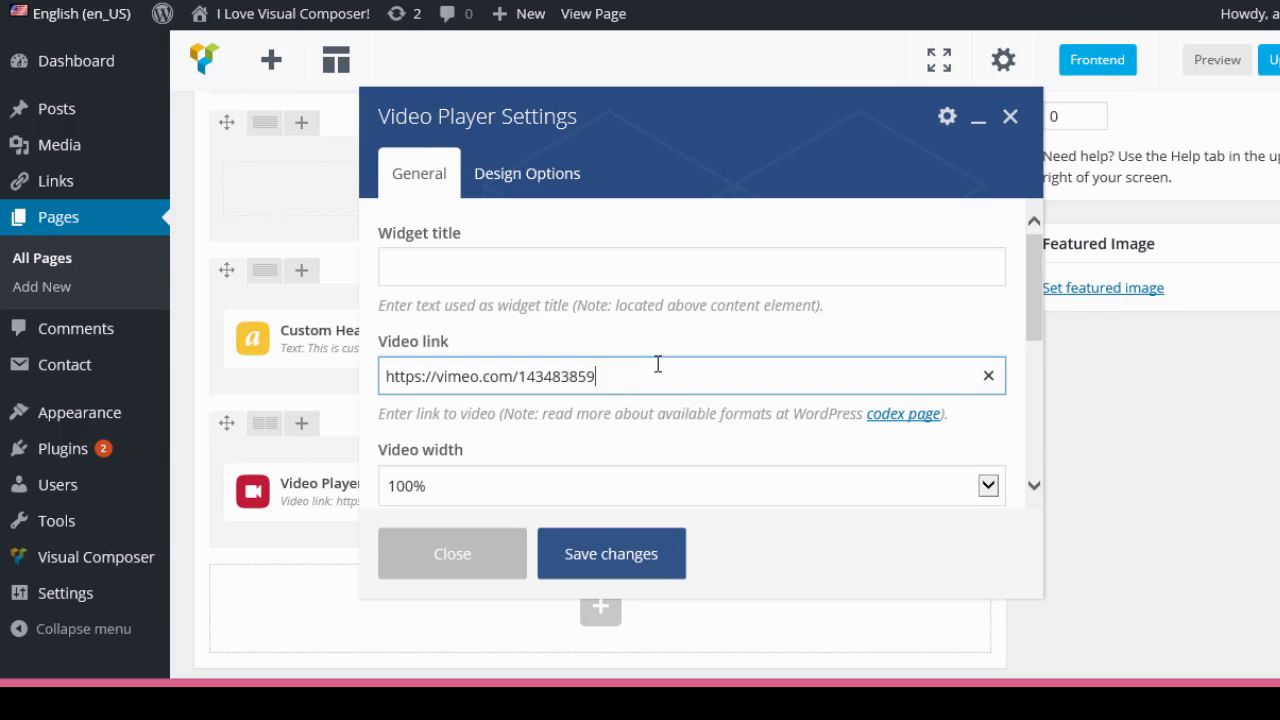
pyautogui.moveTo(1032, 316); pyautogui.dragTo(1032, 371)
pyautogui.scroll(-1, 462, 356)
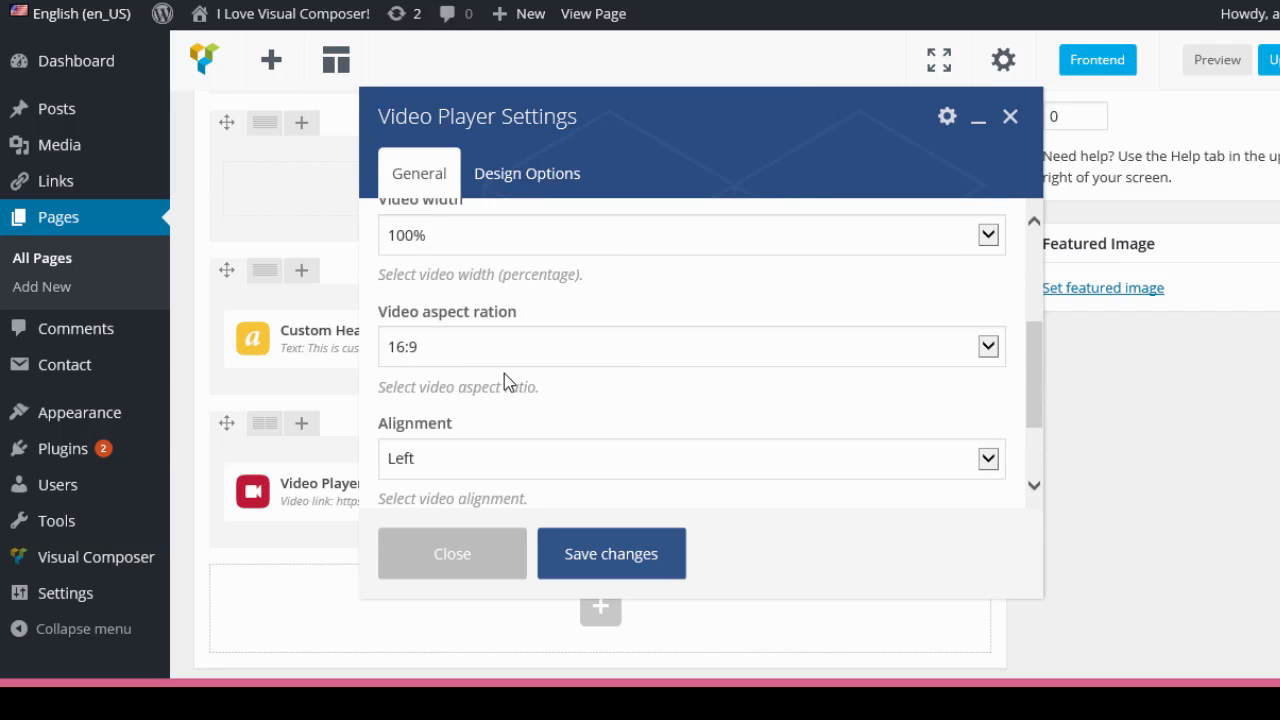
pyautogui.scroll(-1, 504, 373)
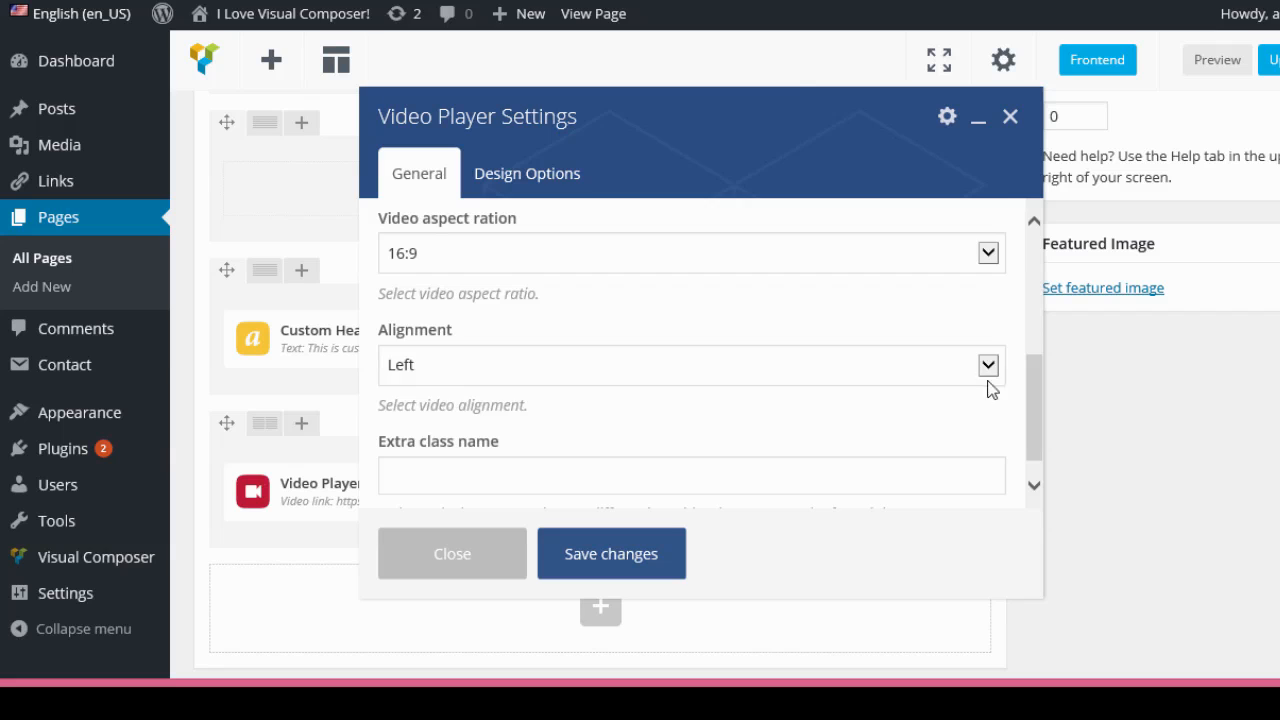
pyautogui.click(988, 380)
pyautogui.click(917, 408)
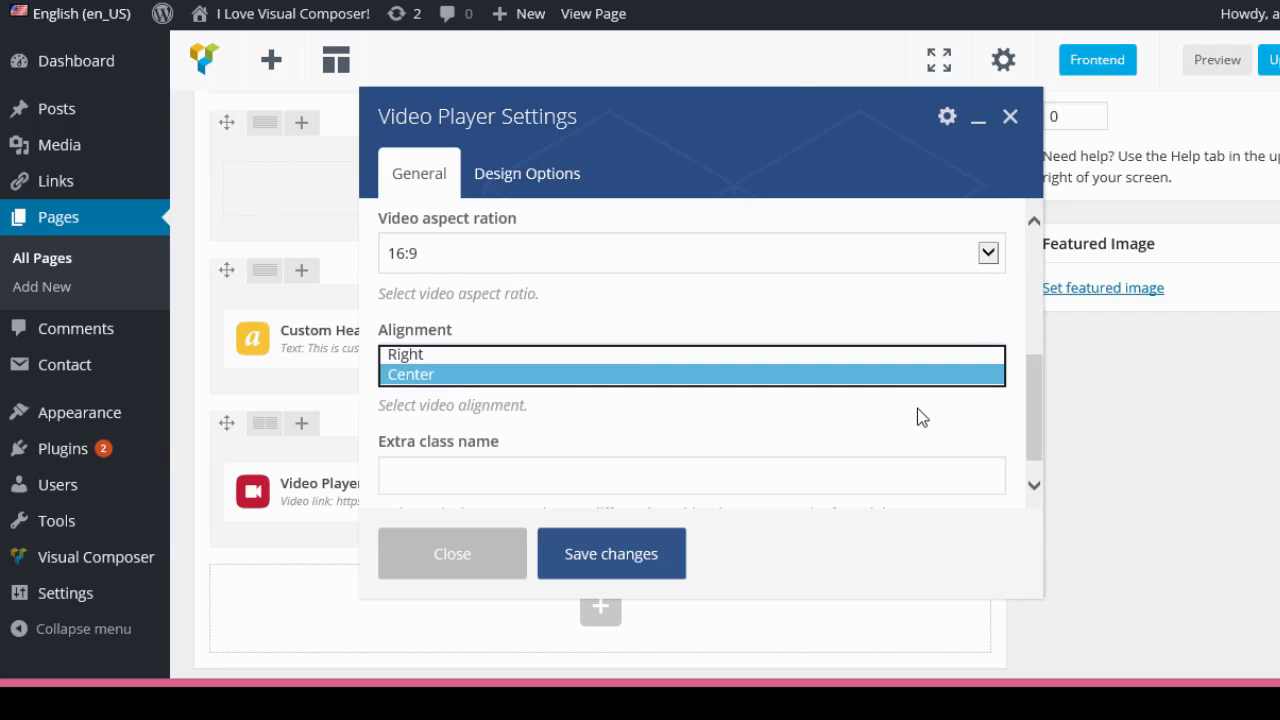
pyautogui.click(648, 576)
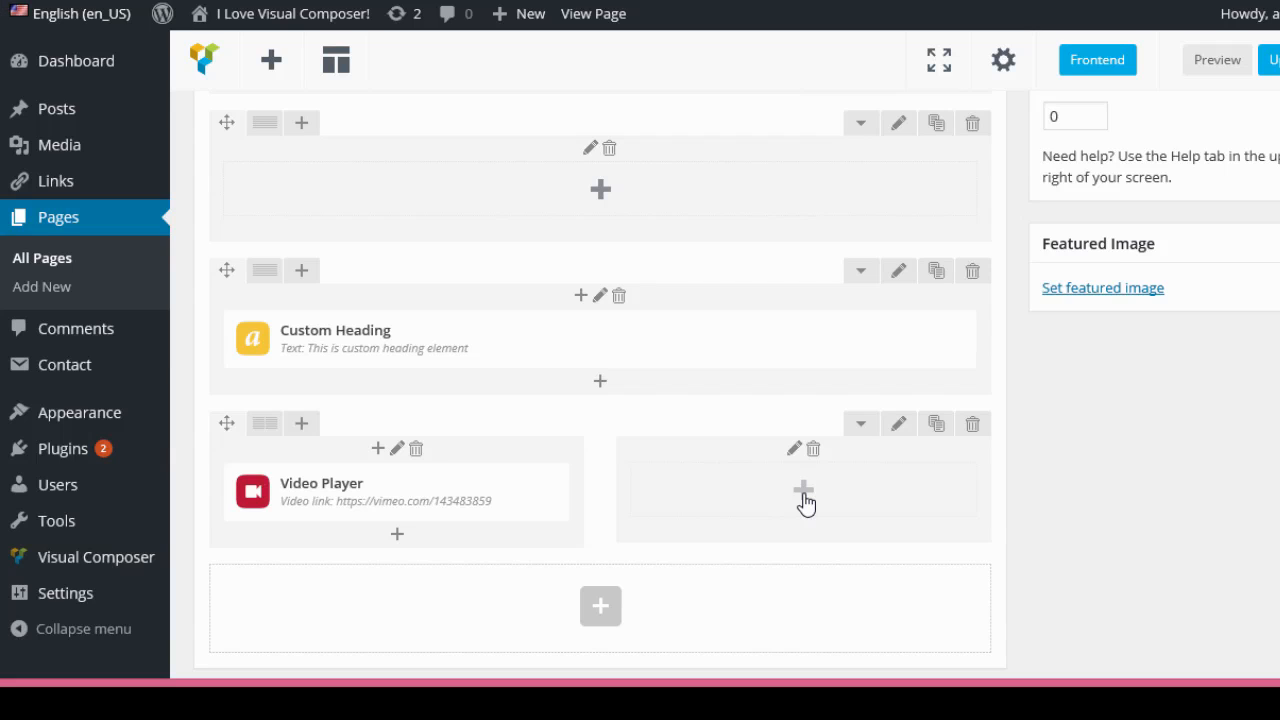
# Add a Raw HTML element to the right column, replacing its default code with the pasted AWeber signup form code.
pyautogui.moveTo(480, 508)
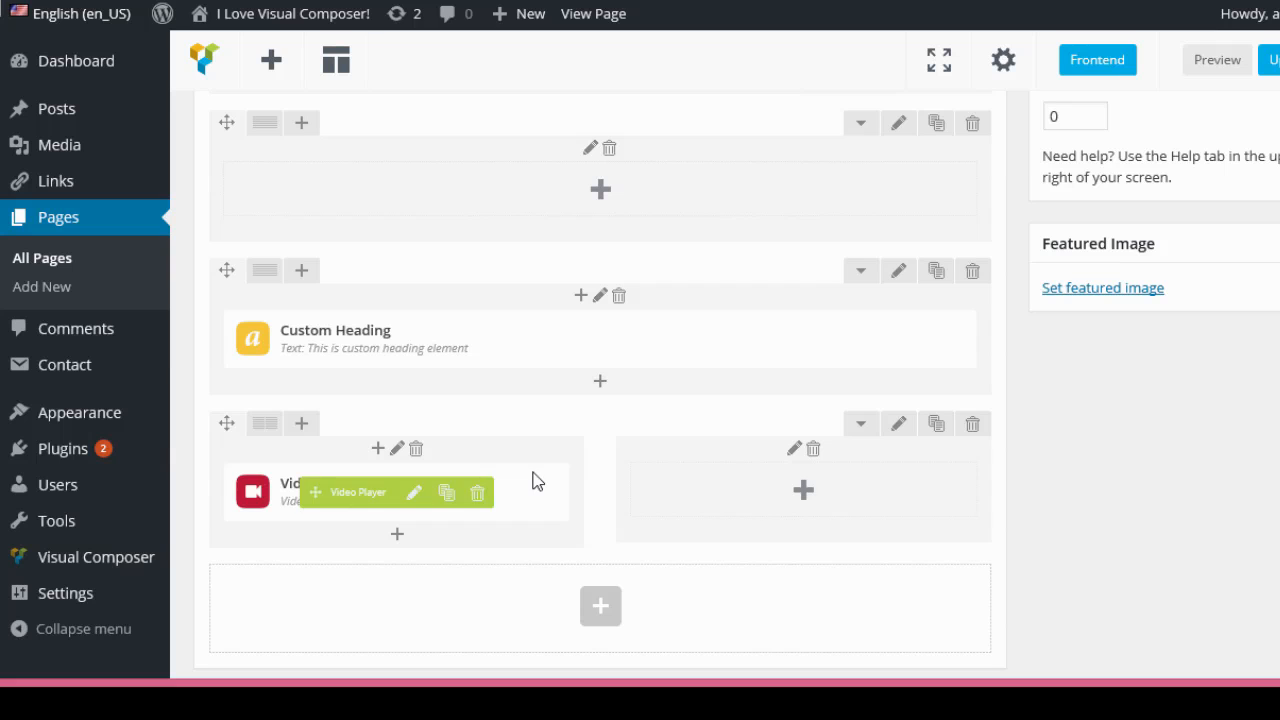
pyautogui.click(804, 495)
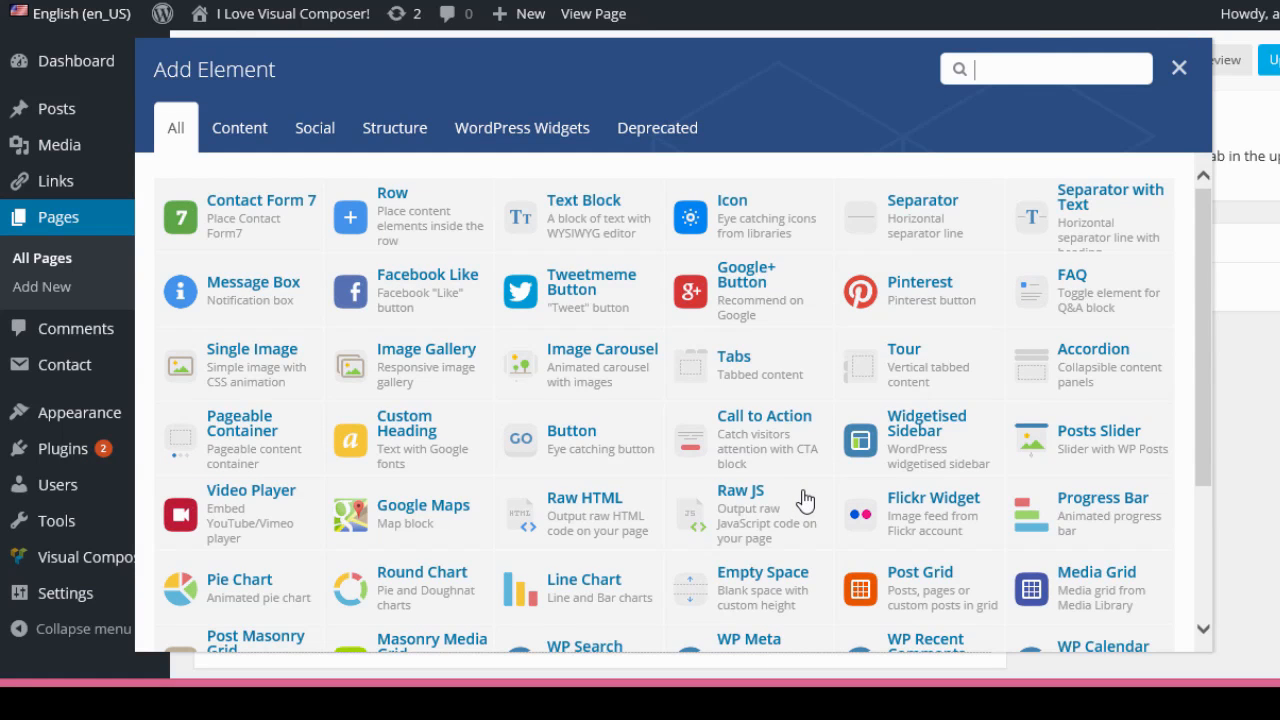
pyautogui.click(610, 520)
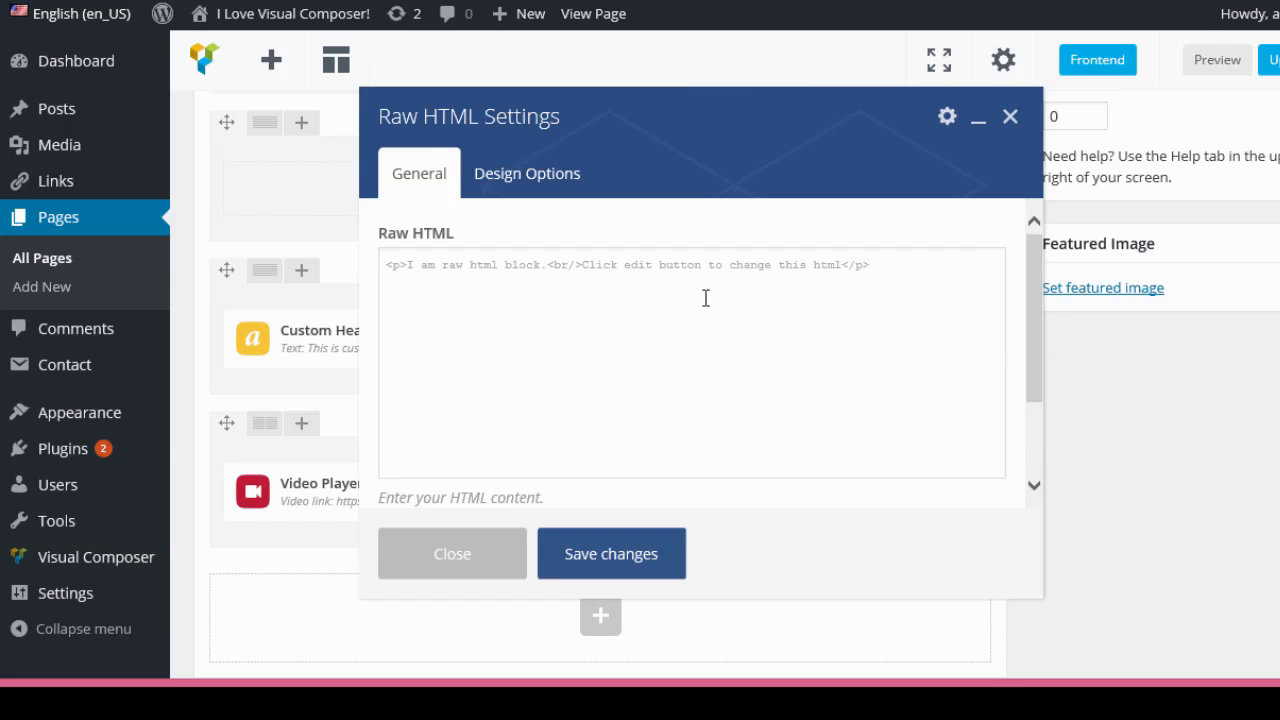
pyautogui.moveTo(905, 270); pyautogui.dragTo(360, 263)
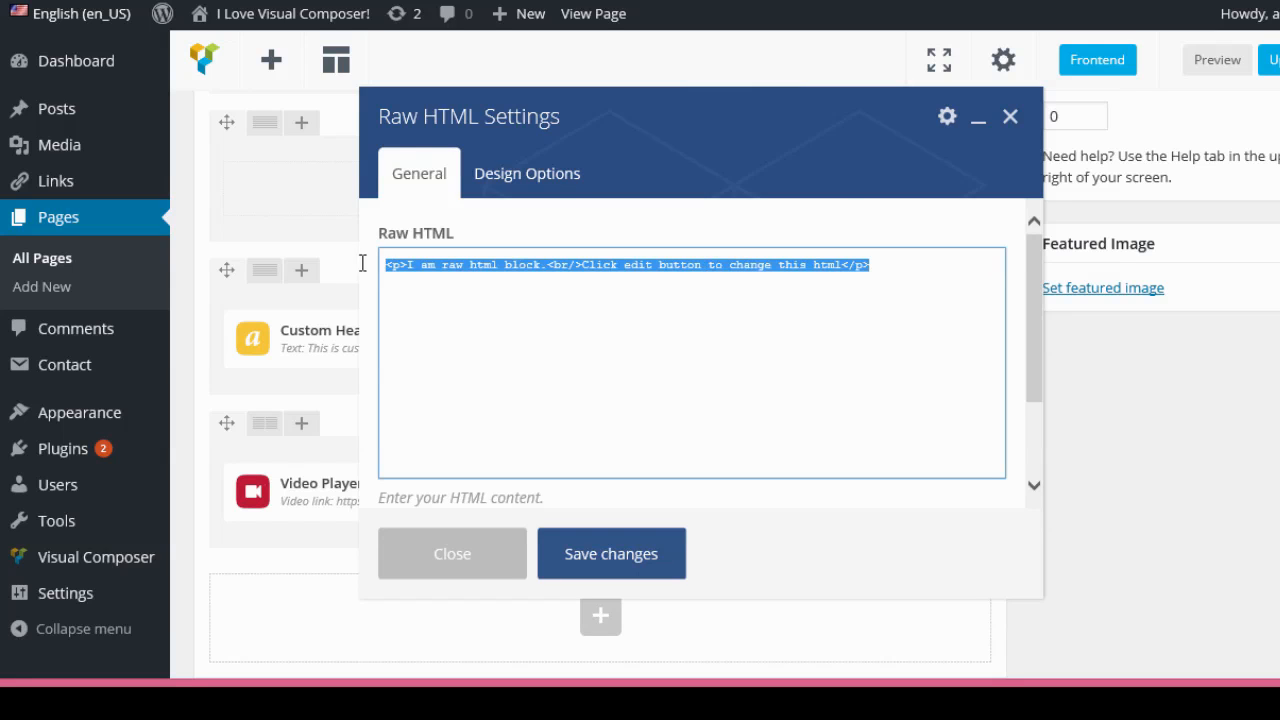
pyautogui.write('<div class="AW-Form-167588576"></div> <script type="text/javascript">(function(d, s, id) {     var js, fjs = d.getElementsByTagName(s)[0];     if (d.getElementById(id)) return;     js = d.createElement(s); js.id = id;     js.src = "//forms.aweber.com/form/76/167588576.js";     fjs.parentNode.insertBefore(js, fjs);     }(document, "script", "aweber-wjs-blqkujlxl")); </script>')
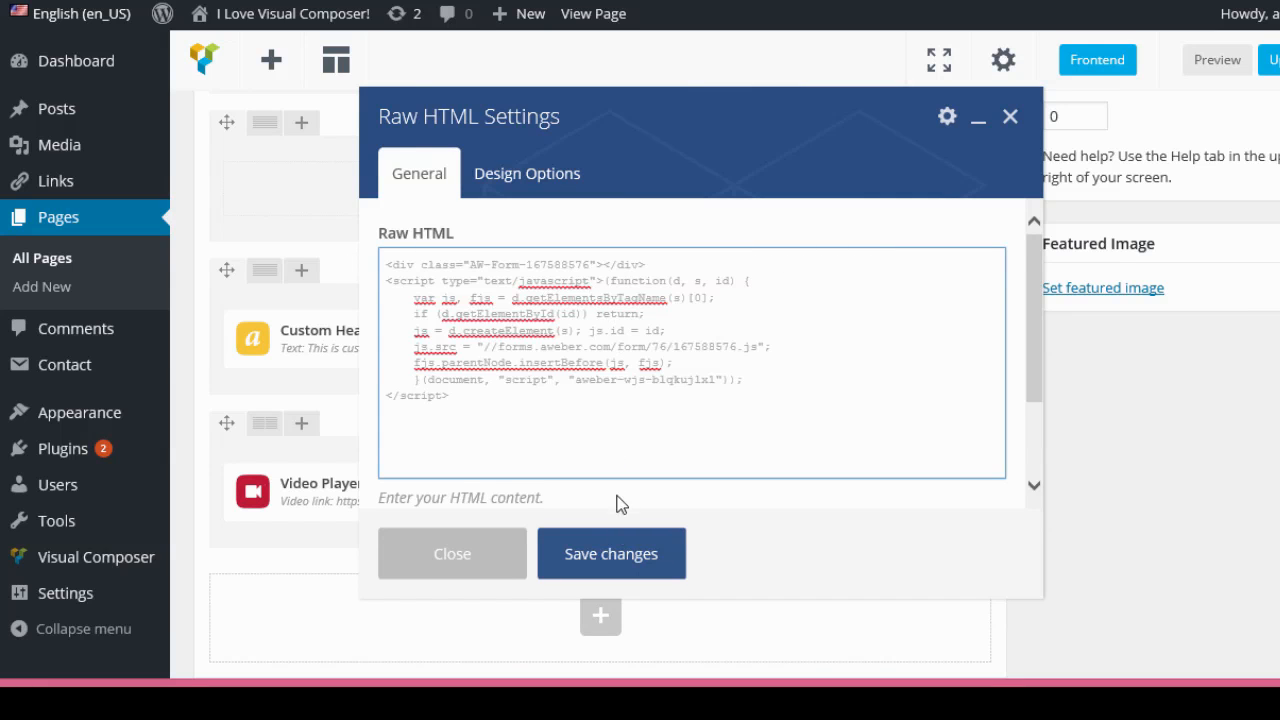
pyautogui.click(690, 547)
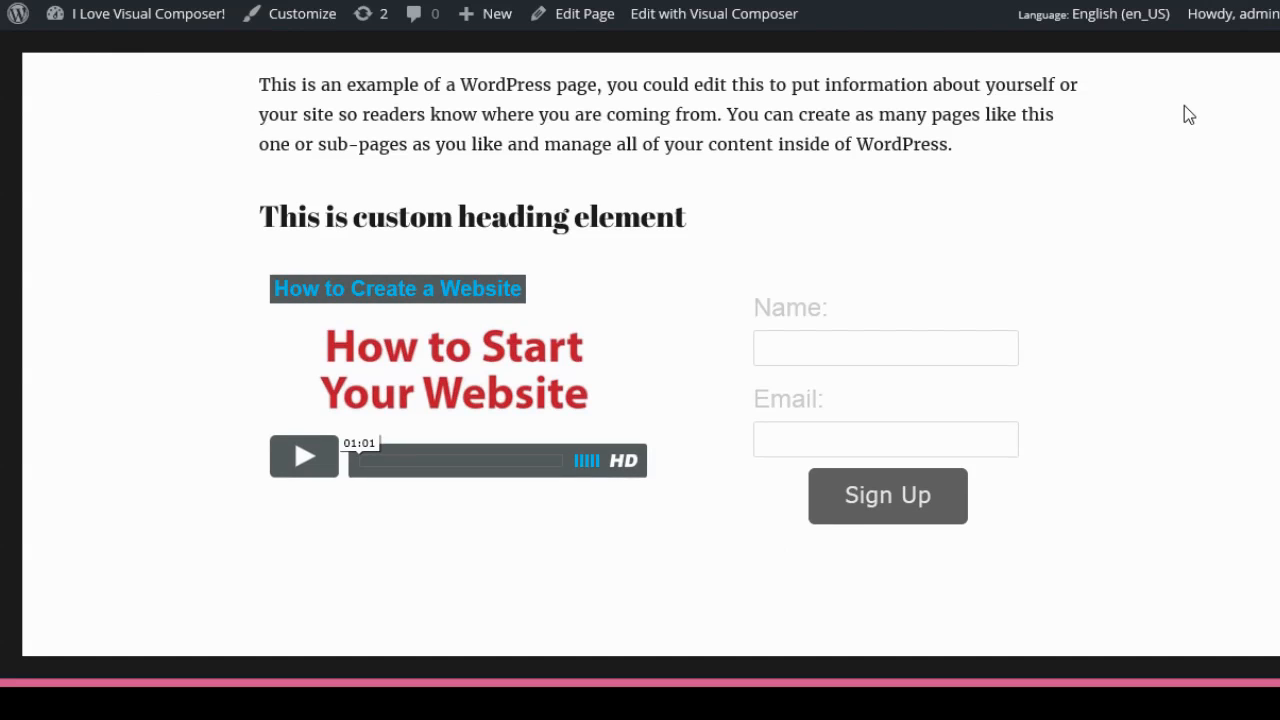
# Review the custom heading, video and signup form on the live page.
pyautogui.scroll(-1, 1184, 105)
pyautogui.scroll(1, 806, 277)
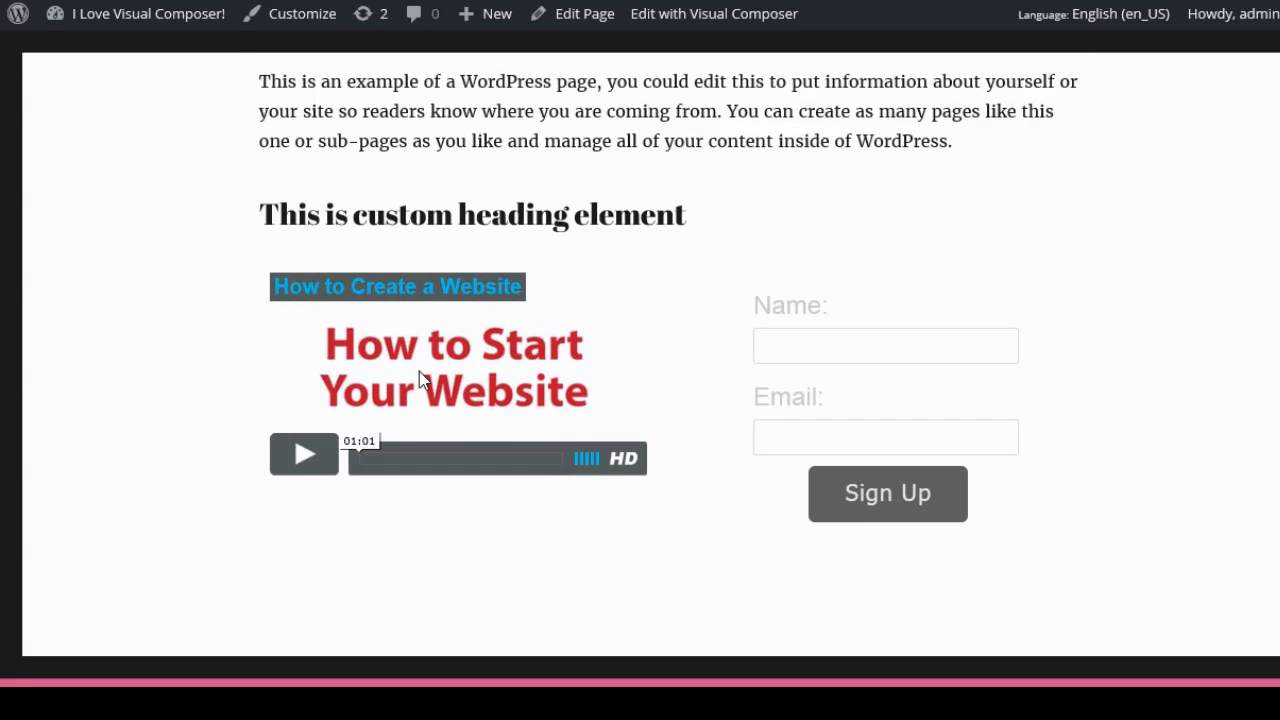
pyautogui.scroll(1, 449, 389)
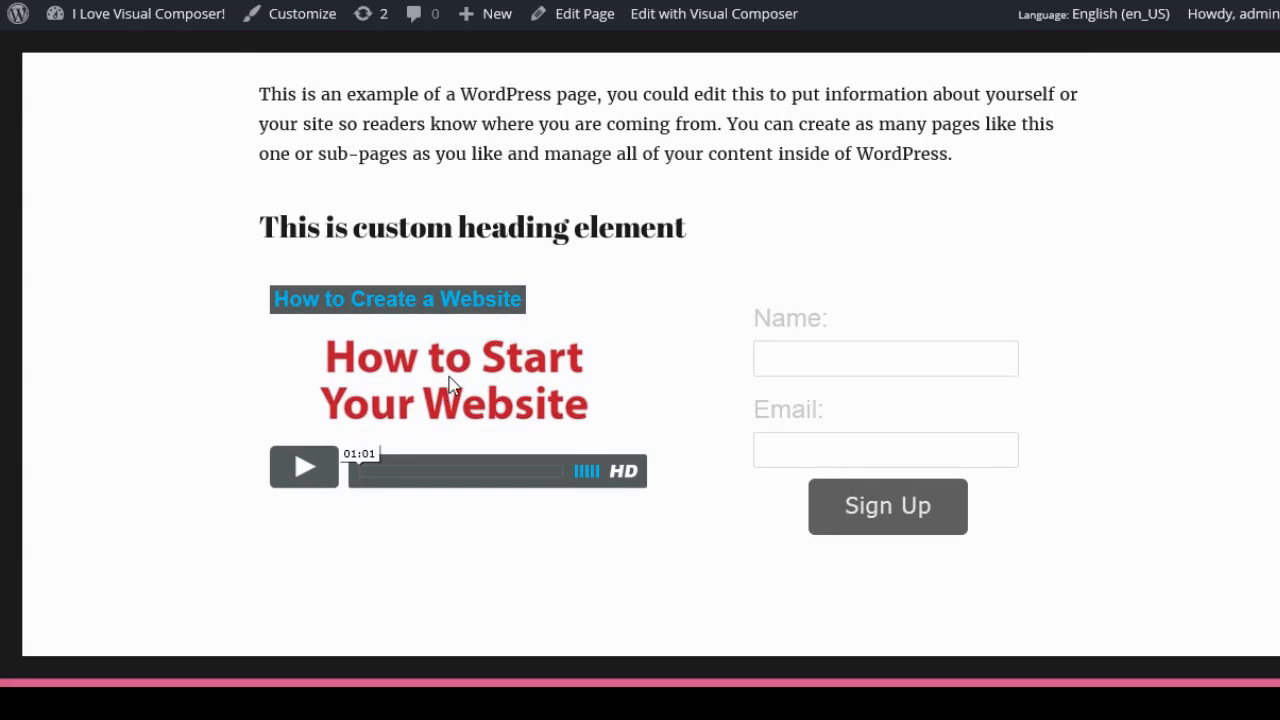
pyautogui.click(808, 358)
pyautogui.scroll(-1, 962, 386)
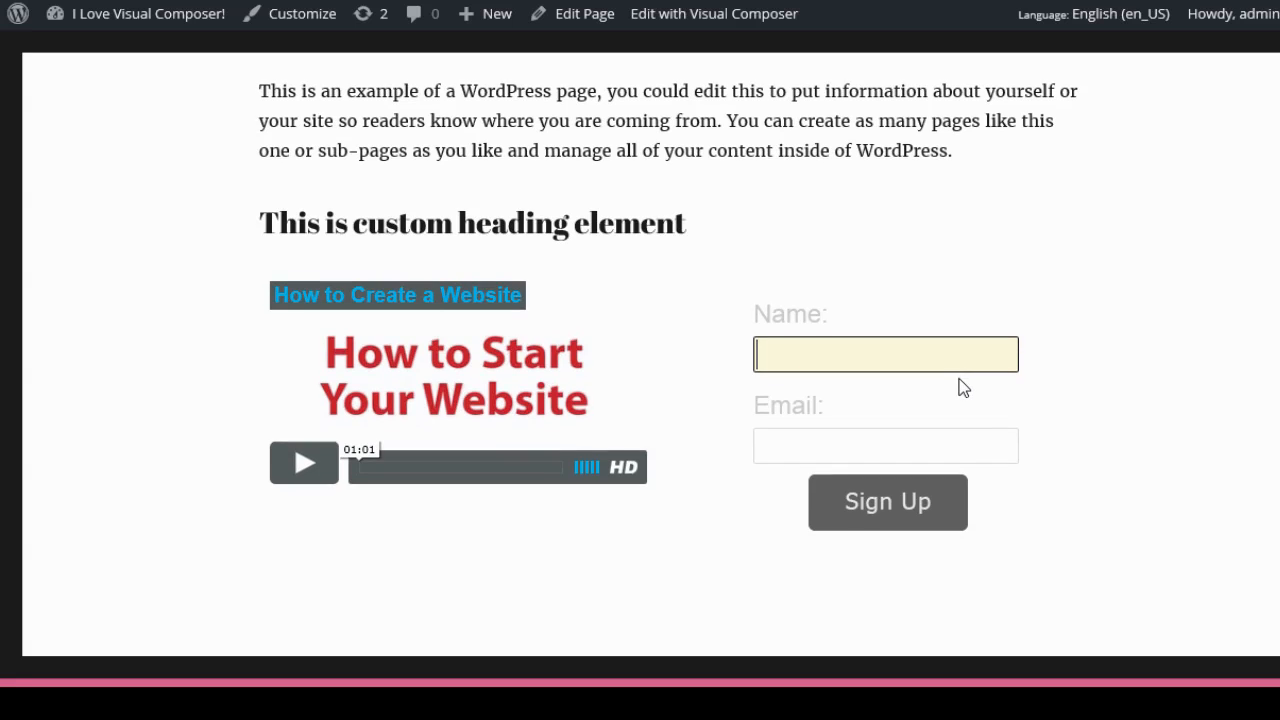
pyautogui.click(1114, 322)
pyautogui.scroll(1, 1114, 322)
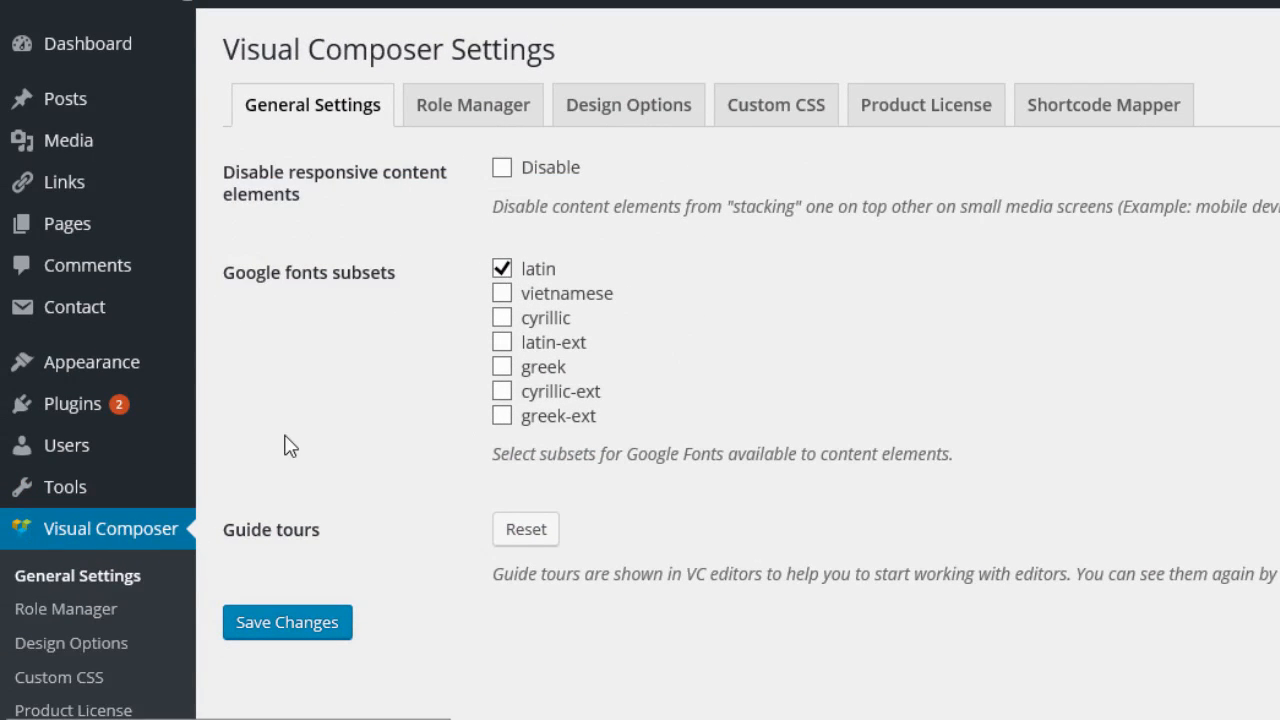
# In the Role Manager, set the Administrator's Visual Composer post types to Custom.
pyautogui.click(453, 115)
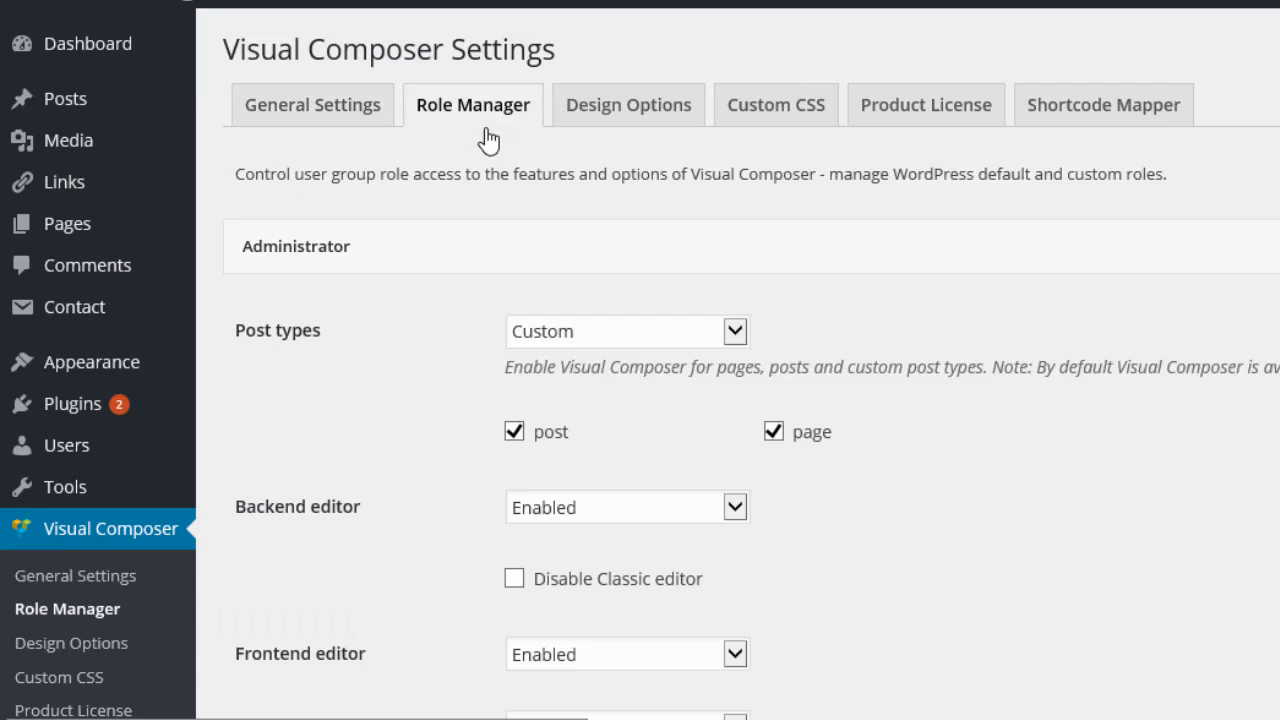
pyautogui.click(735, 335)
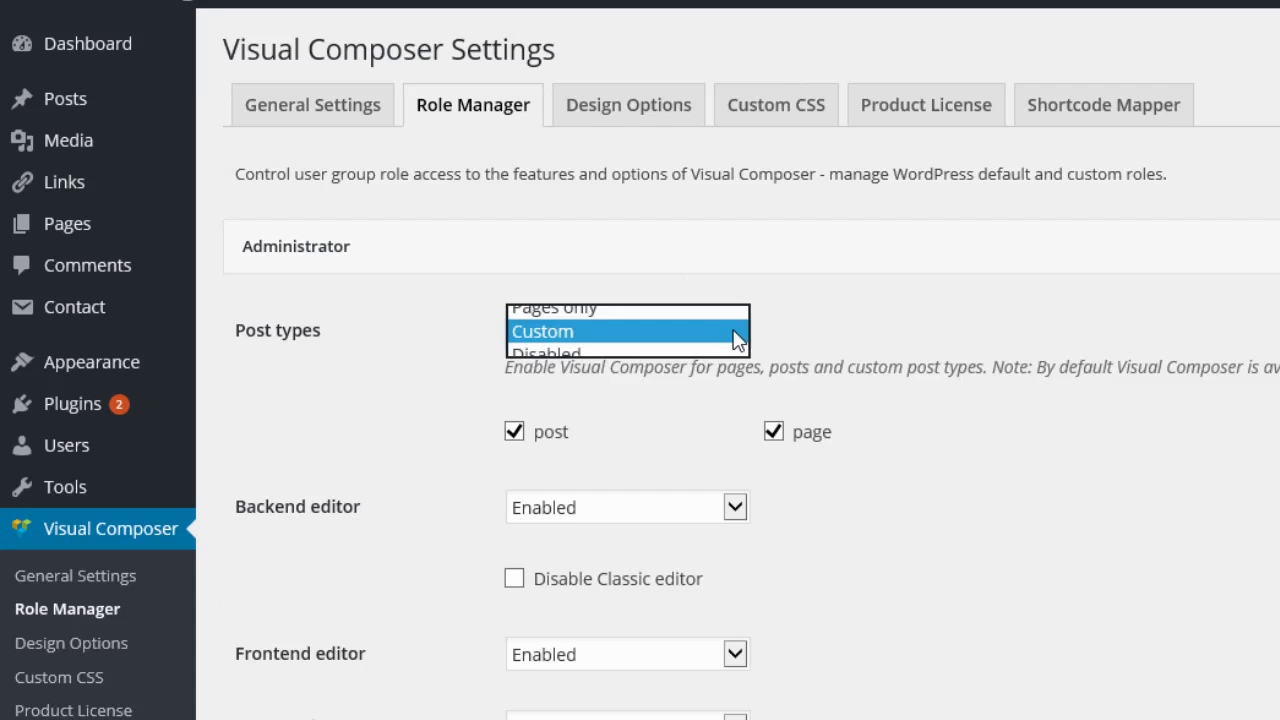
pyautogui.click(552, 334)
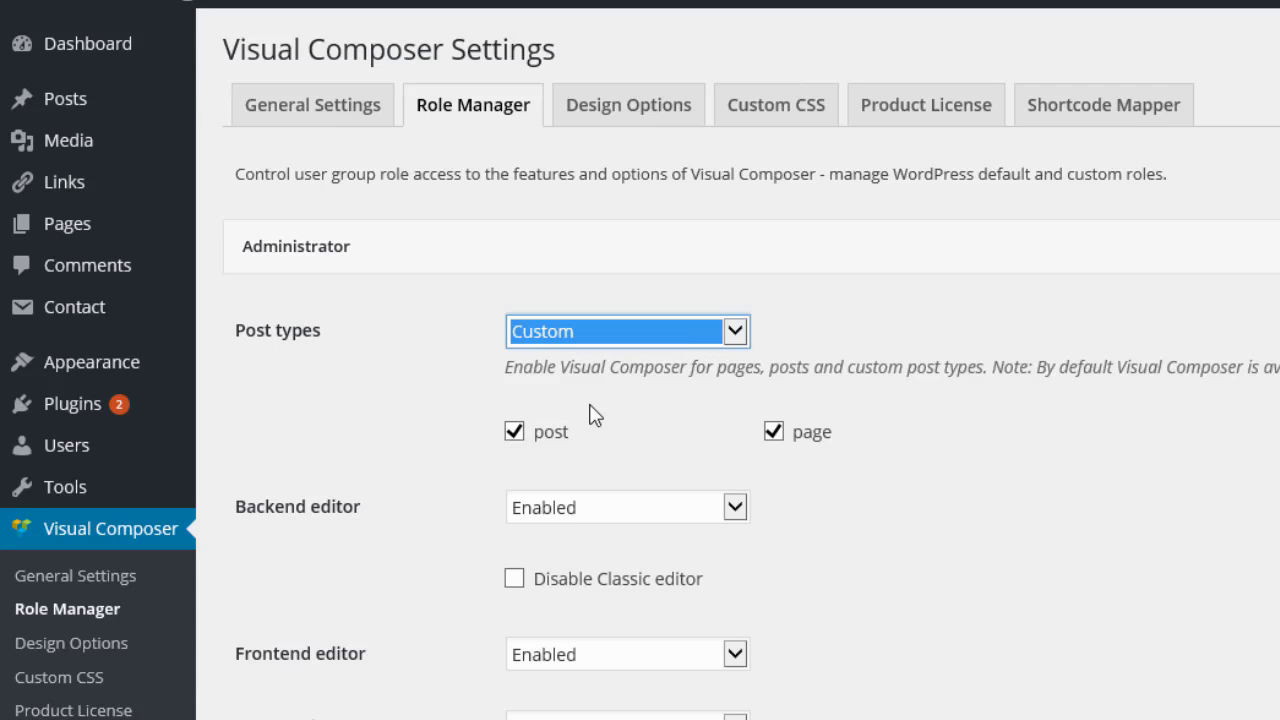
# Scroll through the live About page to examine the finished layout.
pyautogui.scroll(-3, 1178, 265)
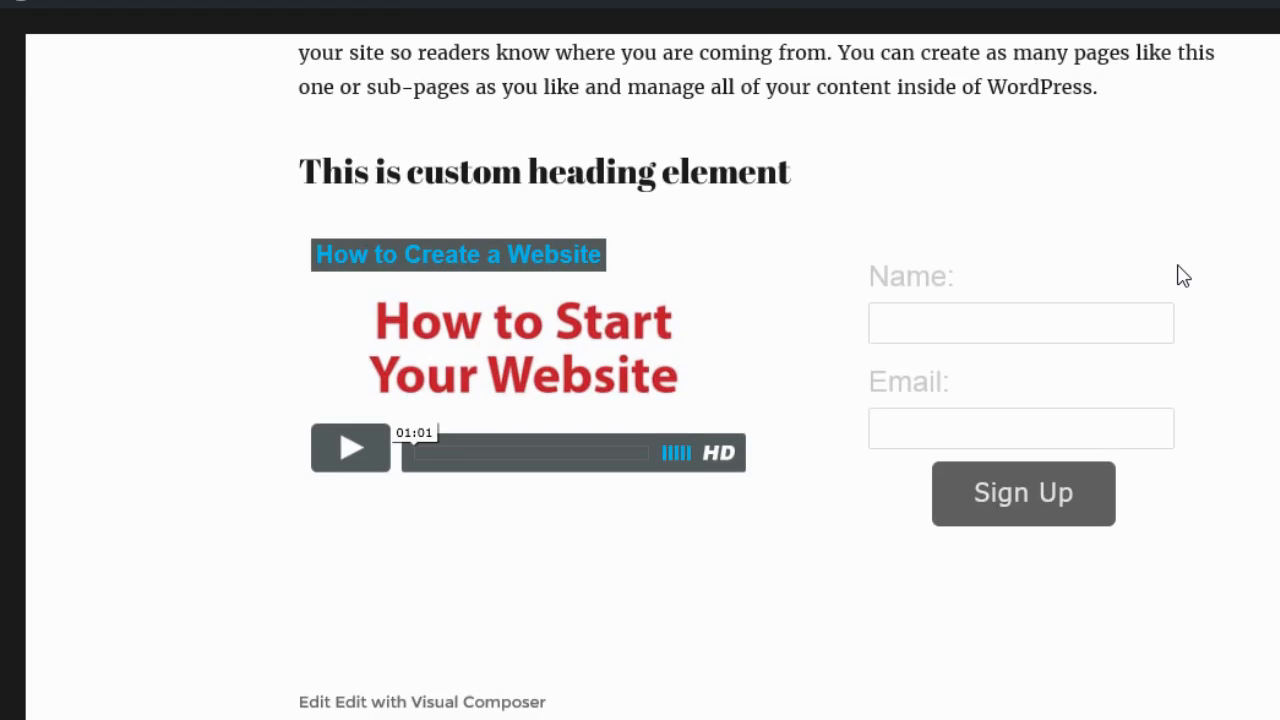
pyautogui.scroll(3, 1178, 265)
pyautogui.scroll(-2, 1178, 265)
pyautogui.scroll(-2, 1183, 276)
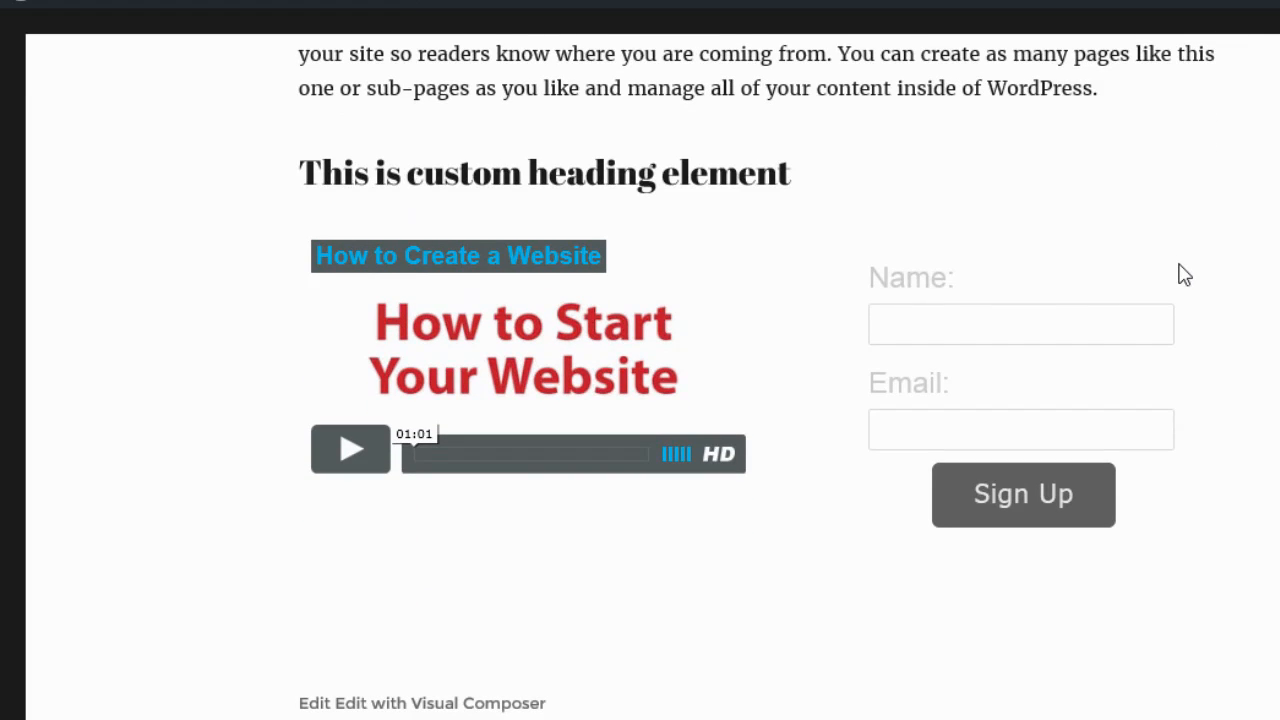
pyautogui.scroll(4, 1190, 272)
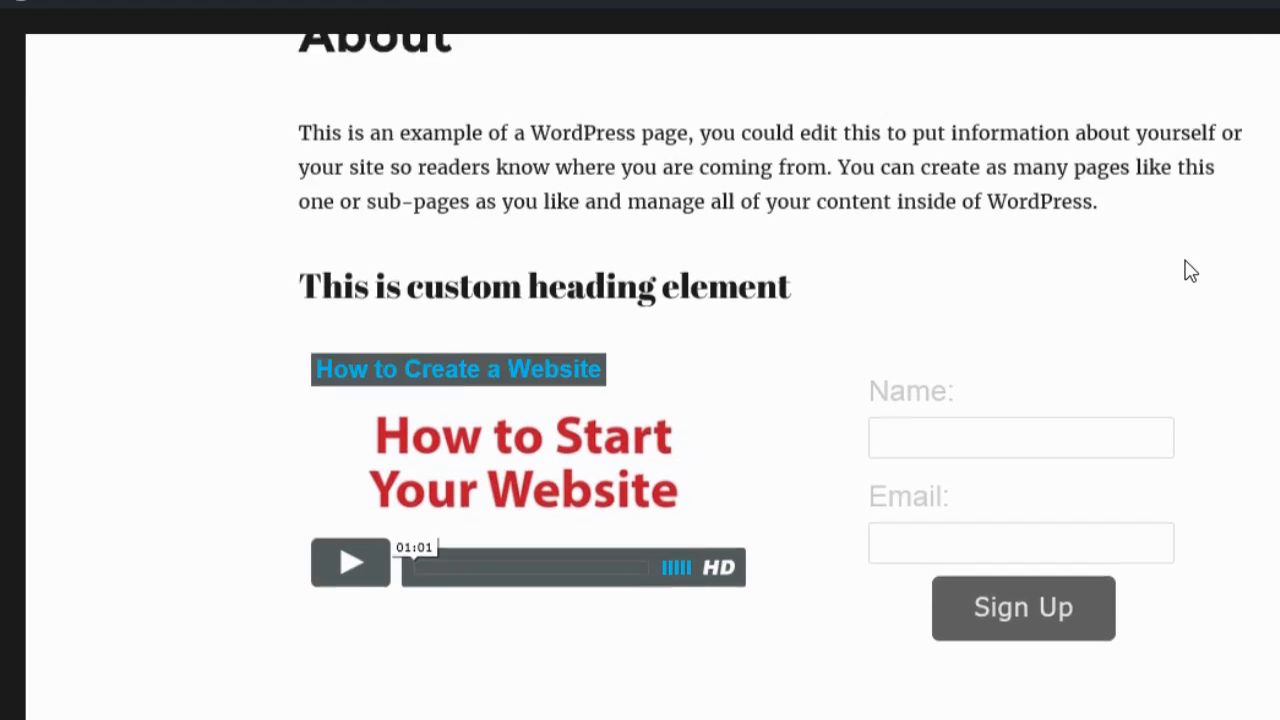